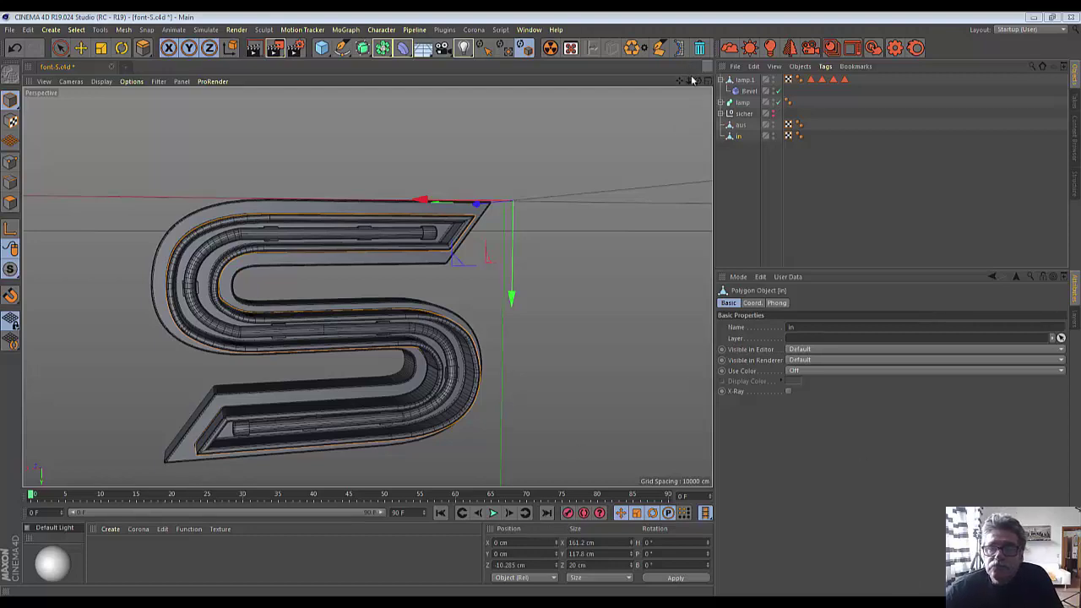
- Copy the S Text spline from sicher > sichercopy > out to the top level of the scene
drag(698, 87, 673, 97)
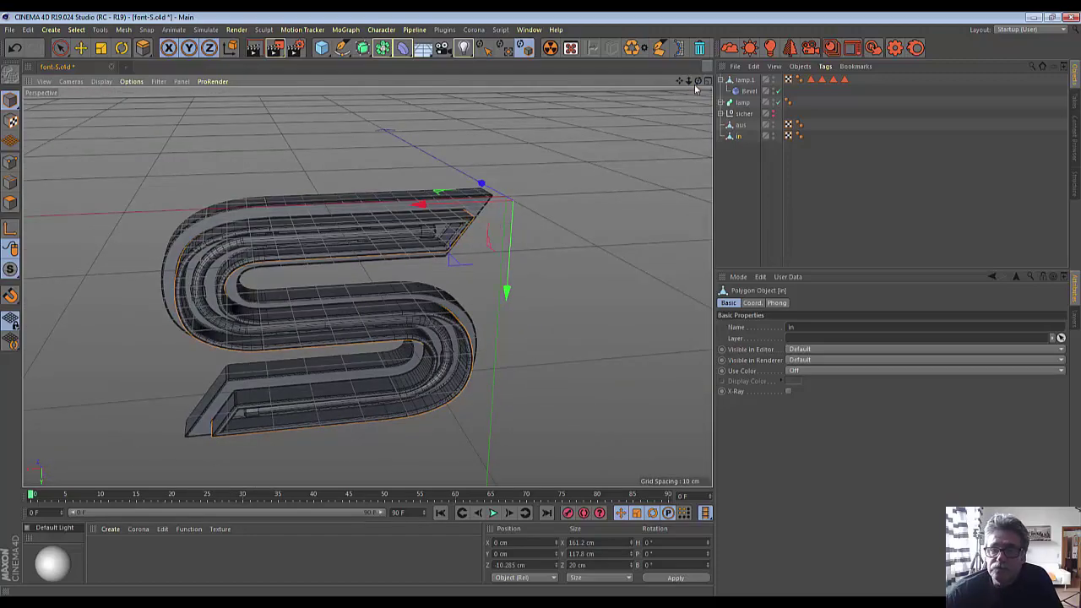
mouse_move(697, 84)
mouse_down()
mouse_move(514, 201)
mouse_move(442, 282)
mouse_up()
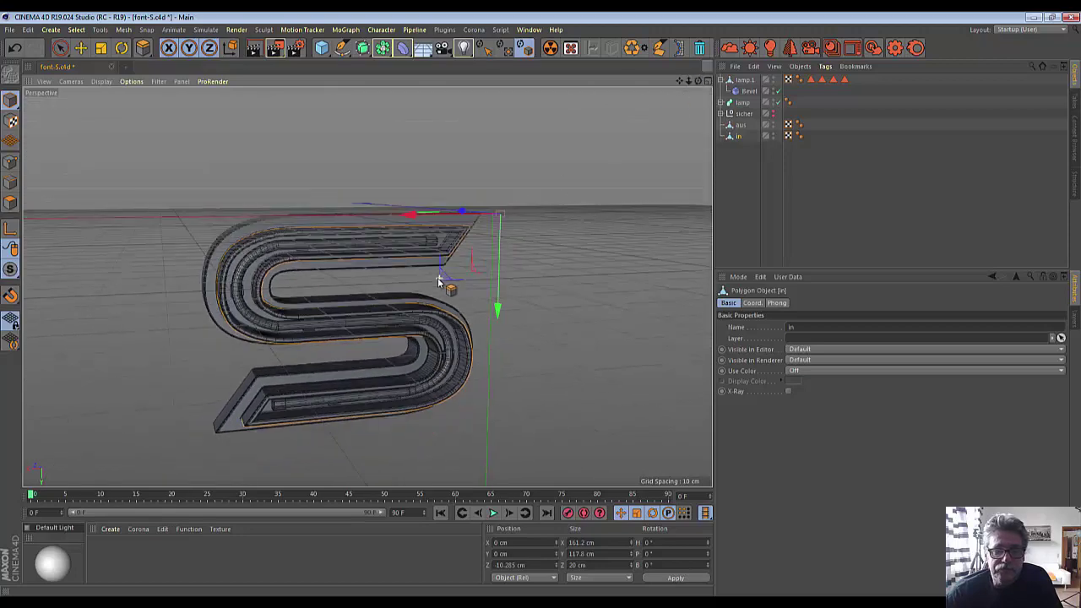
drag(680, 85, 366, 285)
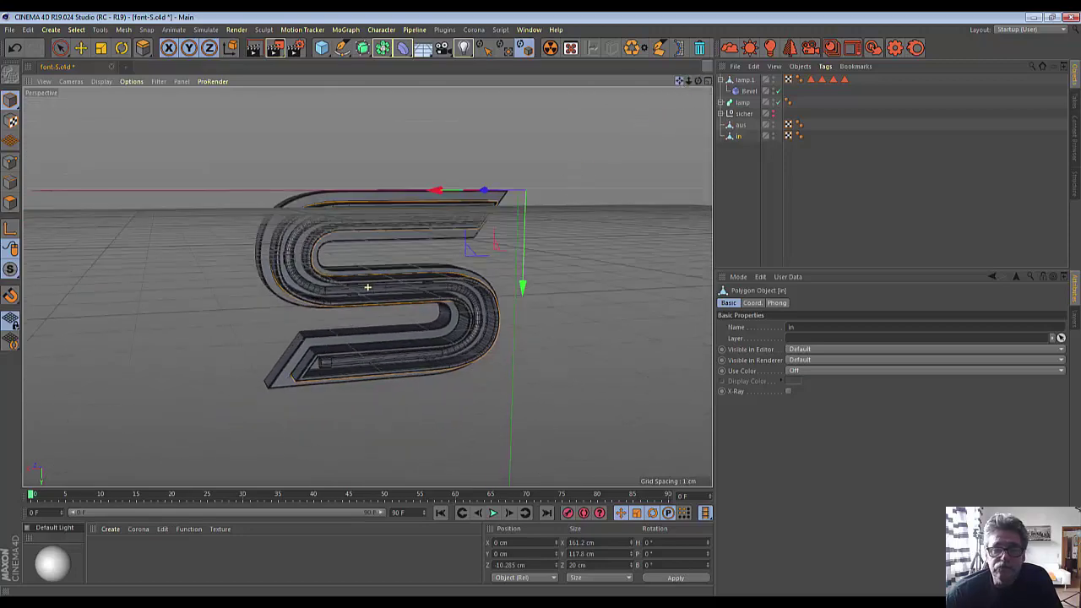
scroll(447, 254, up, 5)
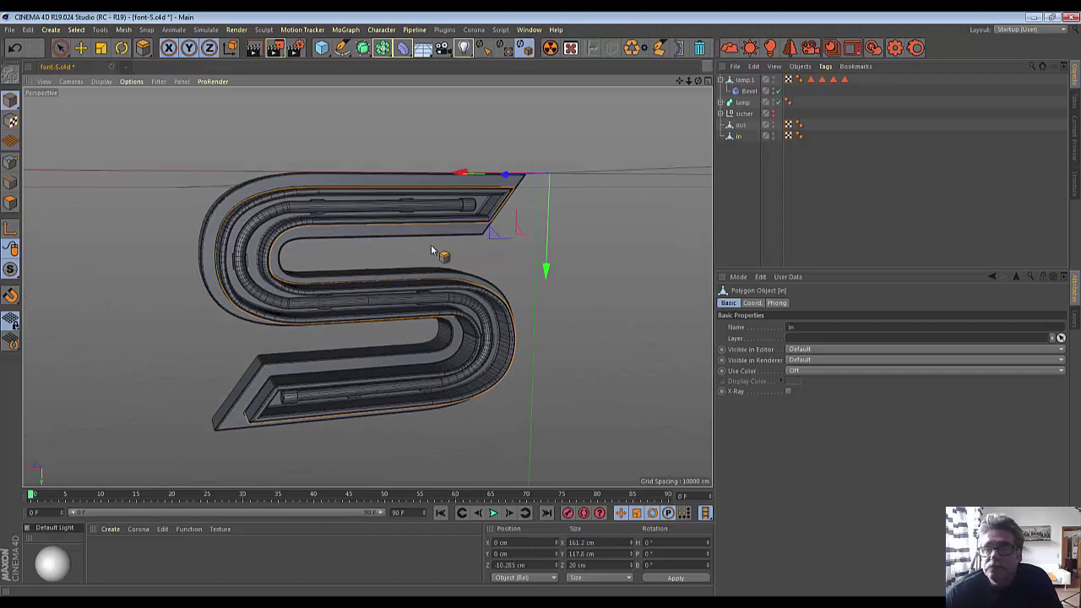
click(720, 113)
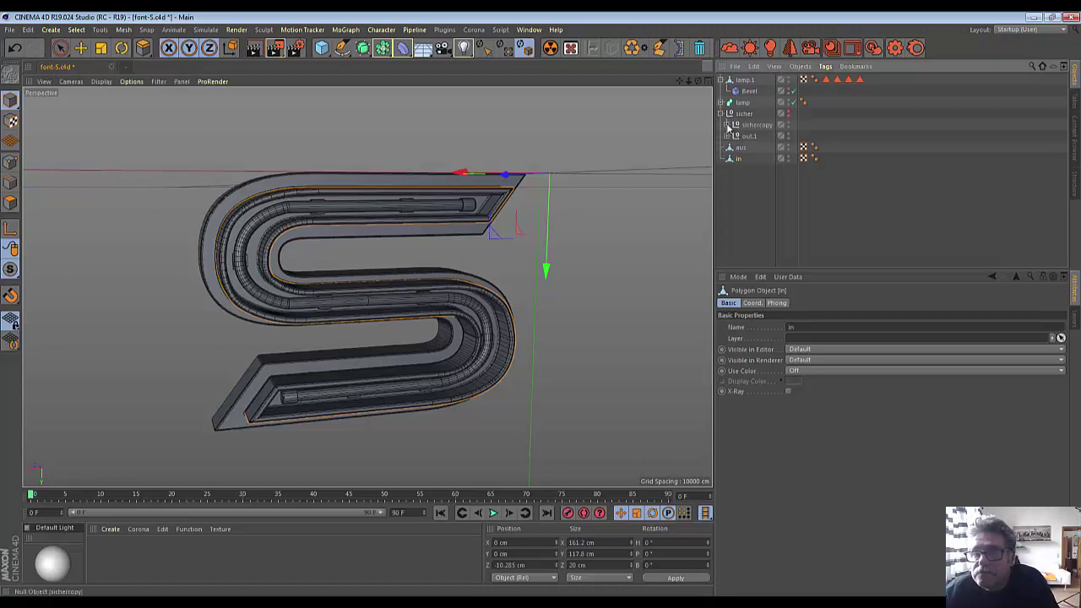
click(725, 125)
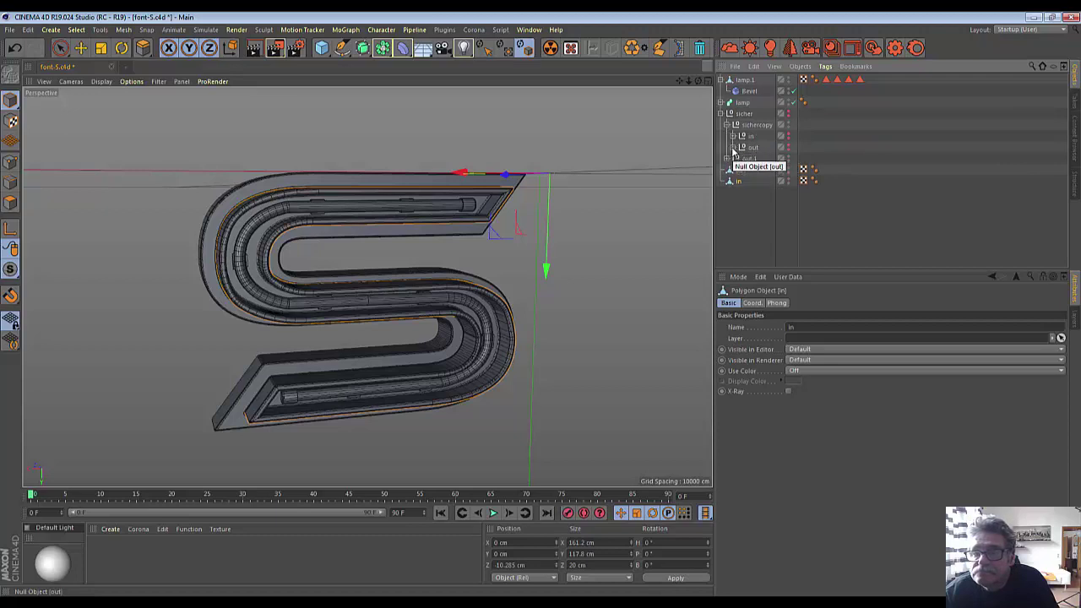
click(731, 147)
click(765, 181)
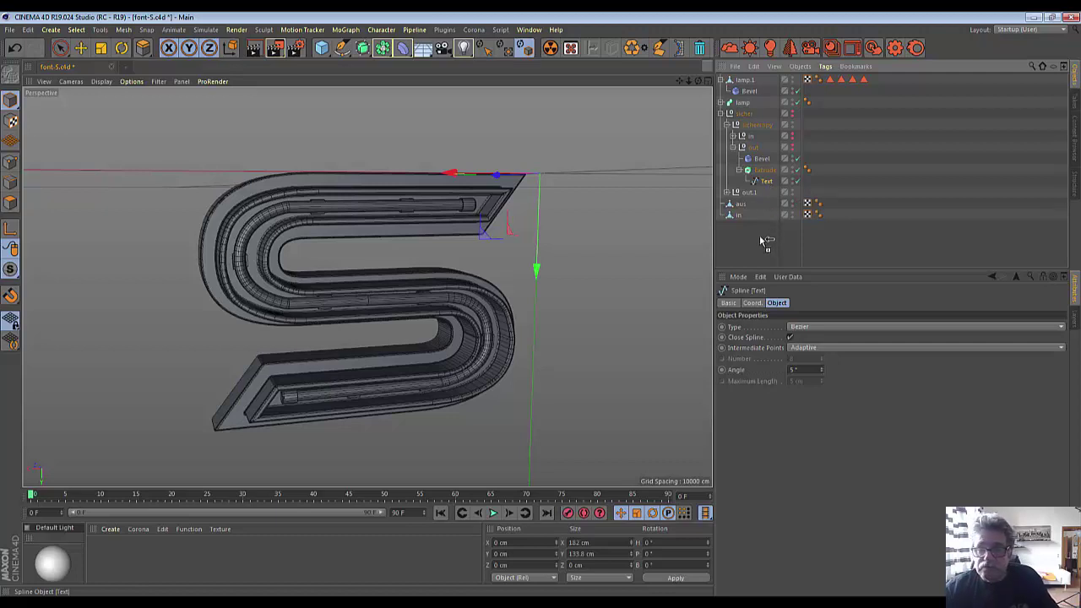
ctrl+drag(761, 242, 762, 241)
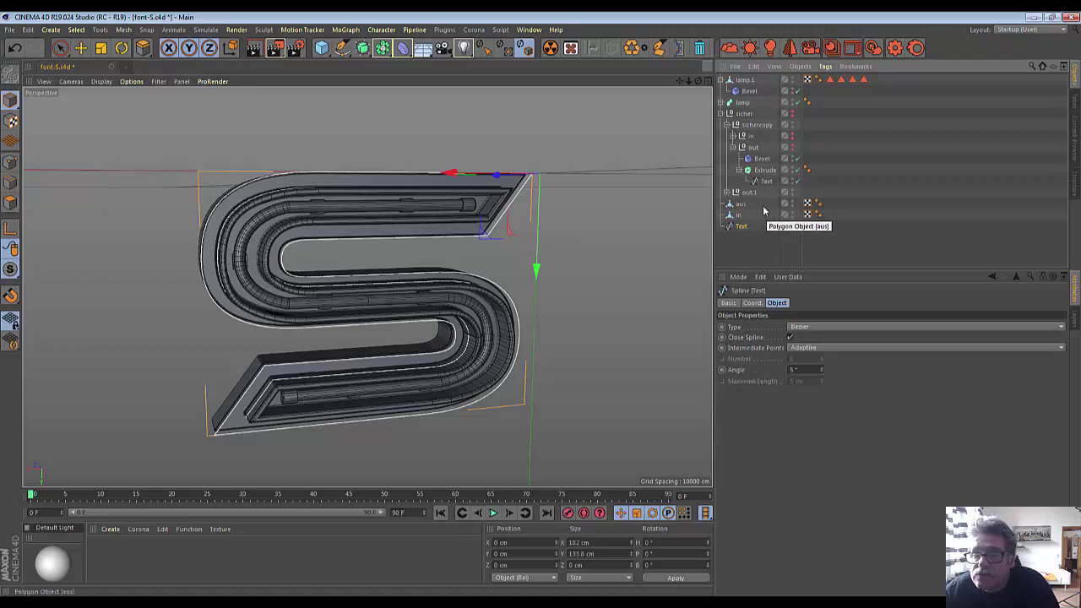
click(721, 114)
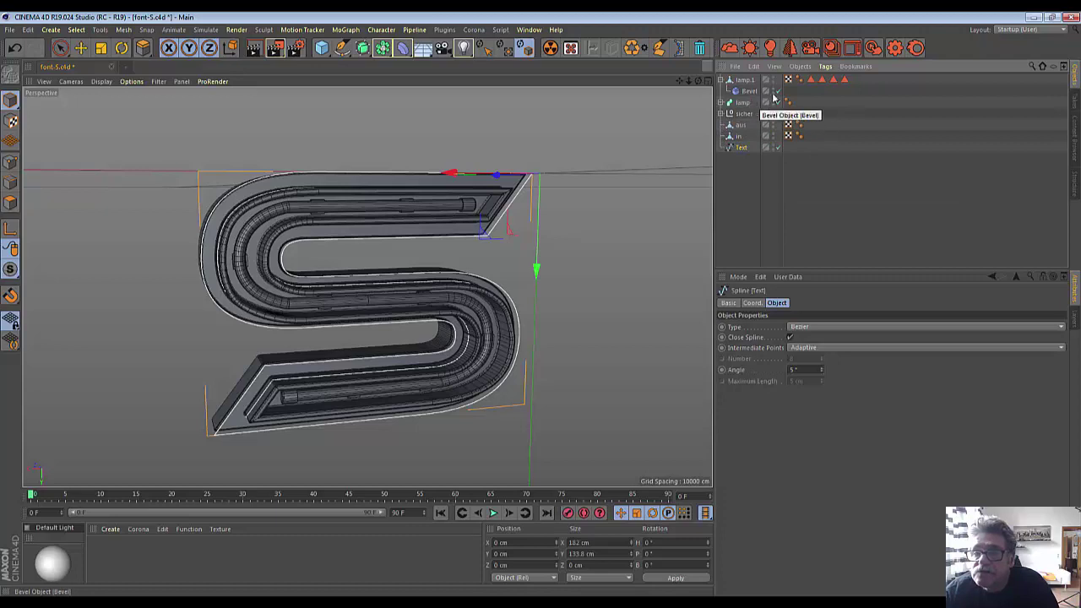
- Pull the standalone Text spline forward along Z to -119.221 cm, in front of the S
click(722, 80)
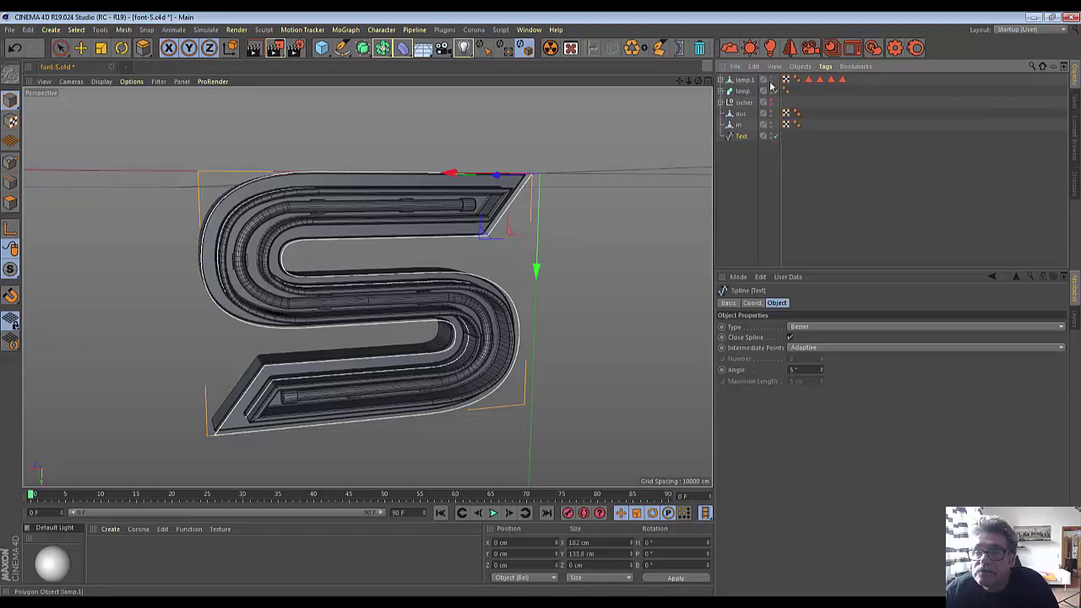
drag(773, 95, 651, 127)
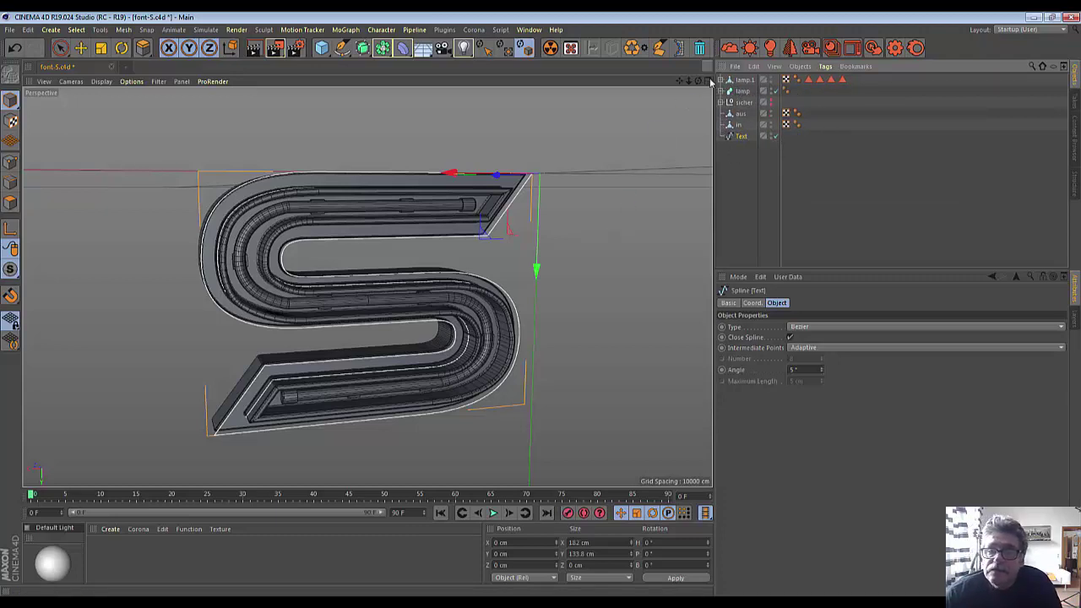
mouse_move(698, 81)
mouse_down()
mouse_move(709, 93)
mouse_move(669, 102)
mouse_up()
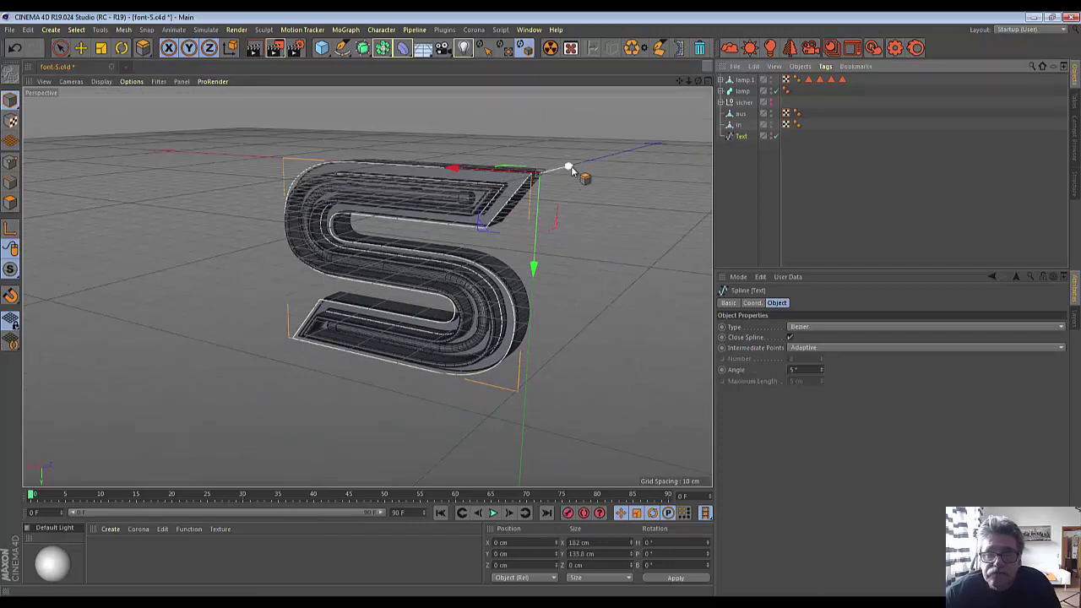
mouse_move(568, 166)
mouse_down()
mouse_move(481, 229)
mouse_move(504, 232)
mouse_up()
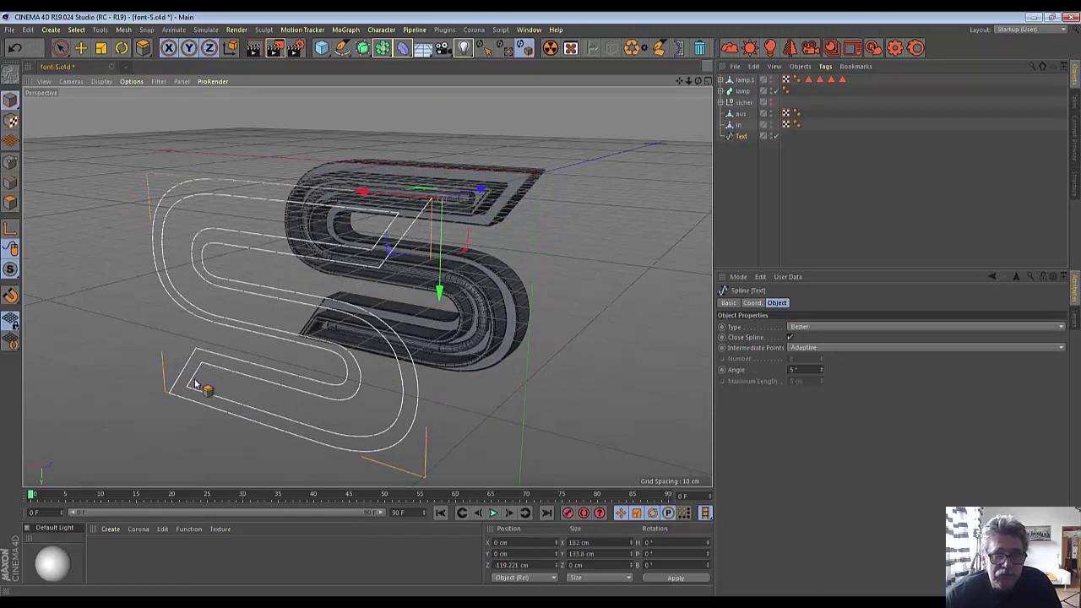
right_click(738, 136)
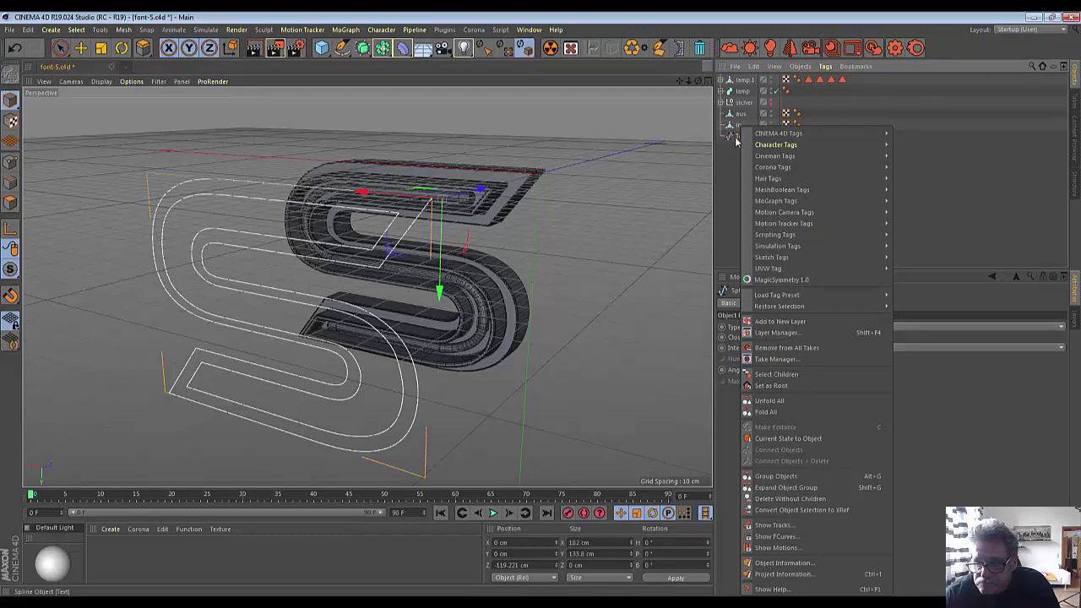
click(802, 490)
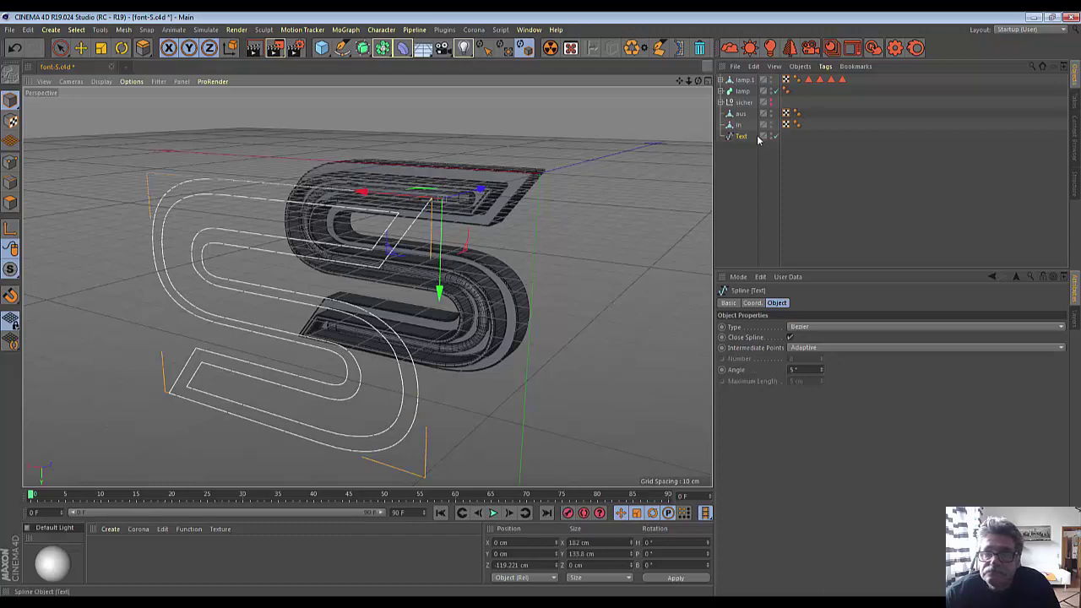
click(12, 163)
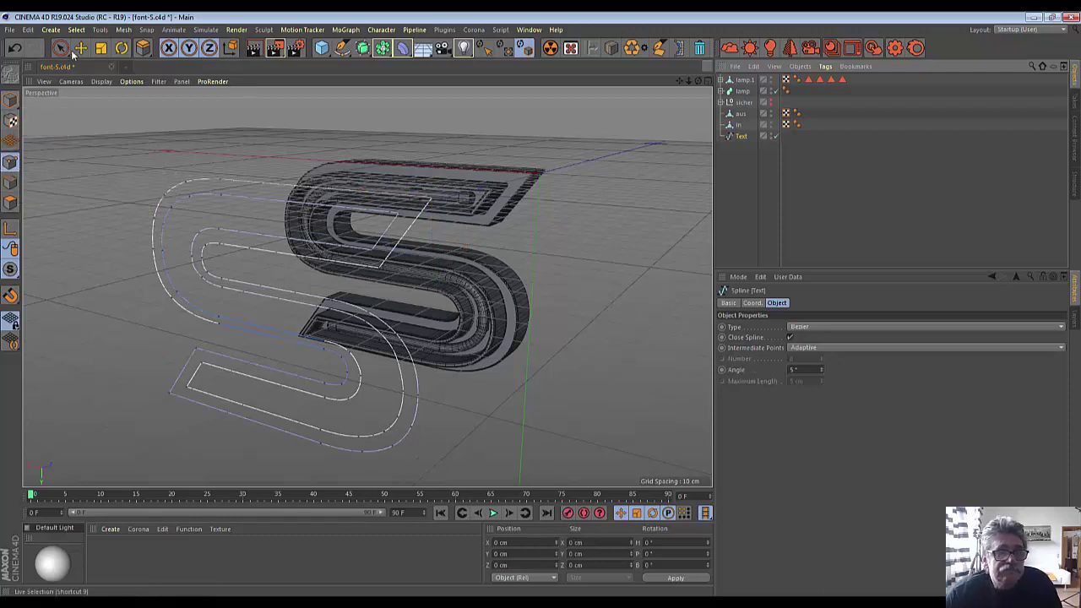
key(F9)
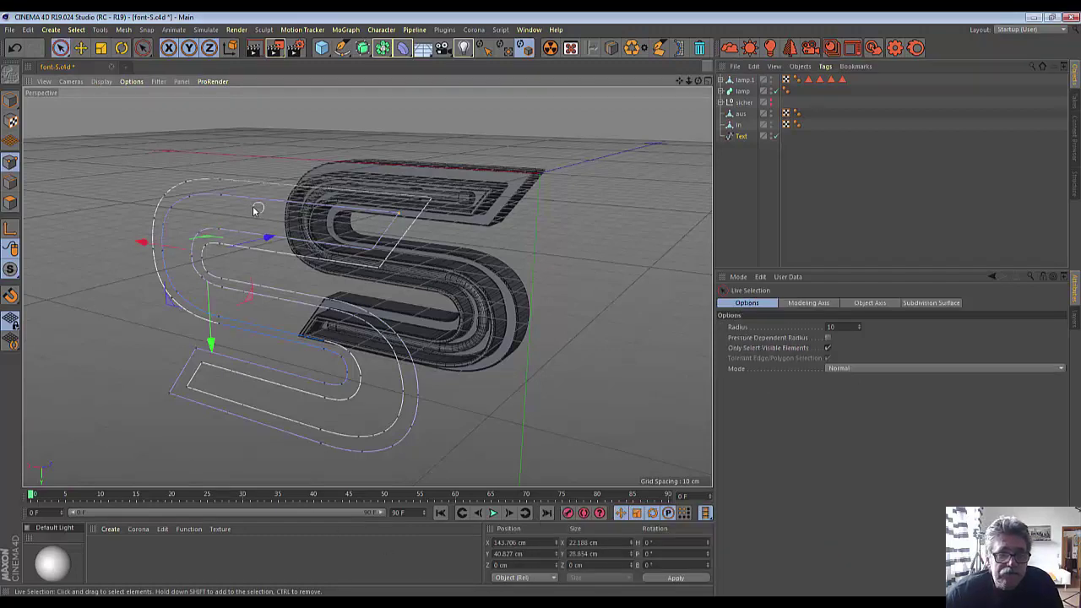
drag(168, 238, 171, 278)
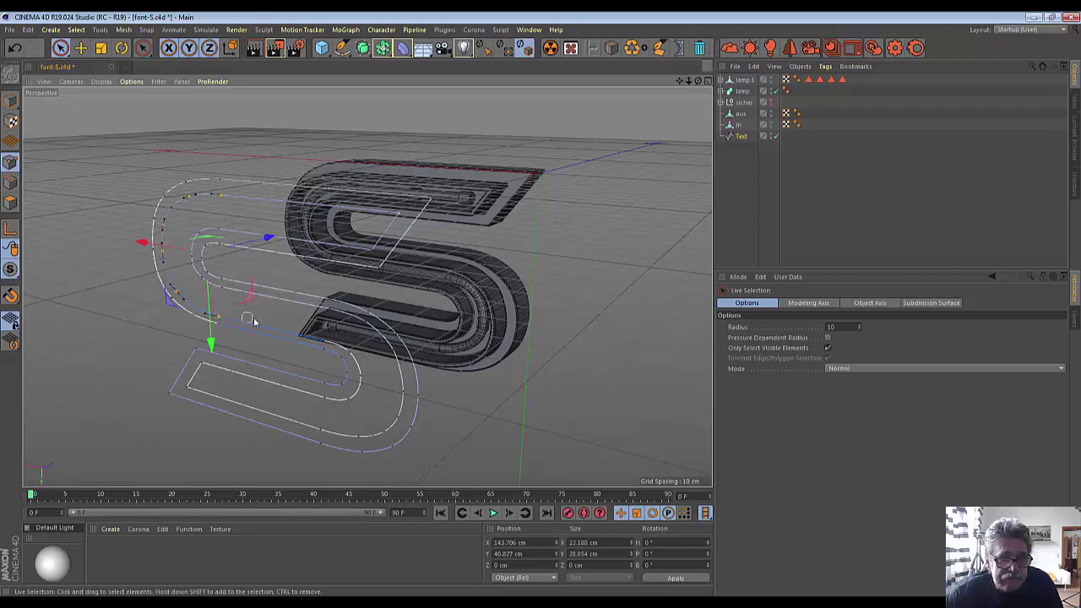
drag(318, 341, 352, 362)
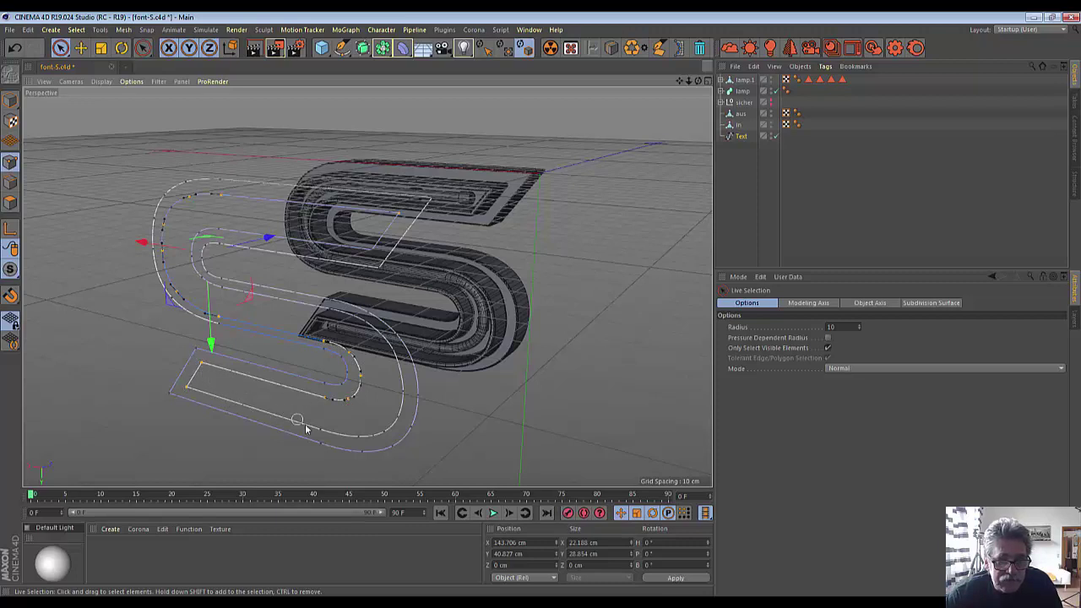
drag(306, 429, 363, 437)
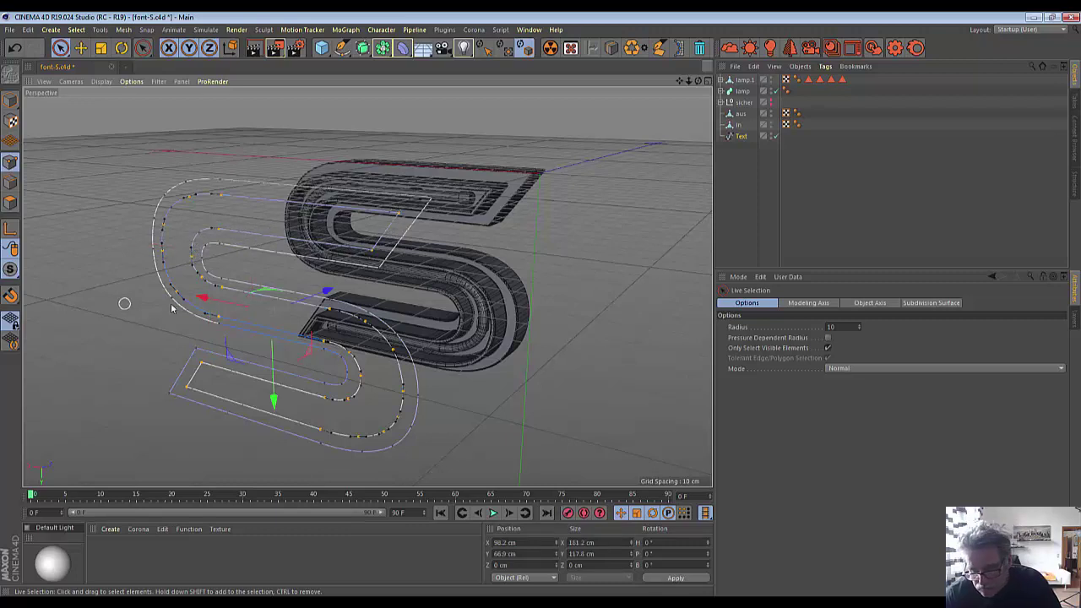
click(345, 309)
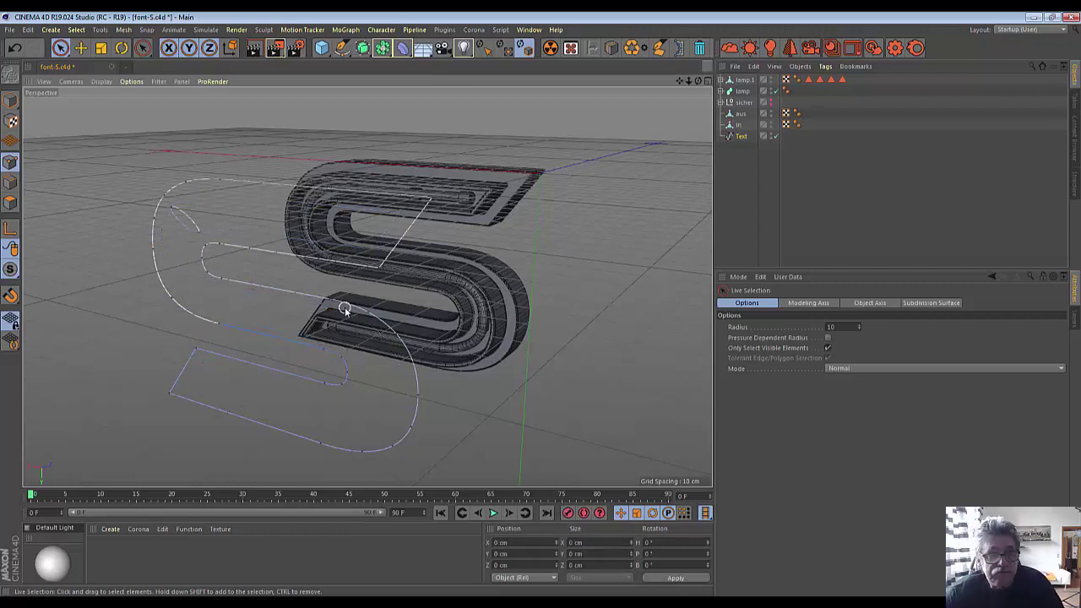
click(193, 234)
click(188, 232)
click(174, 217)
click(174, 213)
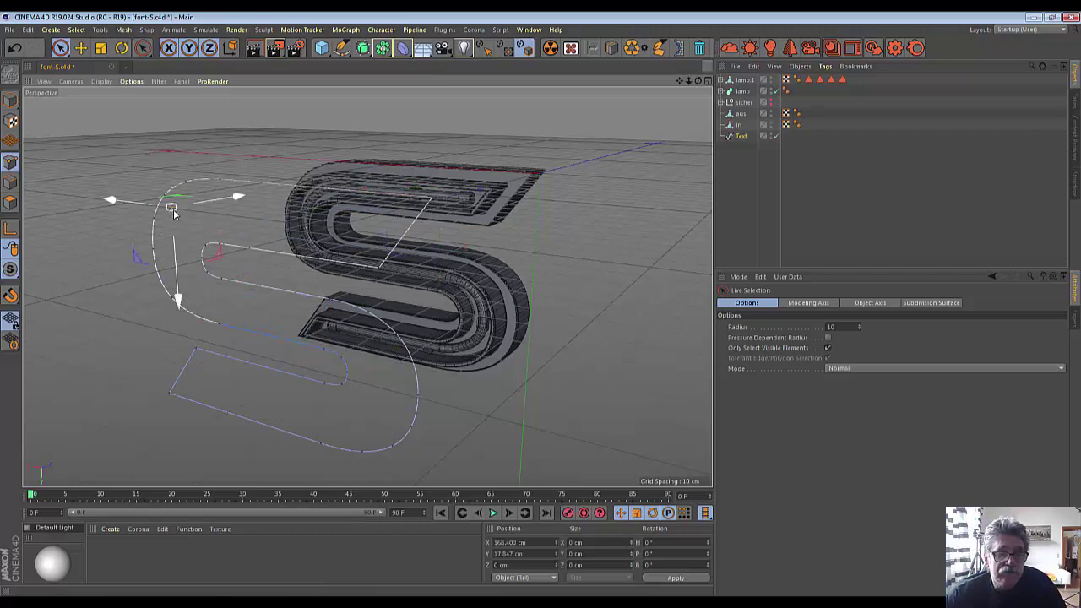
click(336, 405)
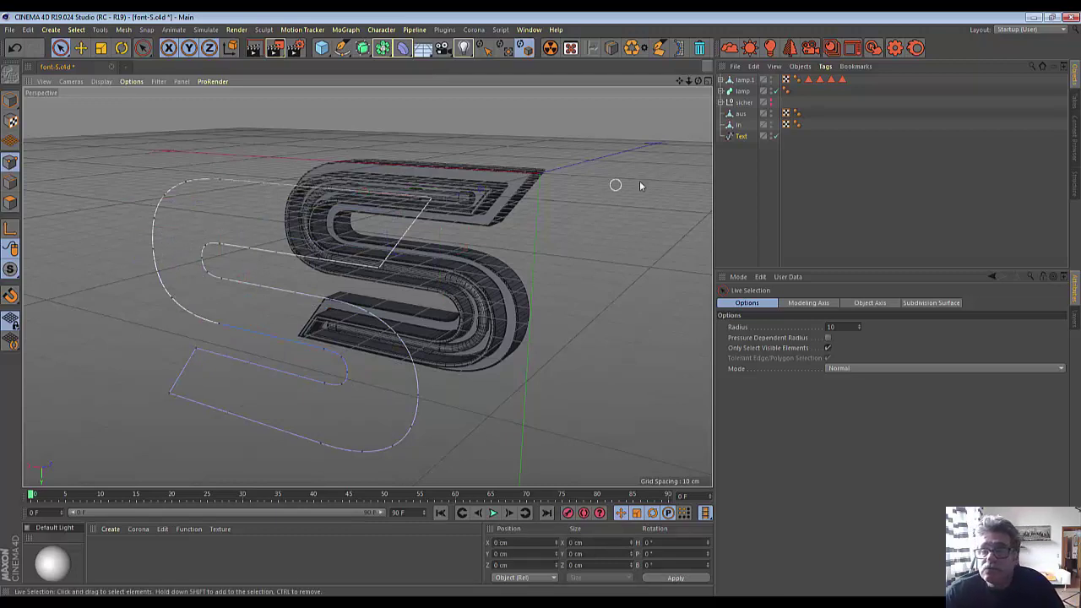
click(10, 99)
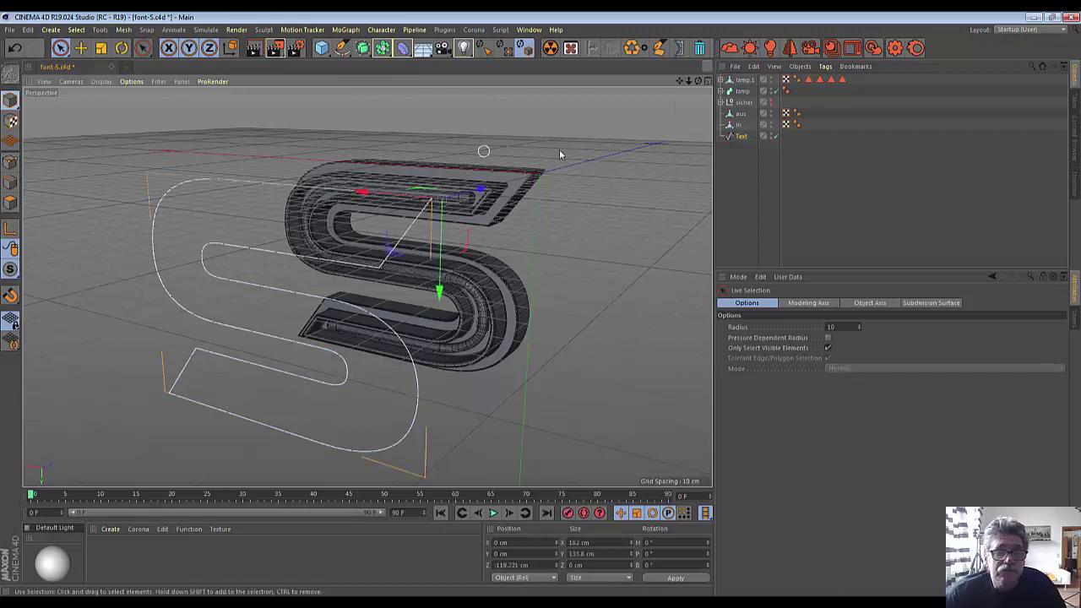
- Add an Extrude generator and put the Text spline copy inside it, making a 20 cm-deep S
click(362, 47)
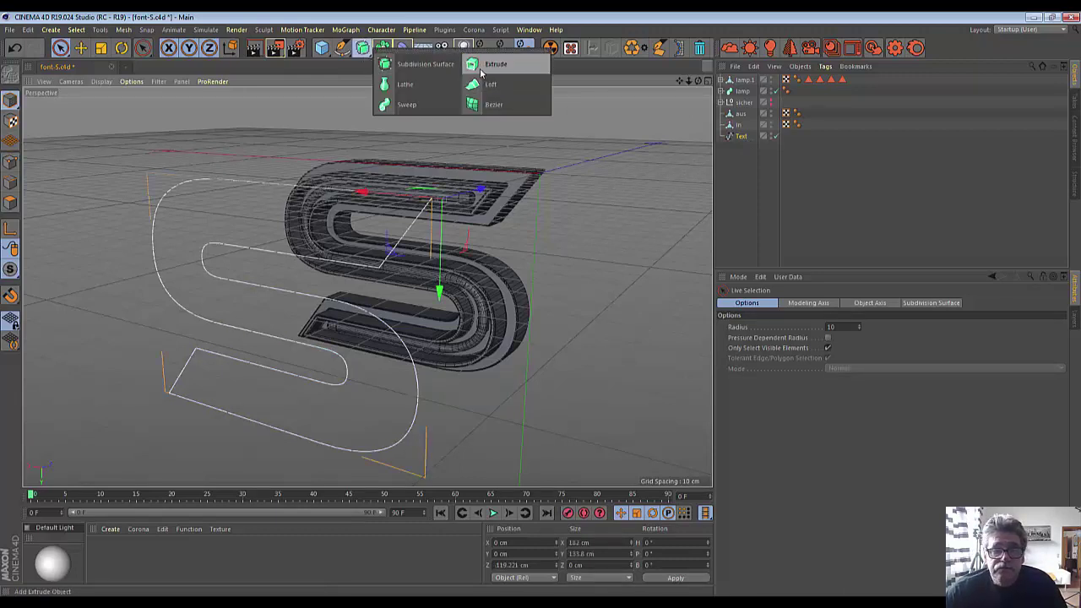
click(489, 64)
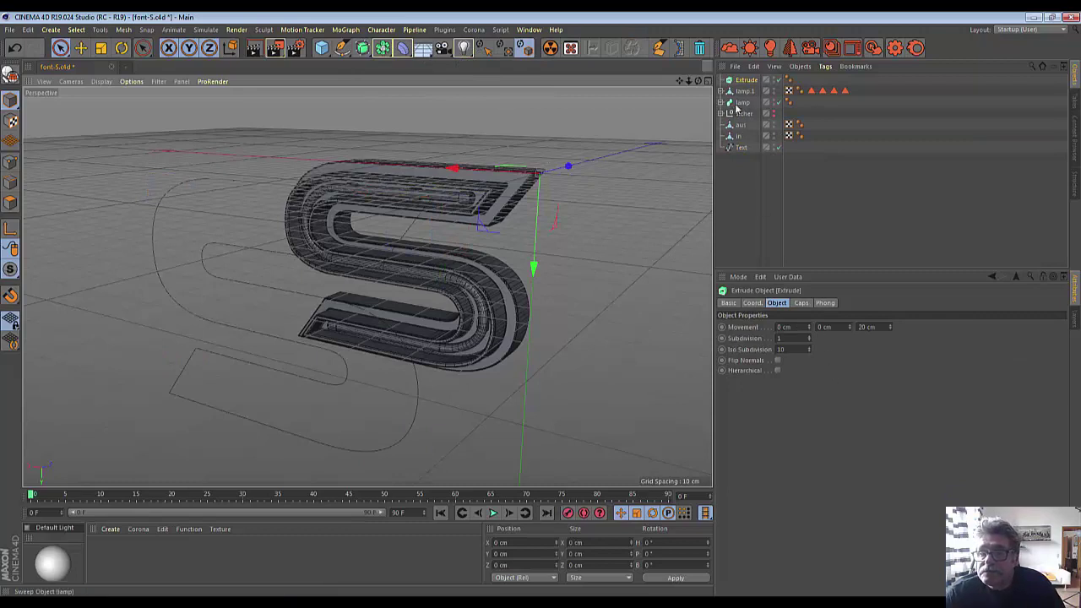
mouse_move(746, 81)
mouse_down()
mouse_move(743, 147)
mouse_move(746, 137)
mouse_up()
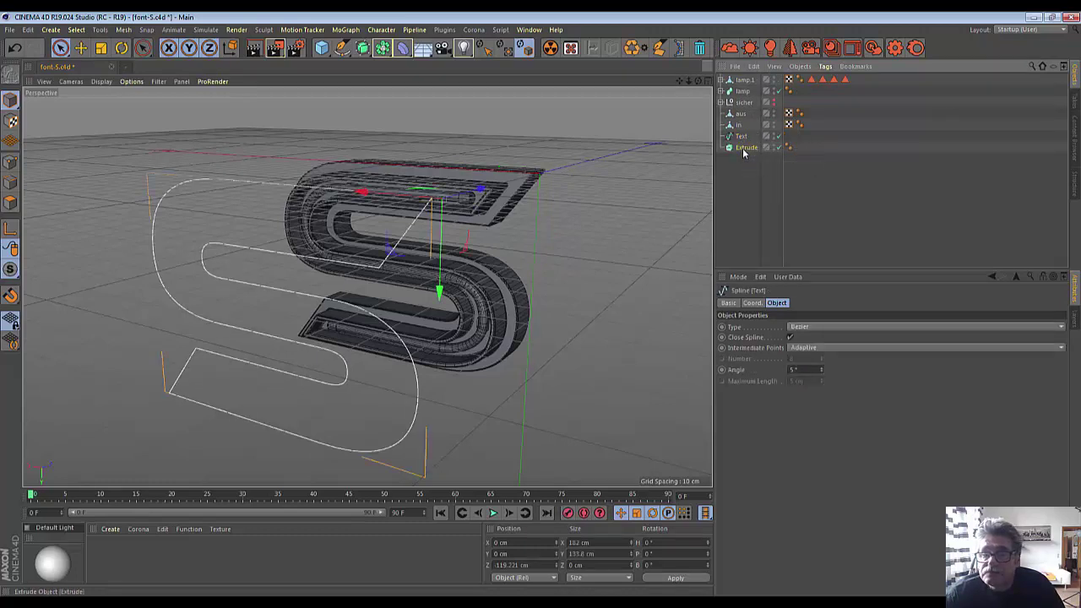
click(745, 145)
drag(746, 150, 747, 148)
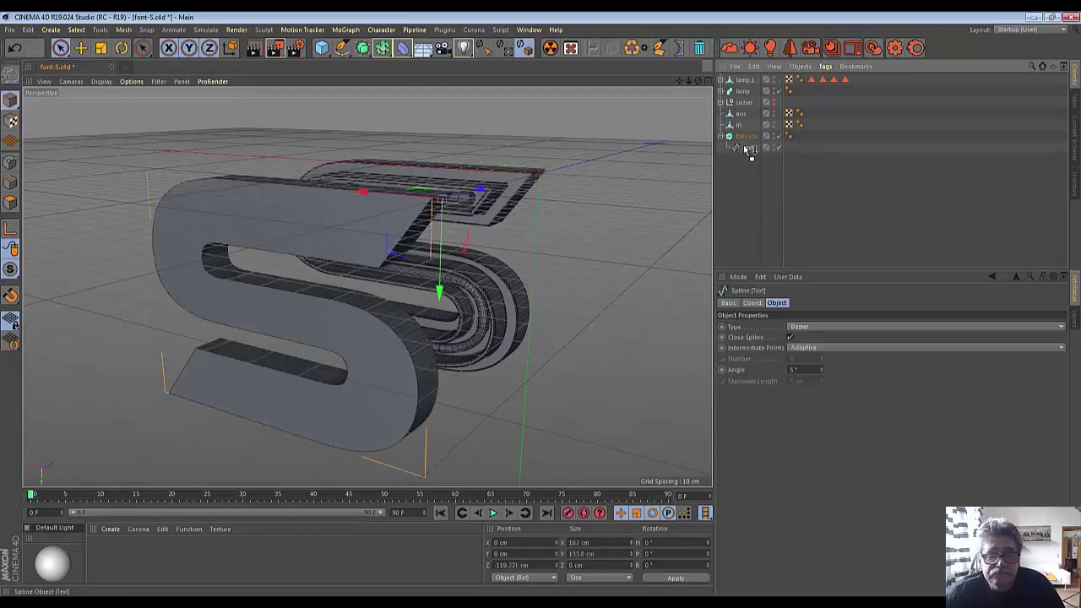
alt+drag(700, 94, 709, 131)
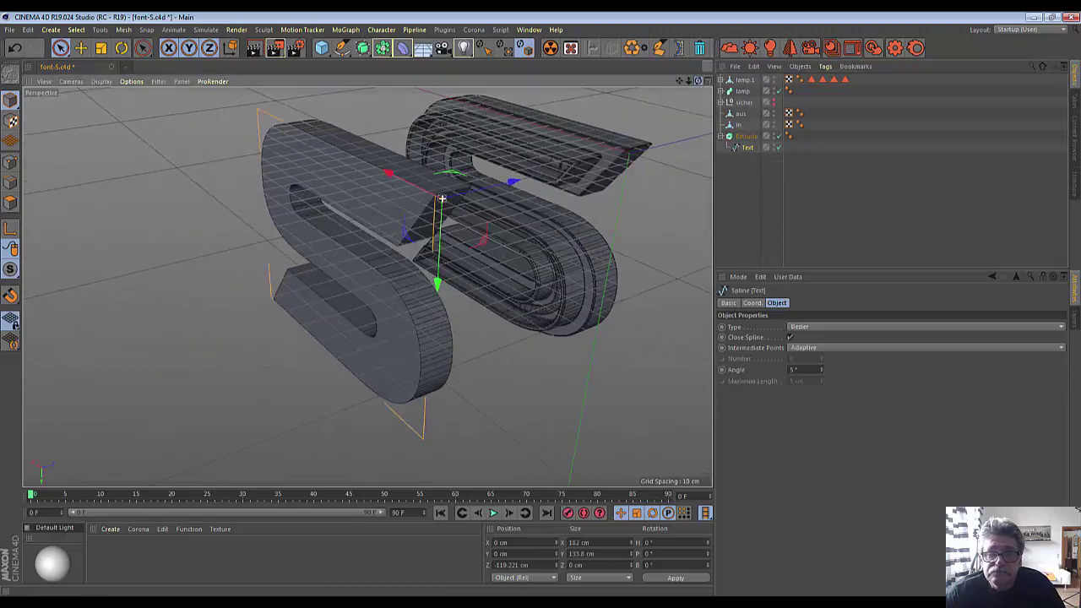
click(746, 135)
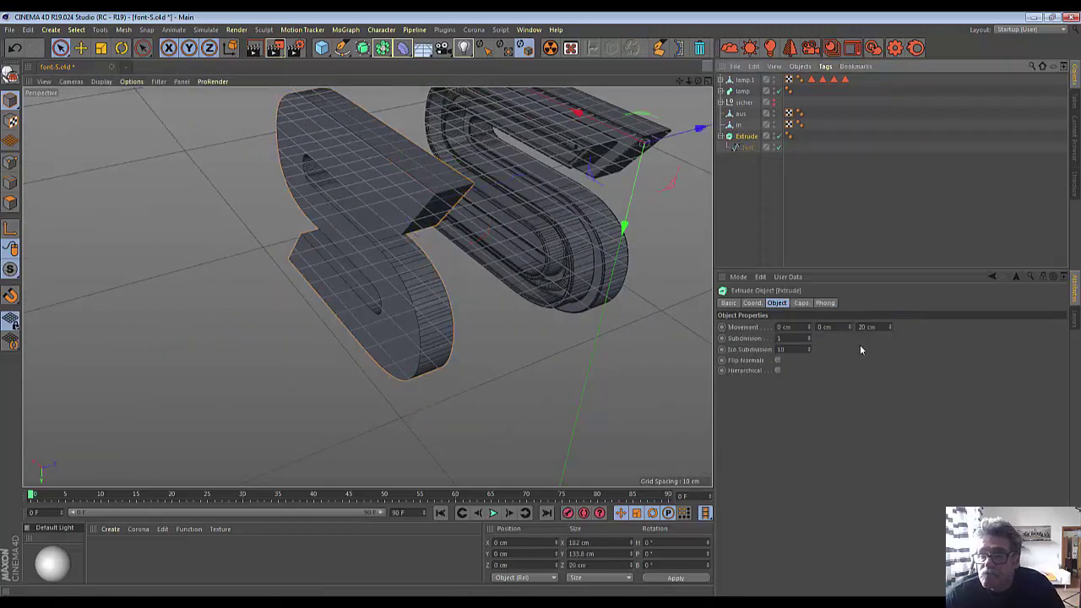
- Reduce the Extrude's Movement Z depth from 20 cm to 3 cm
drag(889, 328, 889, 354)
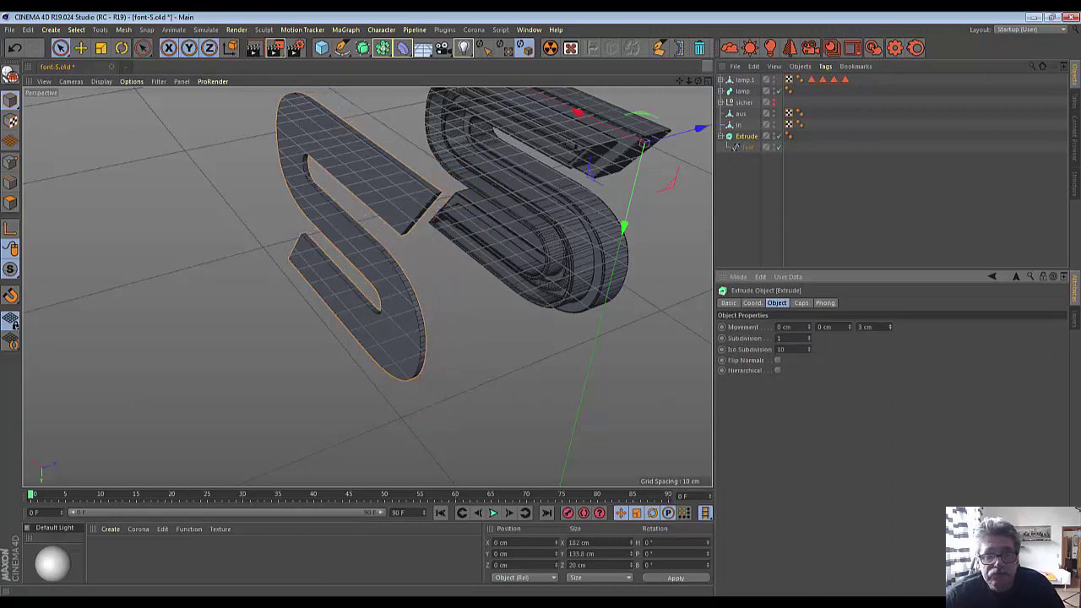
scroll(497, 327, up, 2)
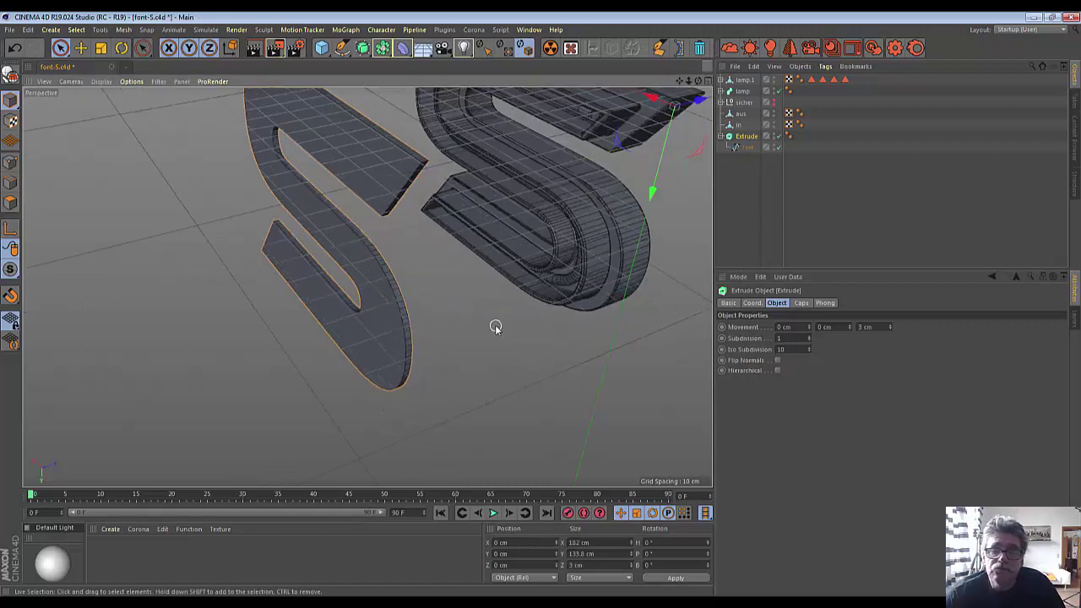
drag(697, 81, 633, 169)
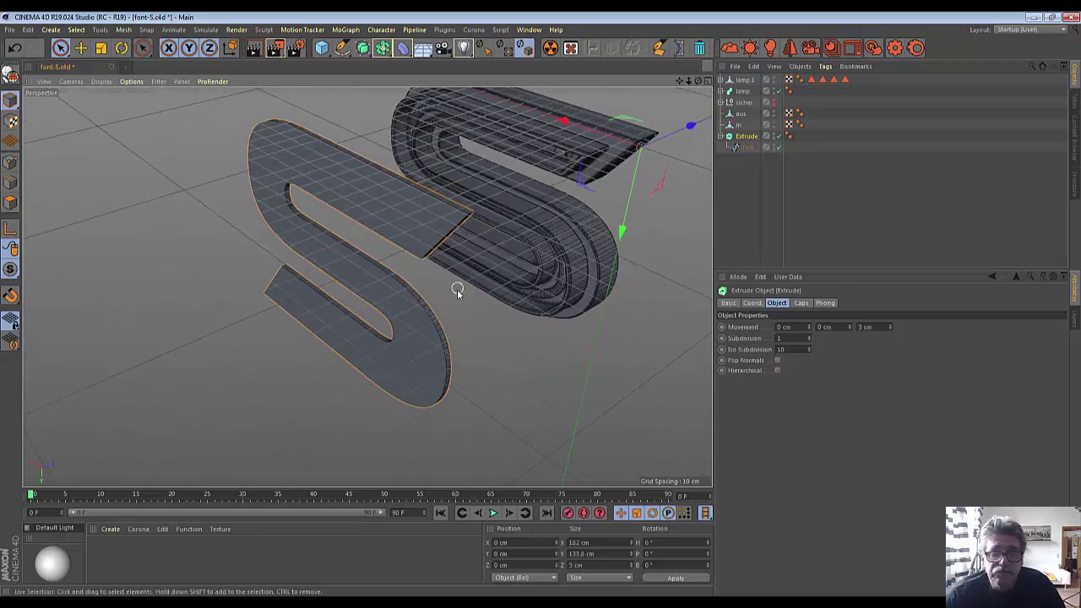
click(742, 140)
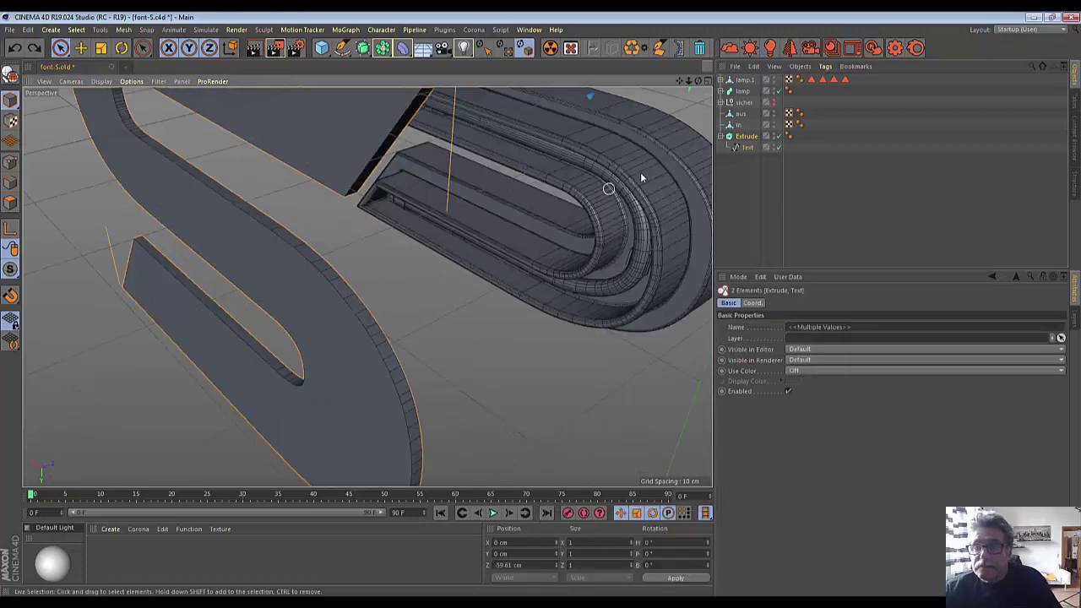
- Group the Extrude and Text objects under a new Null
right_click(747, 141)
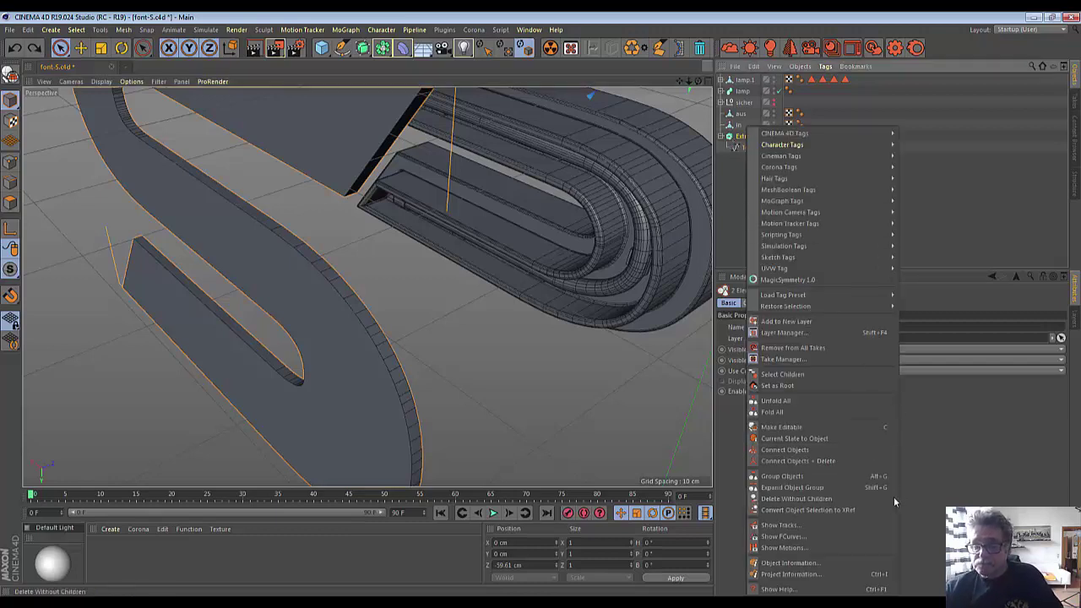
click(791, 477)
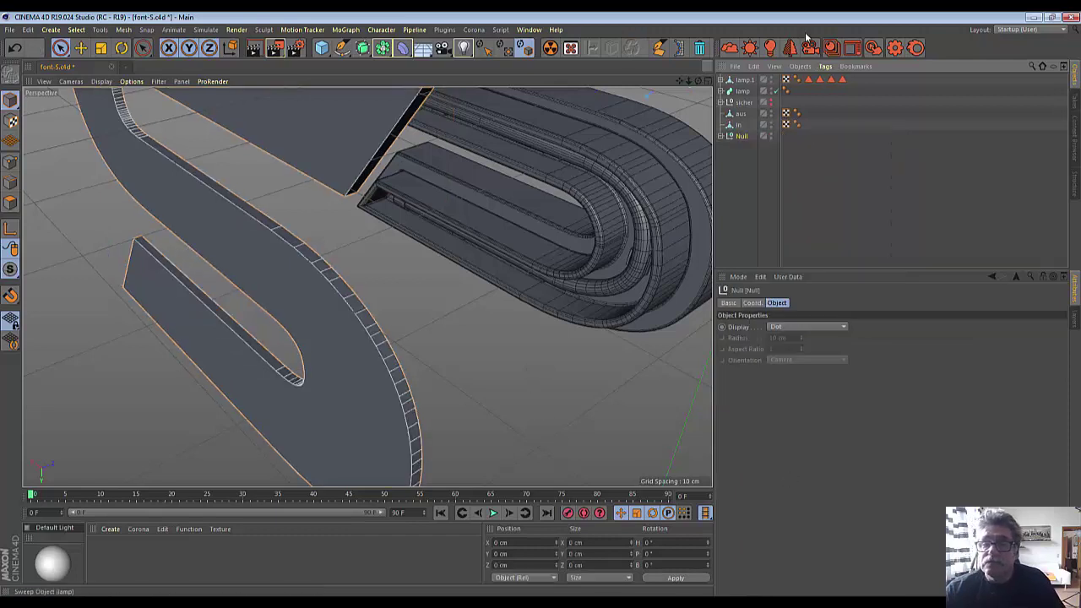
click(720, 136)
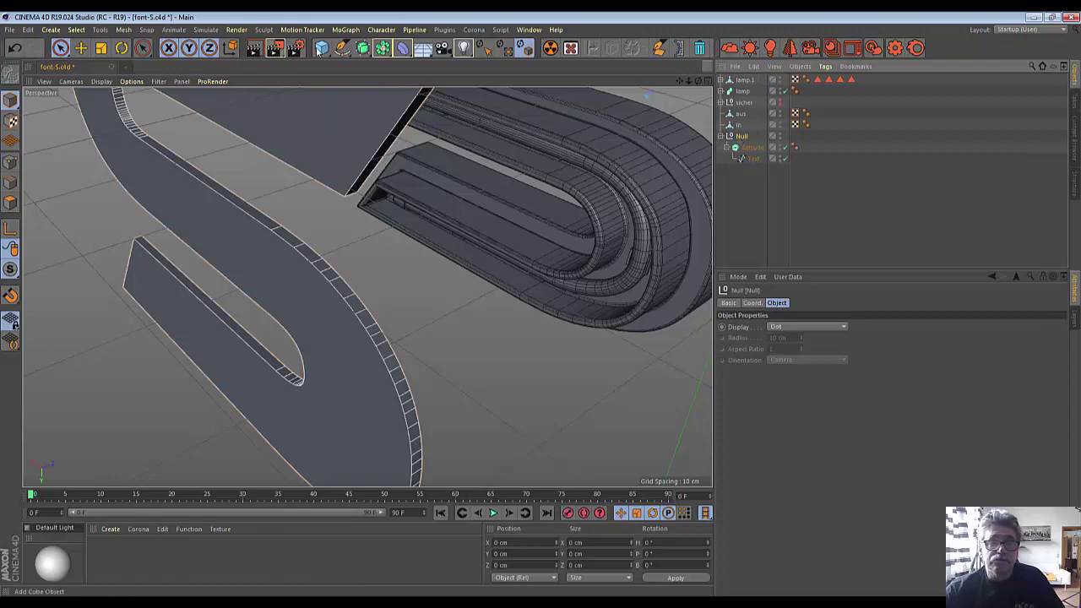
- Add a 1 cm Bevel deformer inside the Null with Limit and Use Angle 40° enabled
click(403, 49)
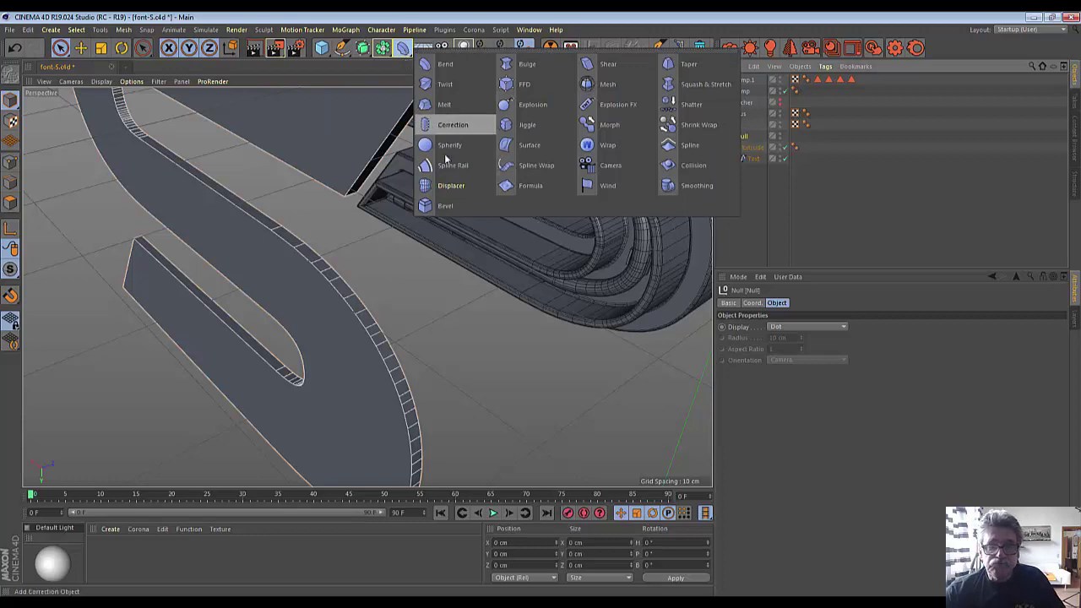
click(438, 207)
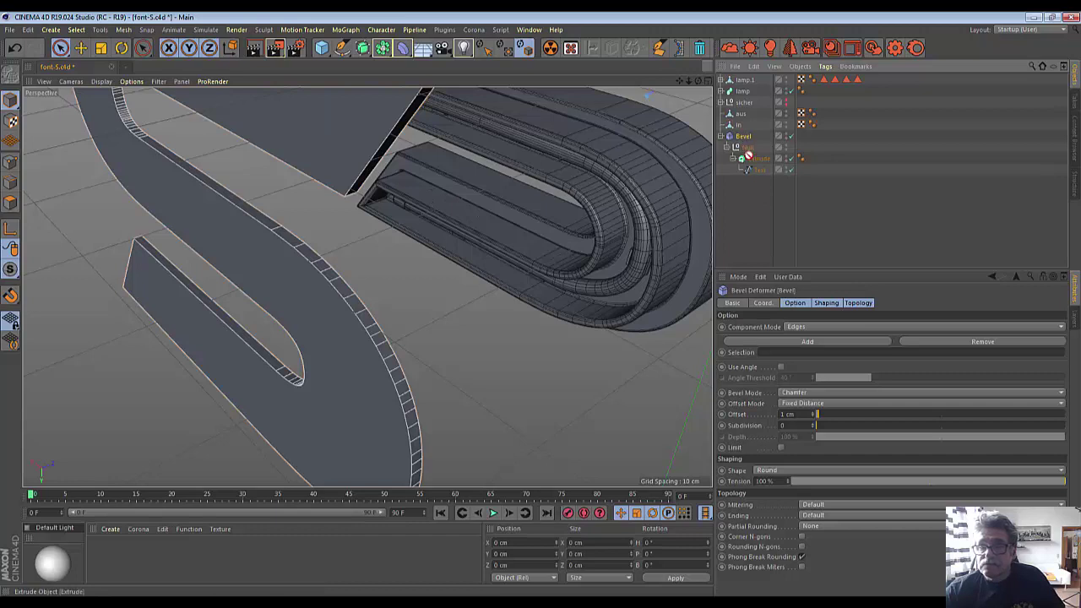
drag(747, 156, 747, 142)
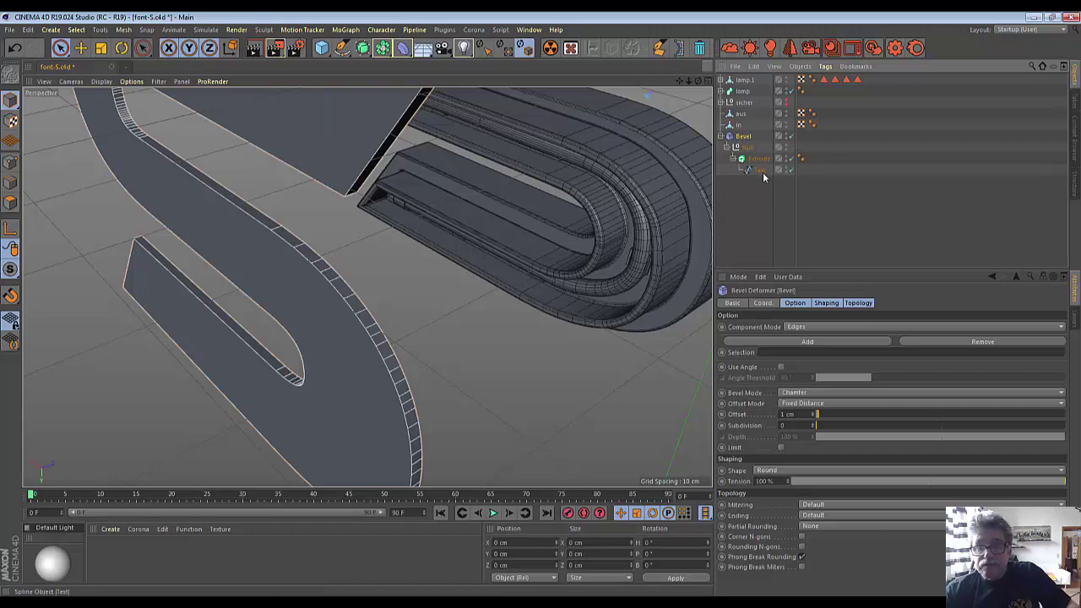
key(ctrl+z)
key(ctrl+z)
click(743, 140)
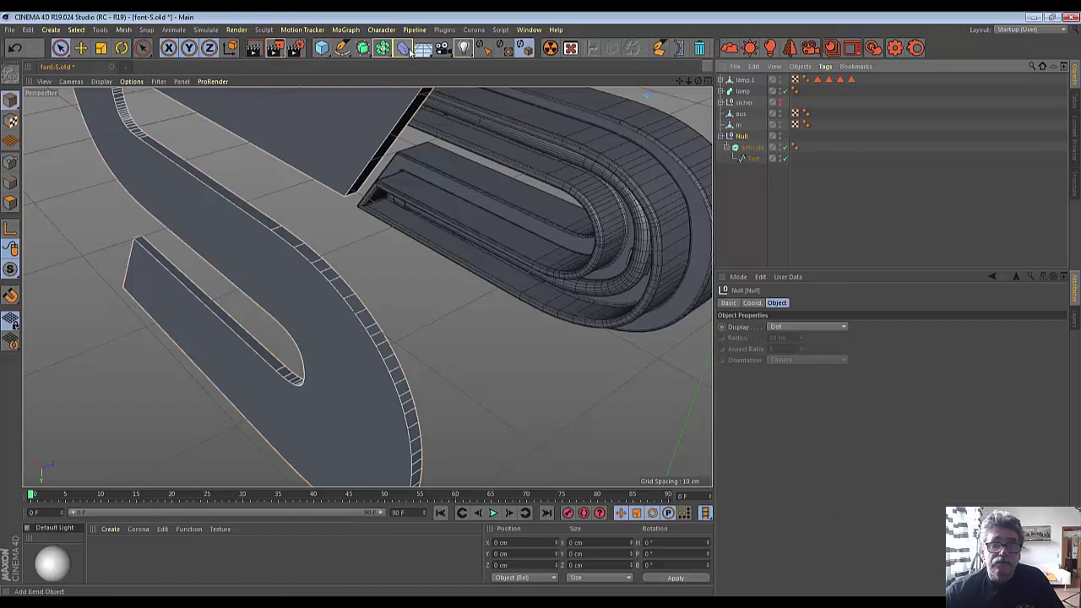
drag(403, 48, 431, 207)
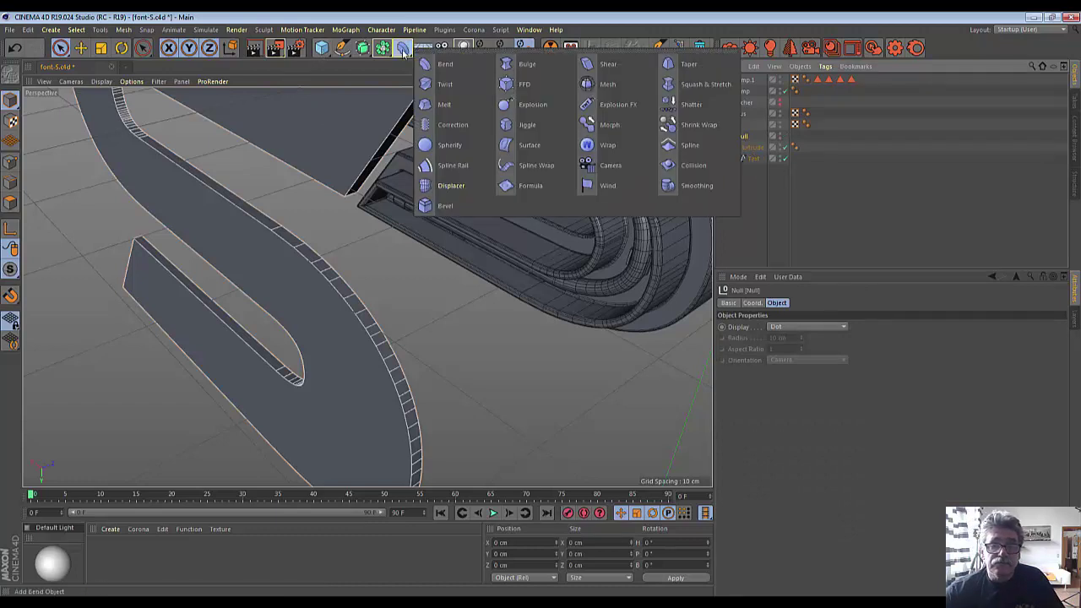
click(428, 208)
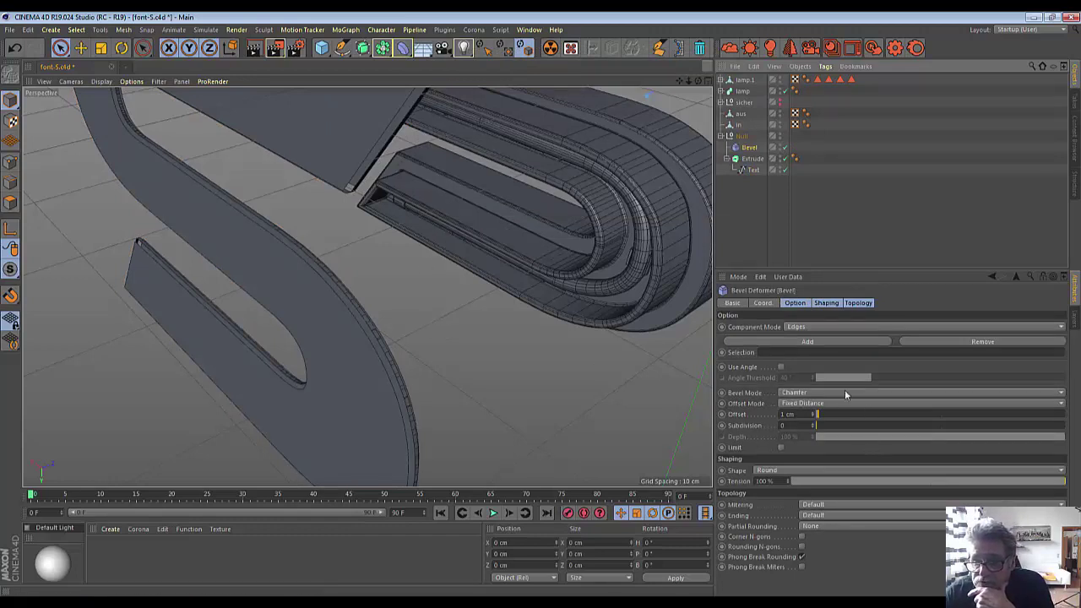
click(779, 448)
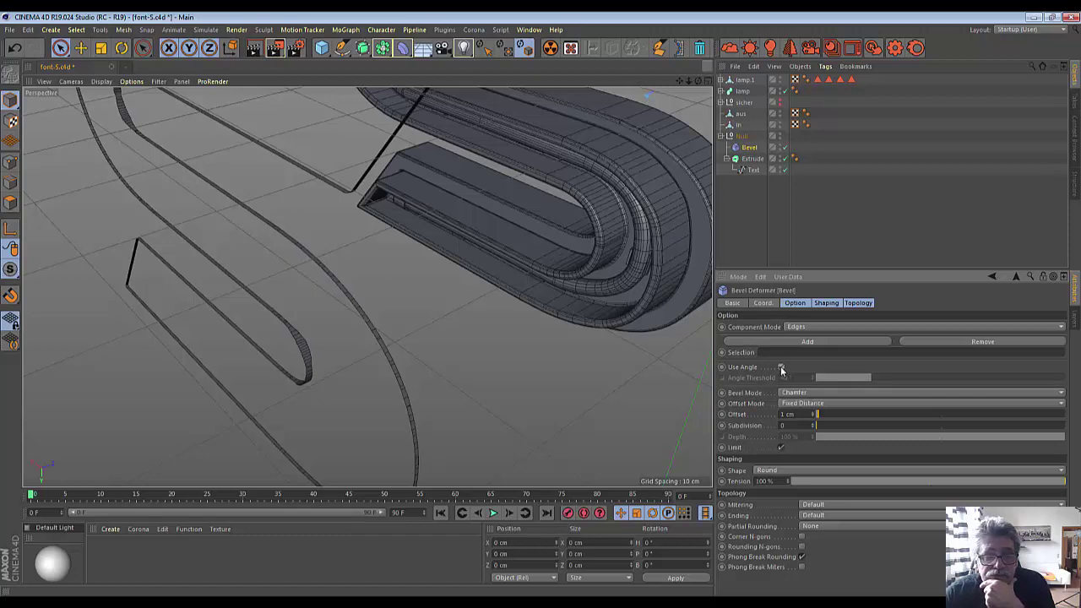
click(781, 367)
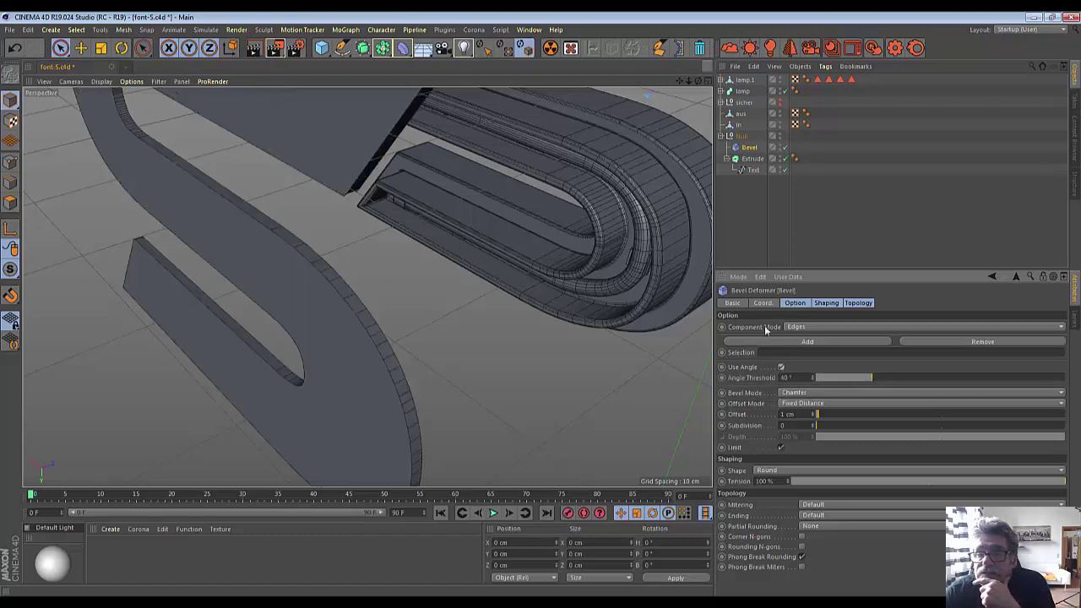
click(752, 158)
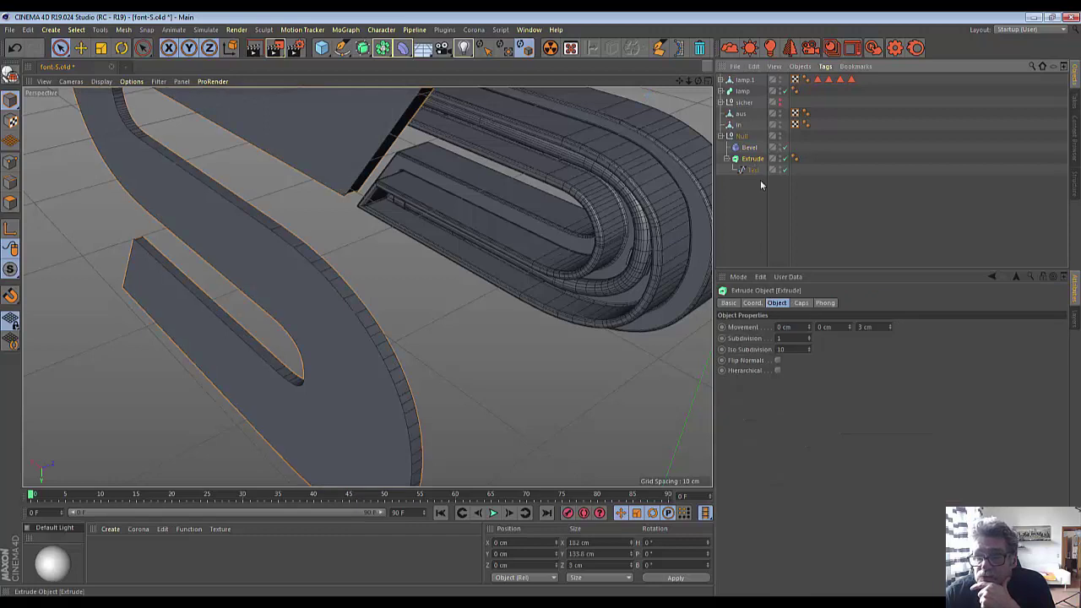
- Enable Create Single Object in the Extrude's Caps settings
click(802, 304)
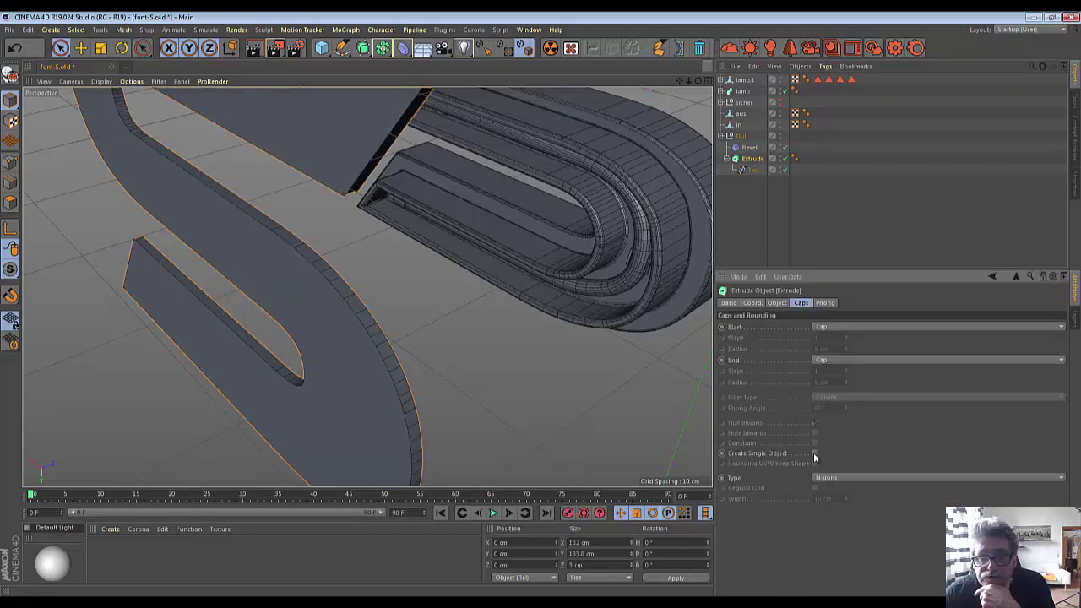
click(814, 453)
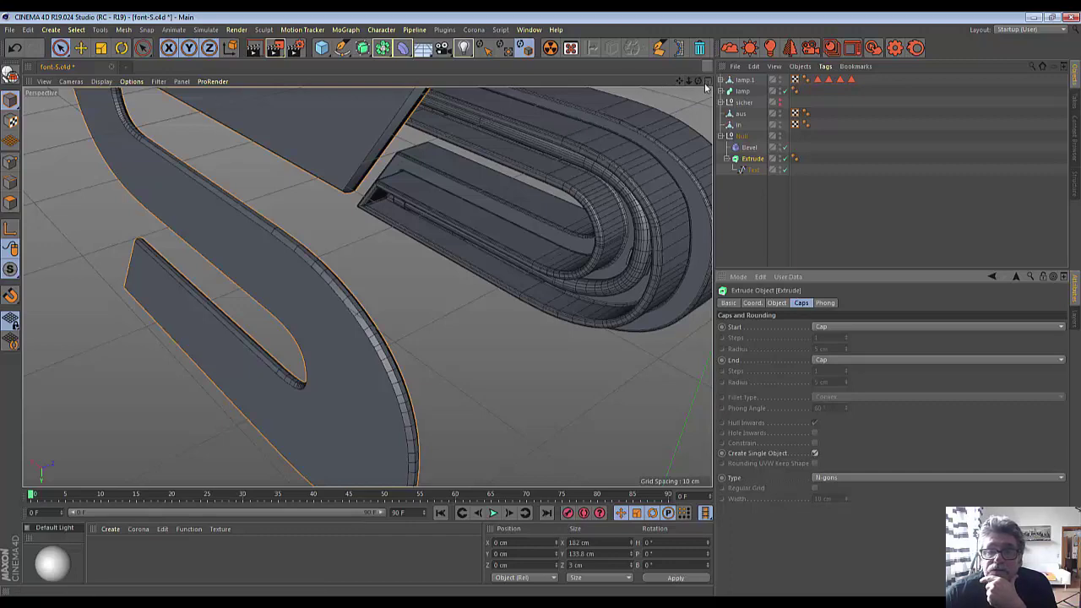
mouse_move(681, 89)
alt+mouse_down()
mouse_move(542, 193)
mouse_move(543, 333)
mouse_move(535, 328)
alt+mouse_up()
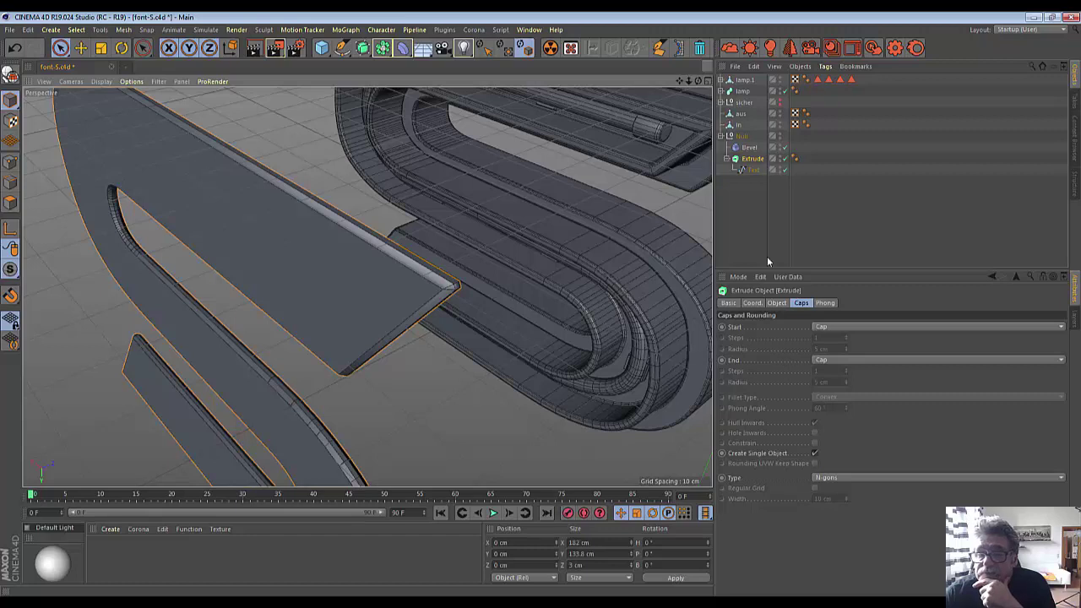
click(749, 147)
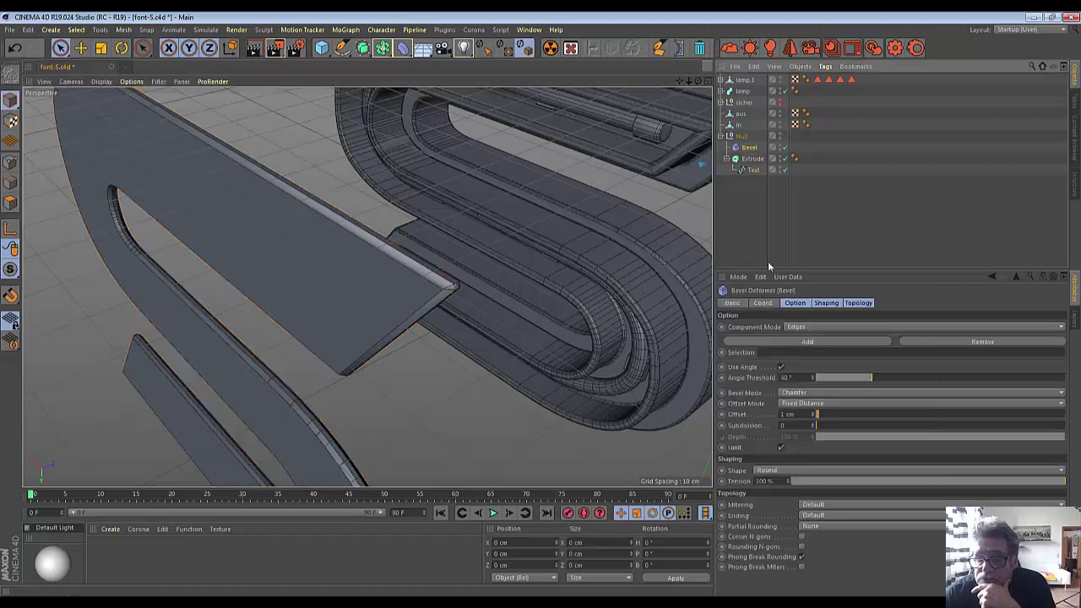
- Raise the Bevel deformer's Subdivision to 3 and inspect the rounded edges up close
click(813, 425)
click(813, 425)
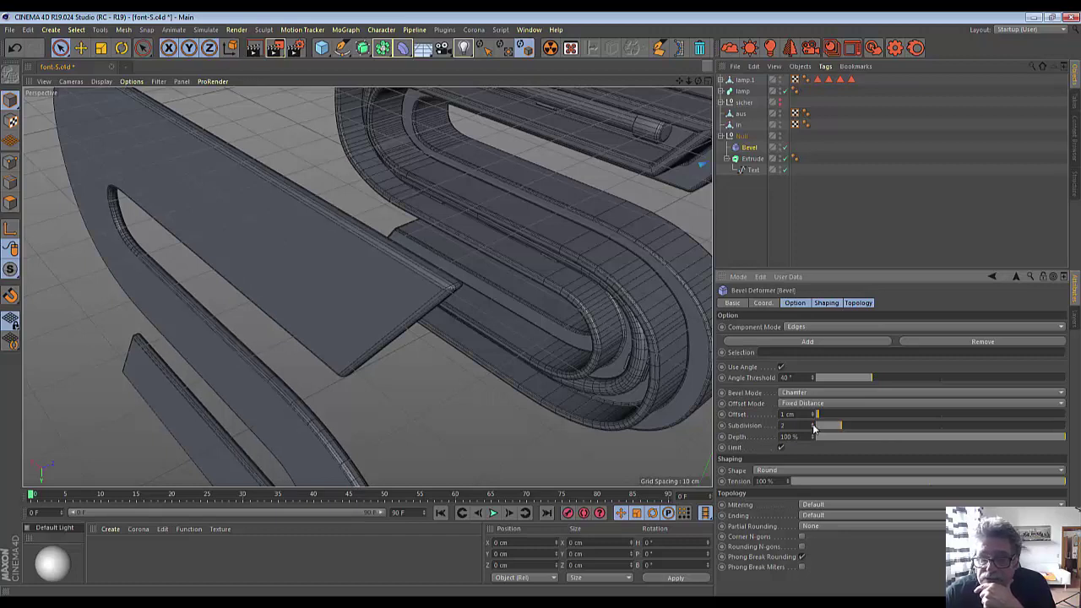
click(812, 425)
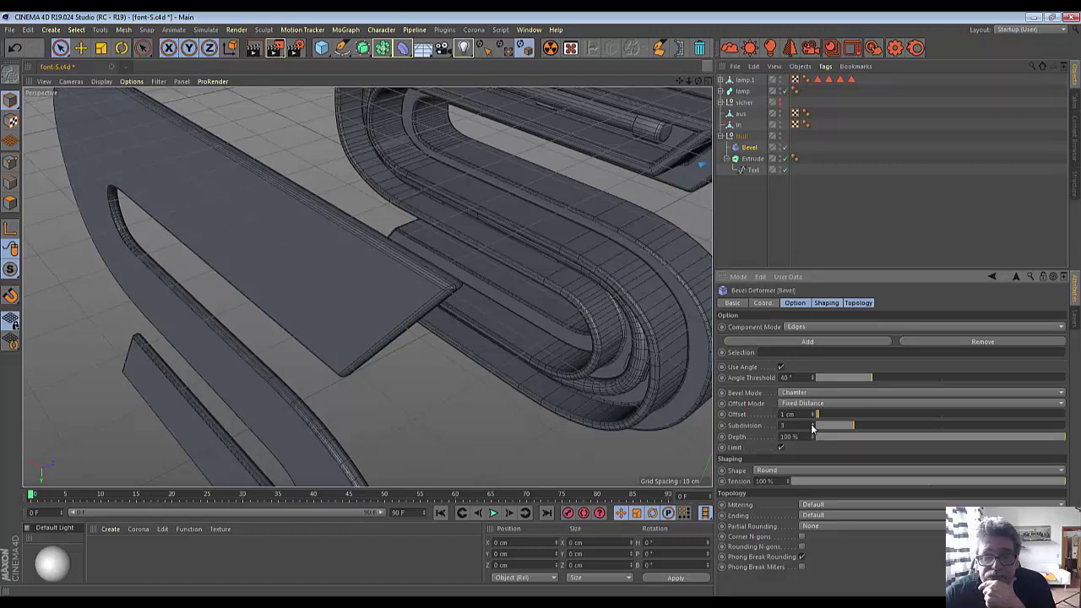
alt+drag(430, 410, 410, 410)
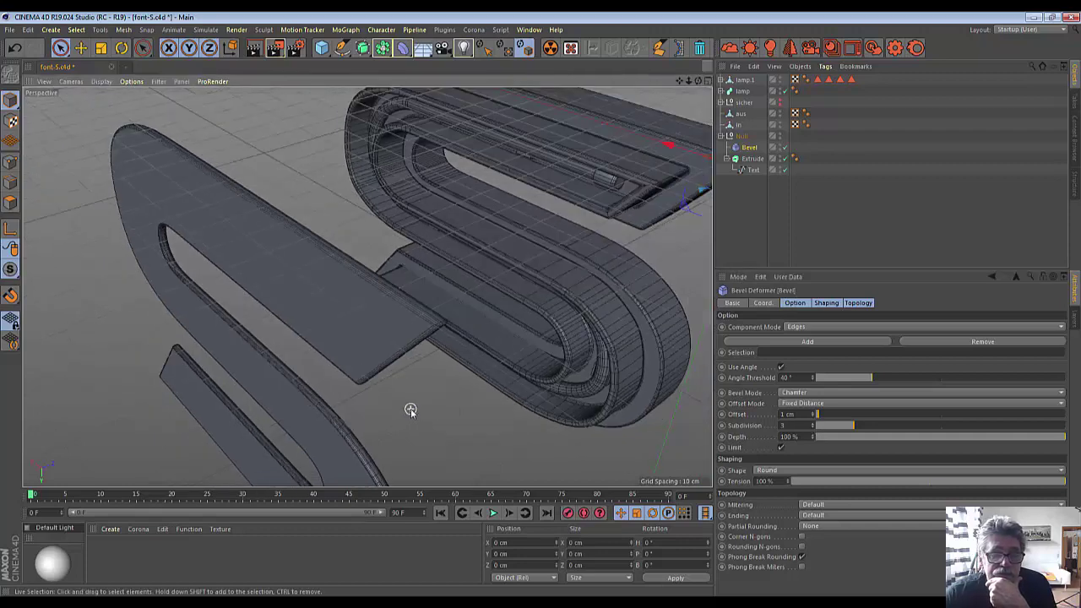
scroll(410, 410, up, 2)
scroll(410, 410, up, 2)
scroll(408, 410, up, 2)
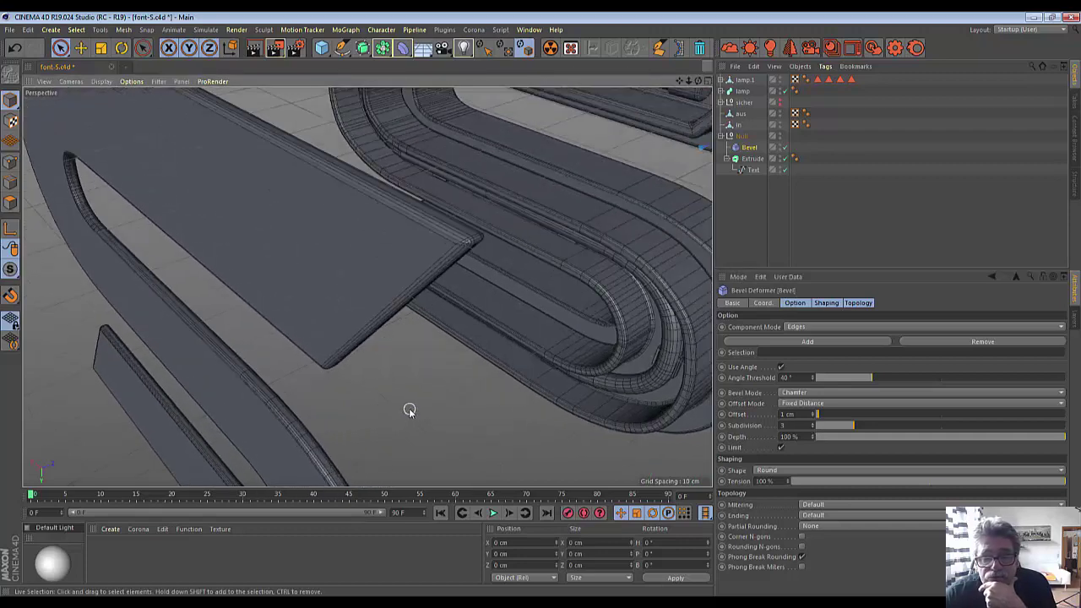
scroll(409, 410, down, 2)
scroll(409, 410, down, 3)
scroll(408, 410, down, 2)
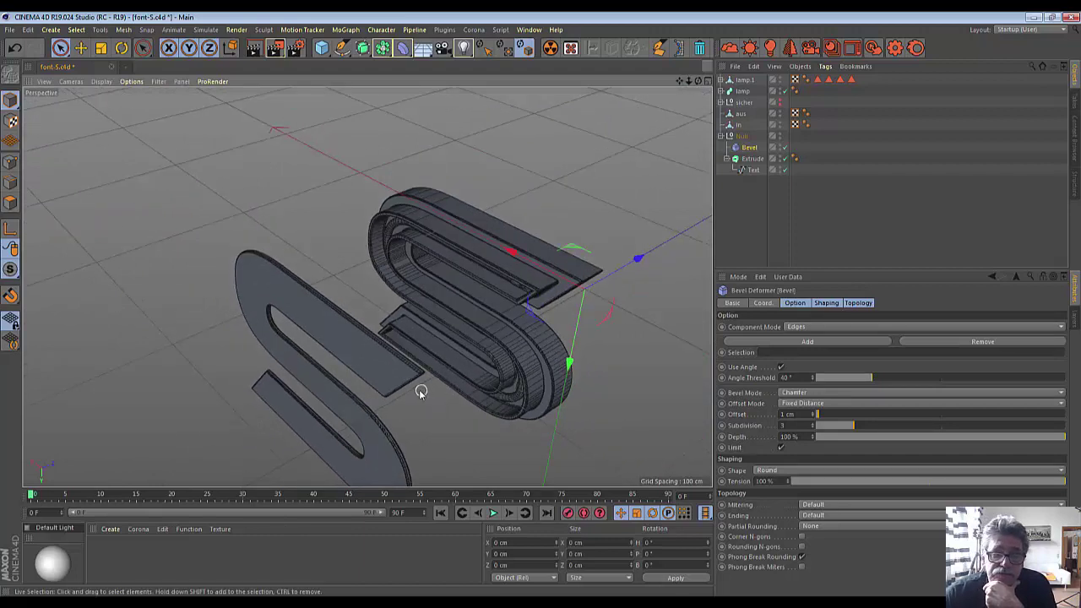
scroll(417, 389, down, 1)
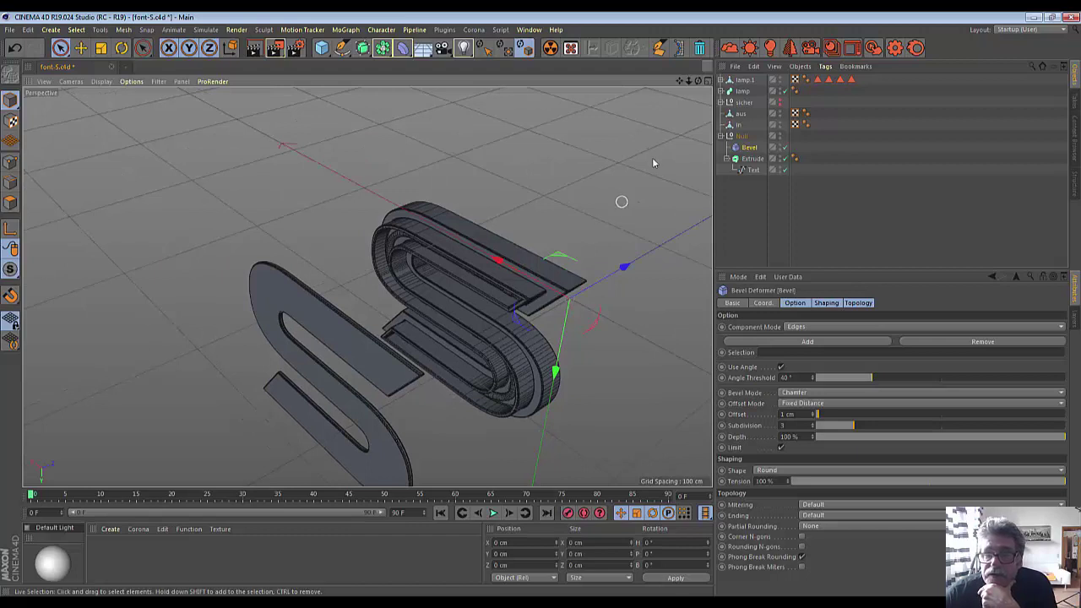
- Select the Null and turn on X-Ray display for the S
click(741, 137)
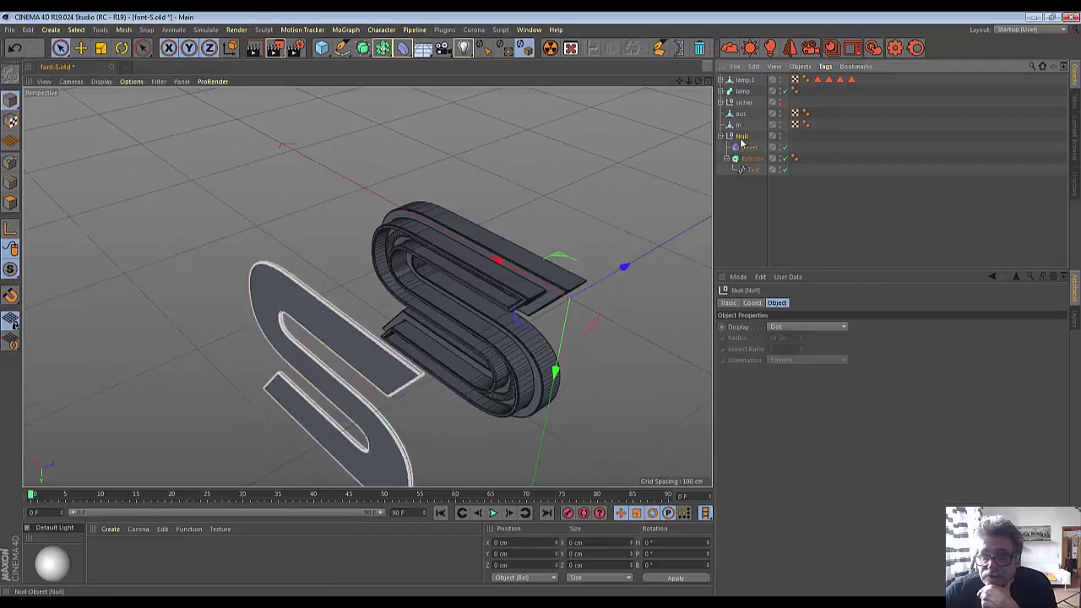
click(754, 306)
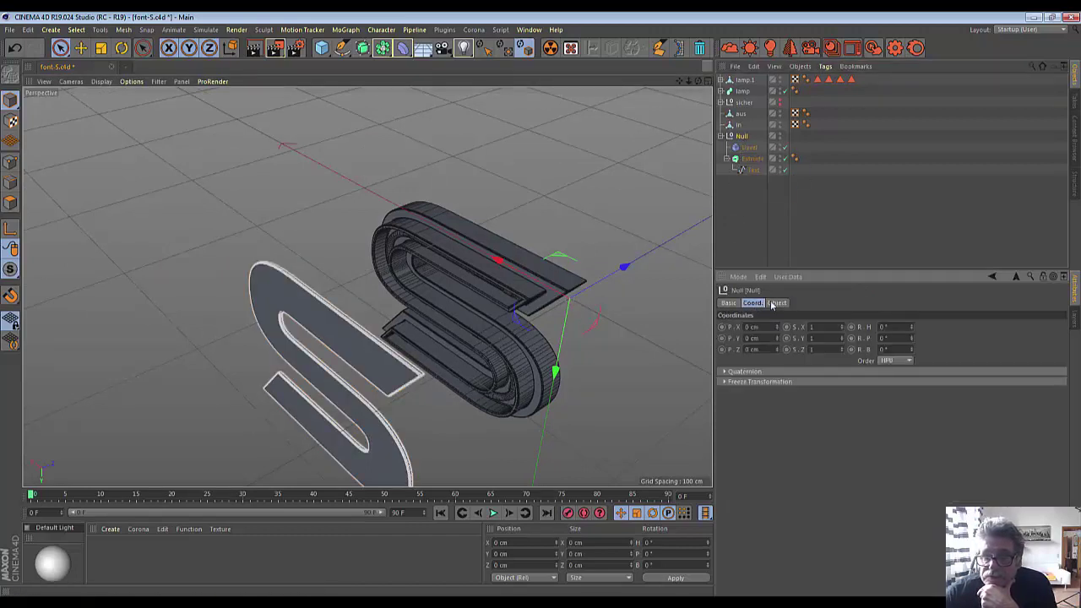
click(730, 304)
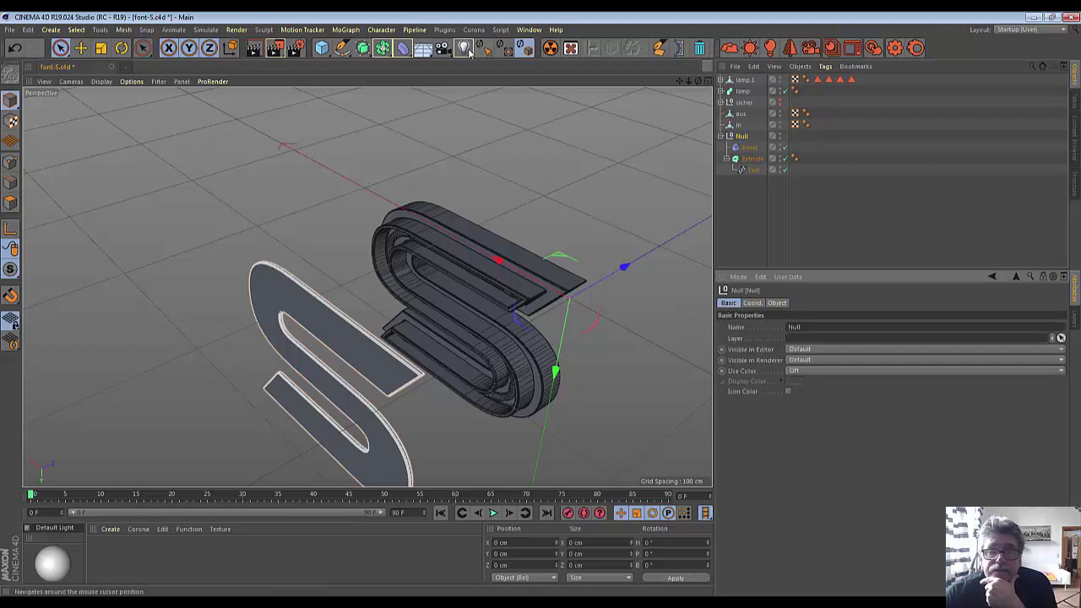
click(549, 49)
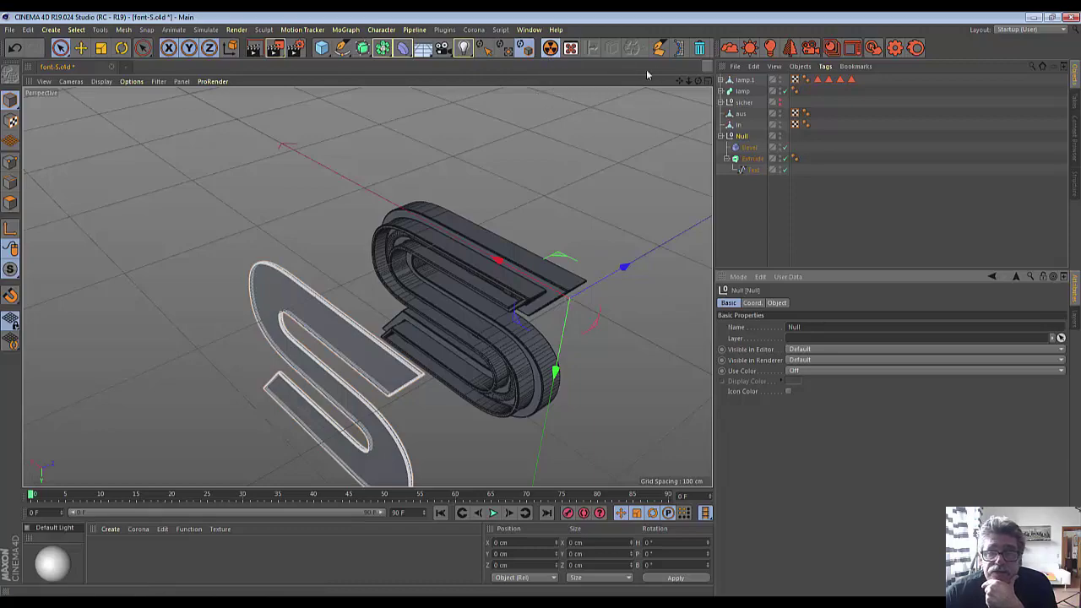
- Slide the Null forward along Z until Position Z reads 107.277 cm
mouse_move(699, 82)
mouse_down()
mouse_move(642, 135)
mouse_move(591, 139)
mouse_move(664, 106)
mouse_up()
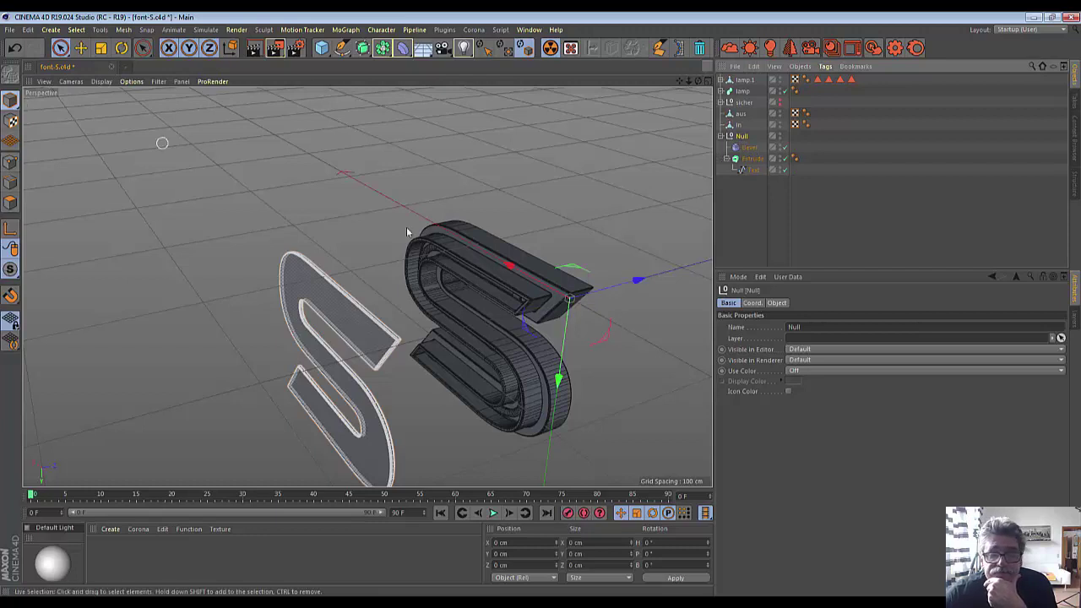
drag(637, 281, 629, 295)
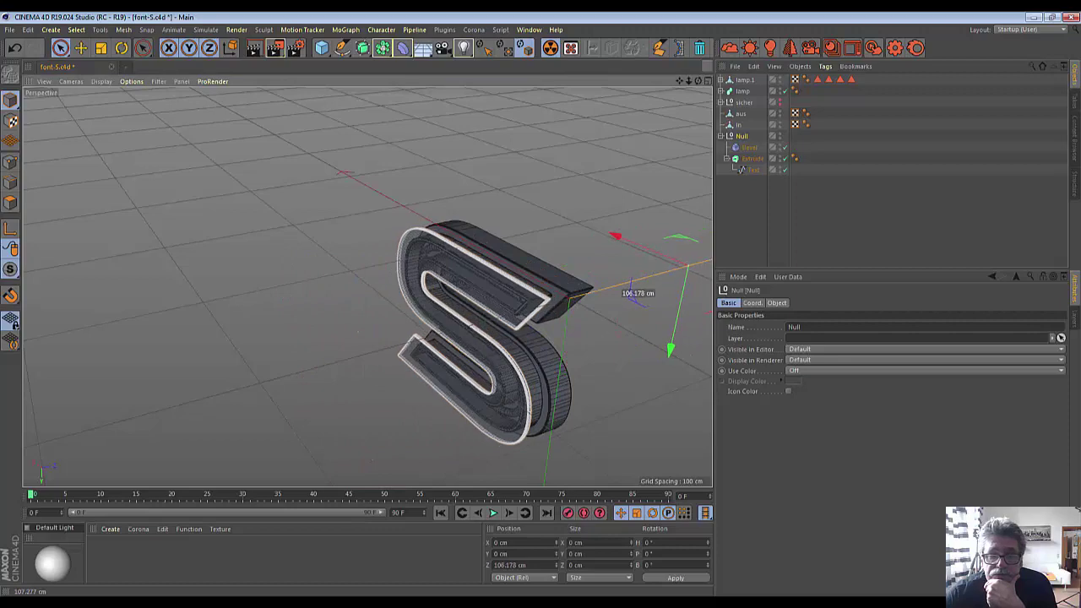
drag(629, 296, 634, 279)
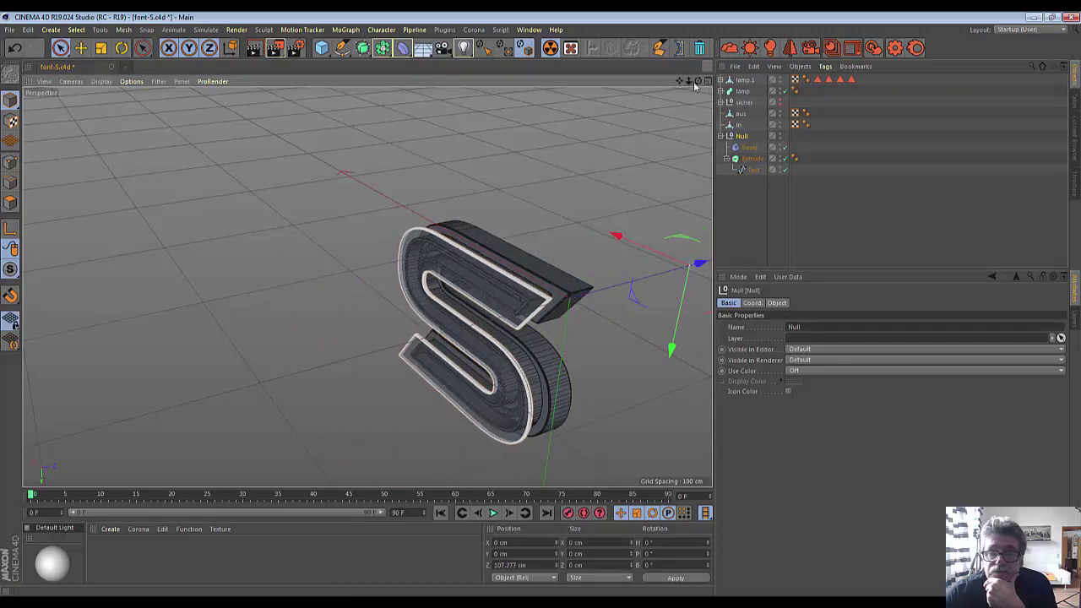
drag(698, 80, 697, 80)
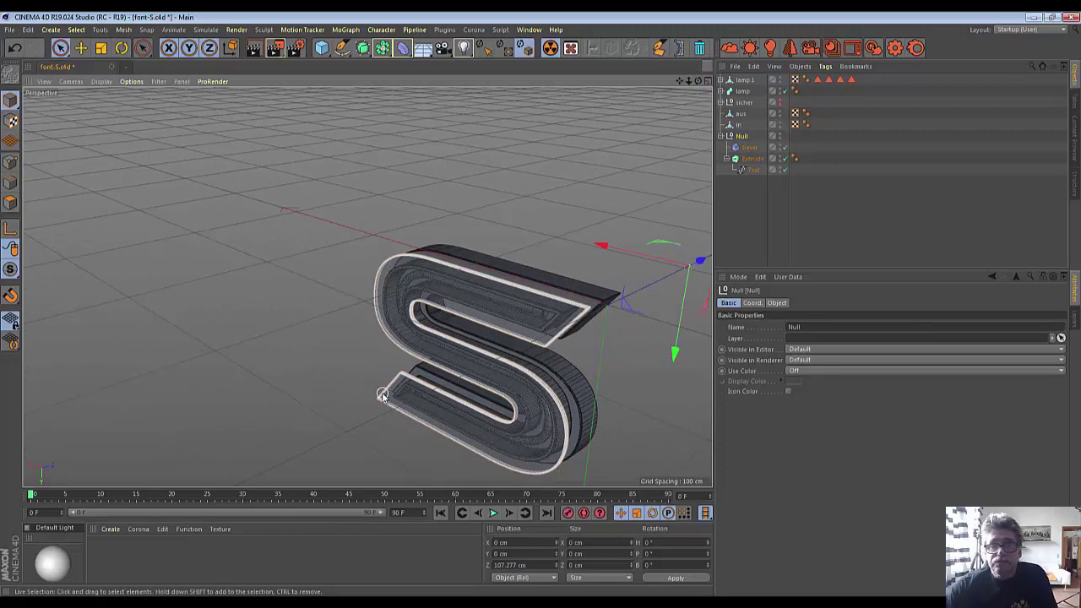
- Collapse the Null holding Bevel, Extrude and Text, and name it 'glass'
click(722, 136)
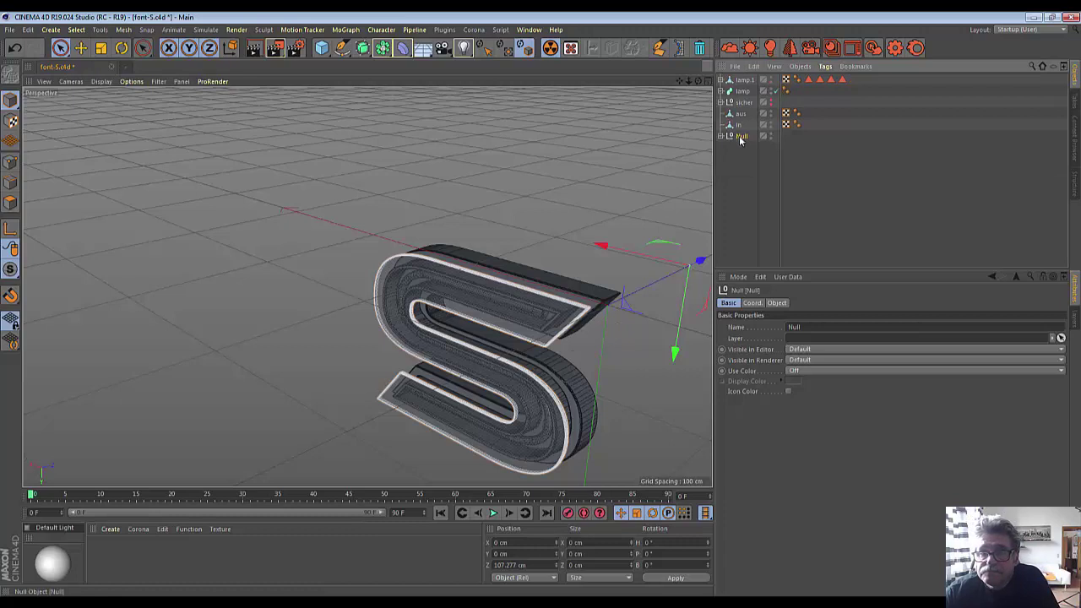
double_click(740, 137)
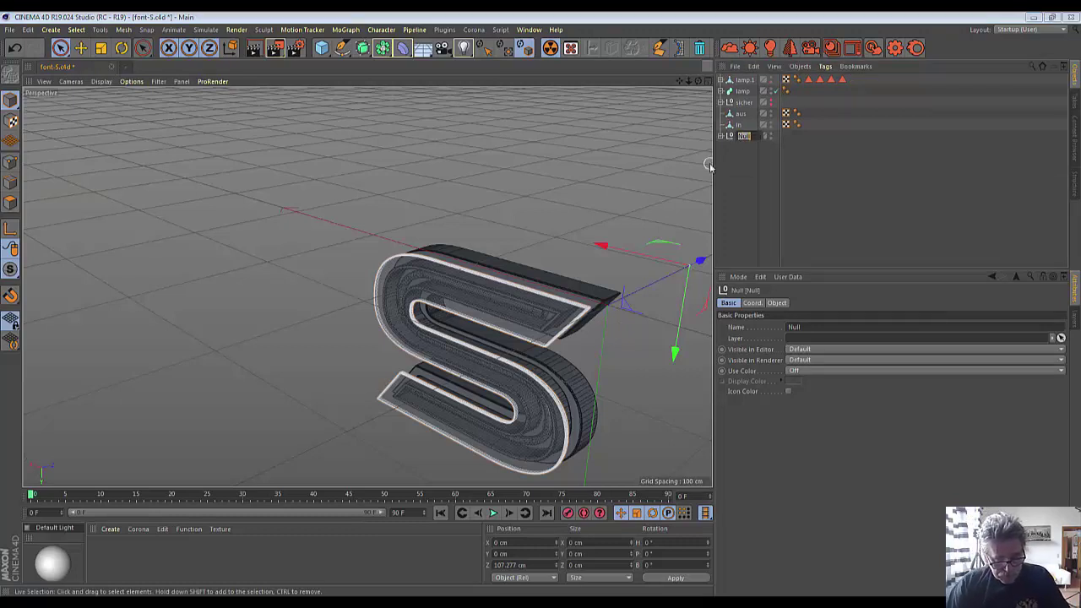
text(glass)
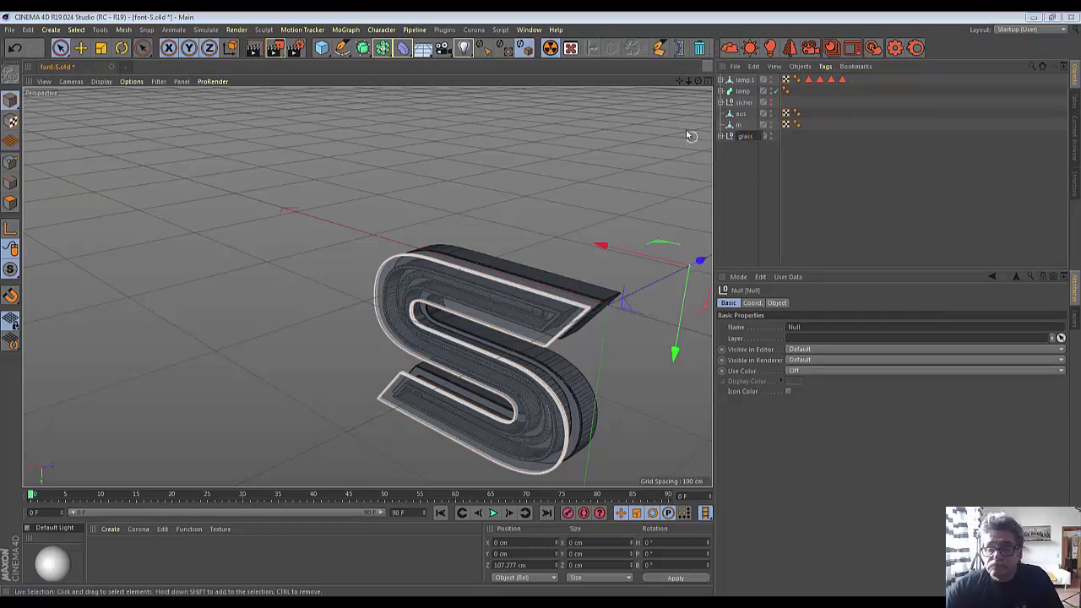
key(Return)
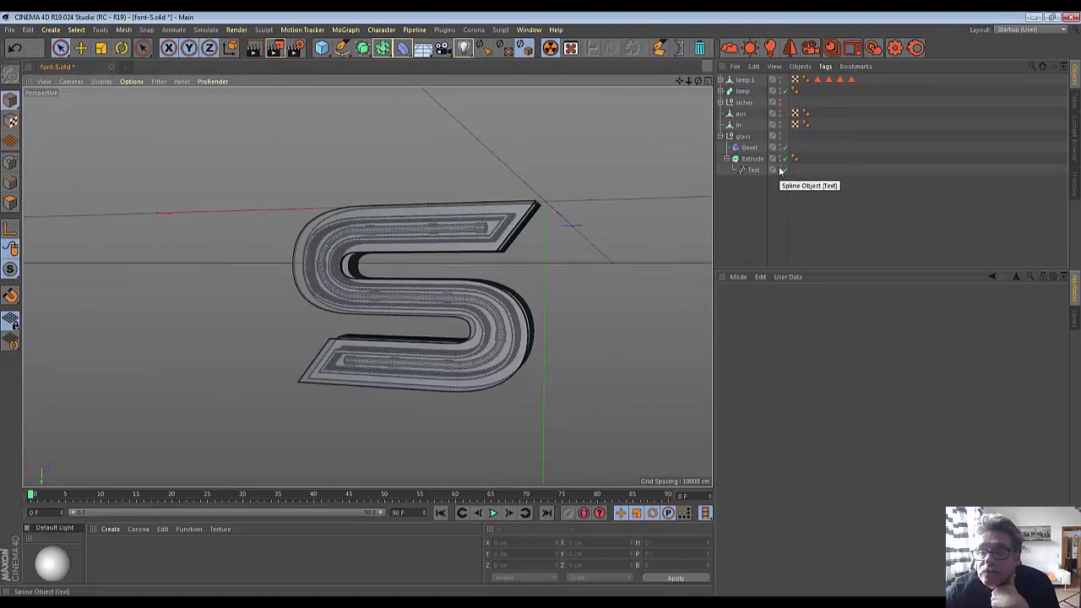
- Hide glass, in, lamp.1 and lamp in the viewport
click(721, 137)
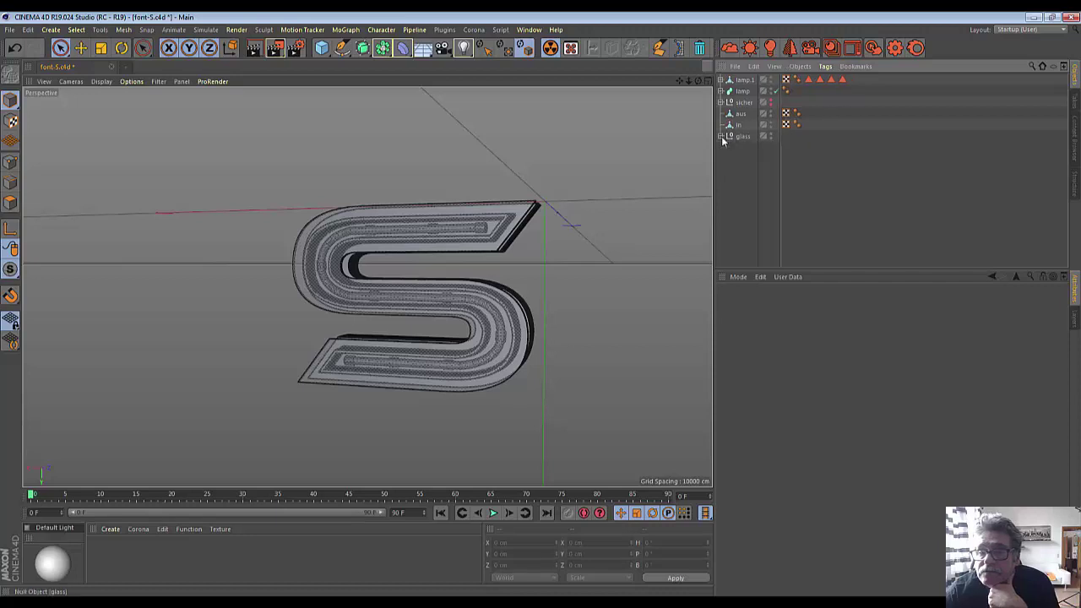
click(770, 135)
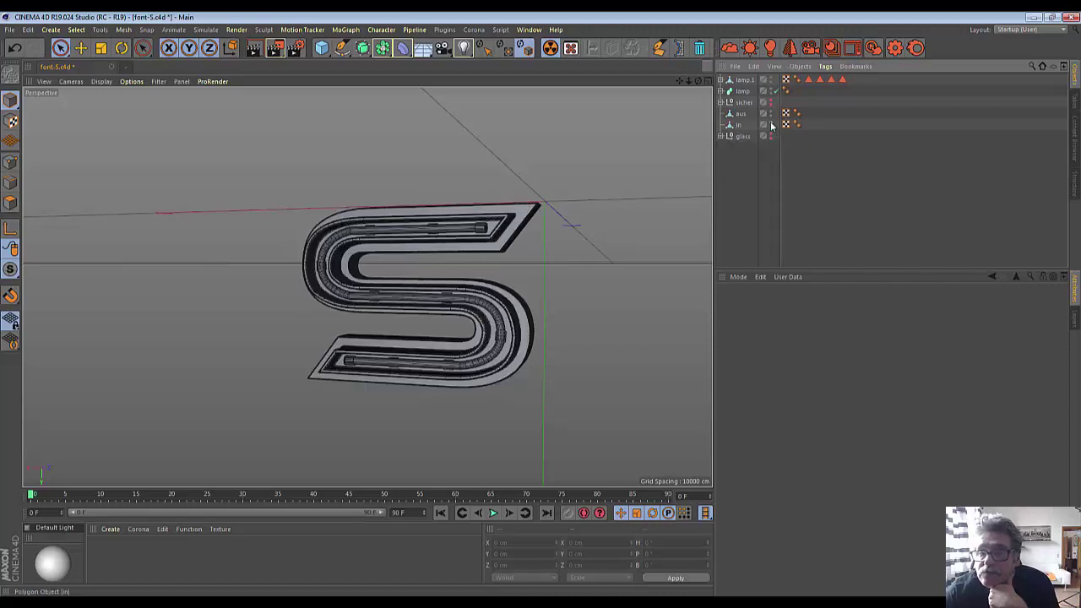
click(770, 124)
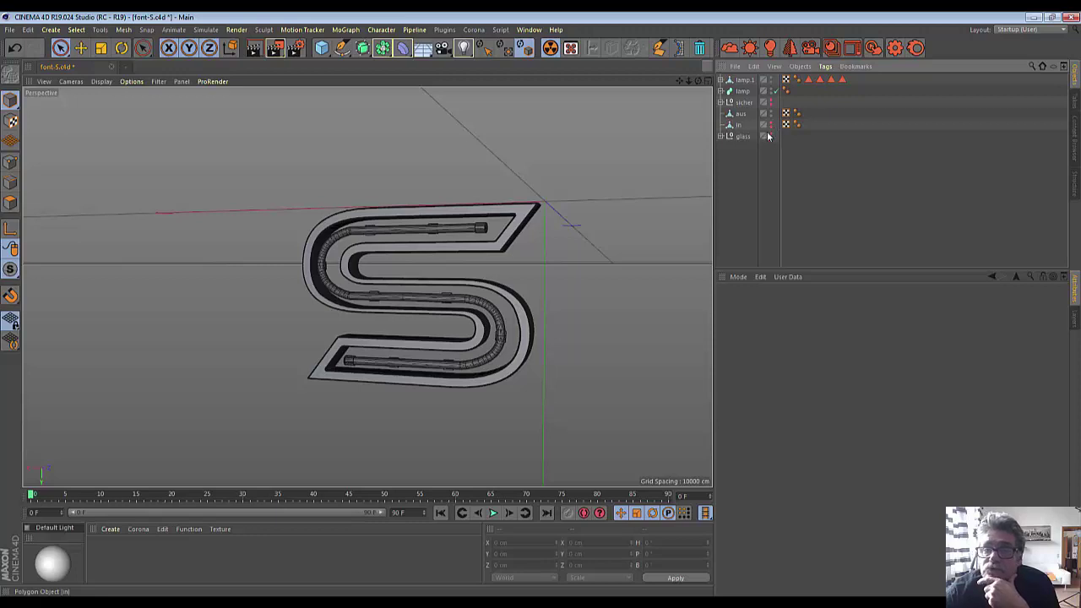
click(770, 79)
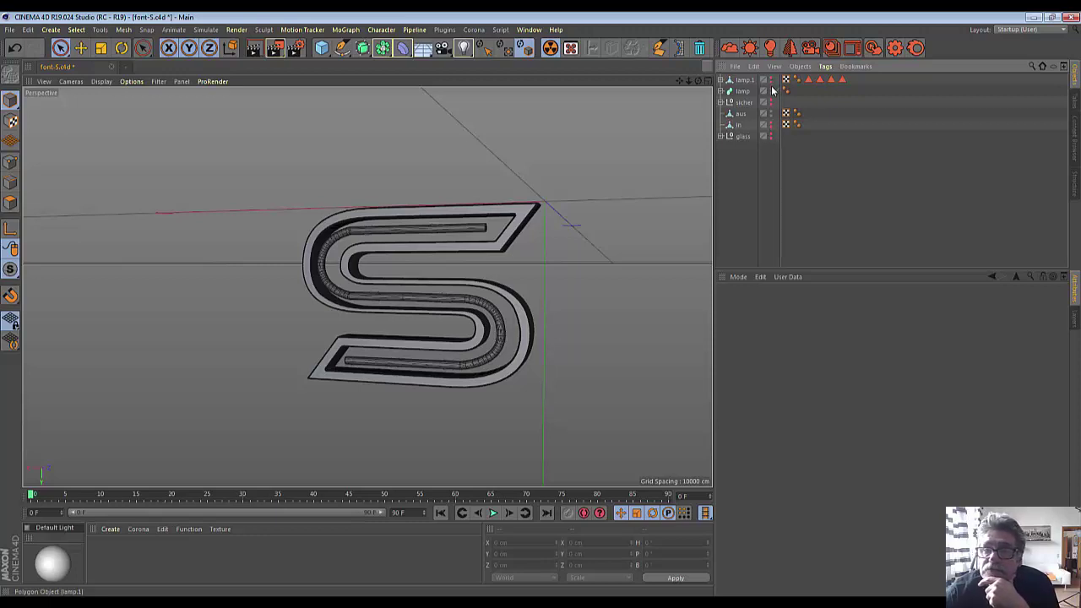
click(770, 89)
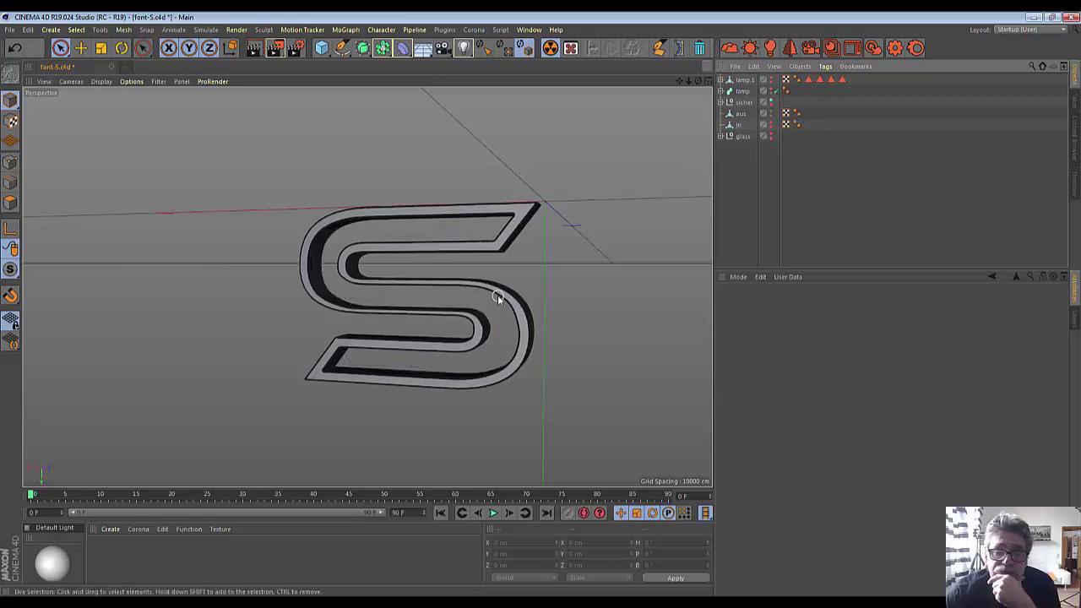
- Zoom the viewport and switch to the four-view layout
scroll(497, 295, up, 3)
scroll(497, 294, up, 3)
scroll(497, 294, up, 2)
scroll(498, 295, down, 5)
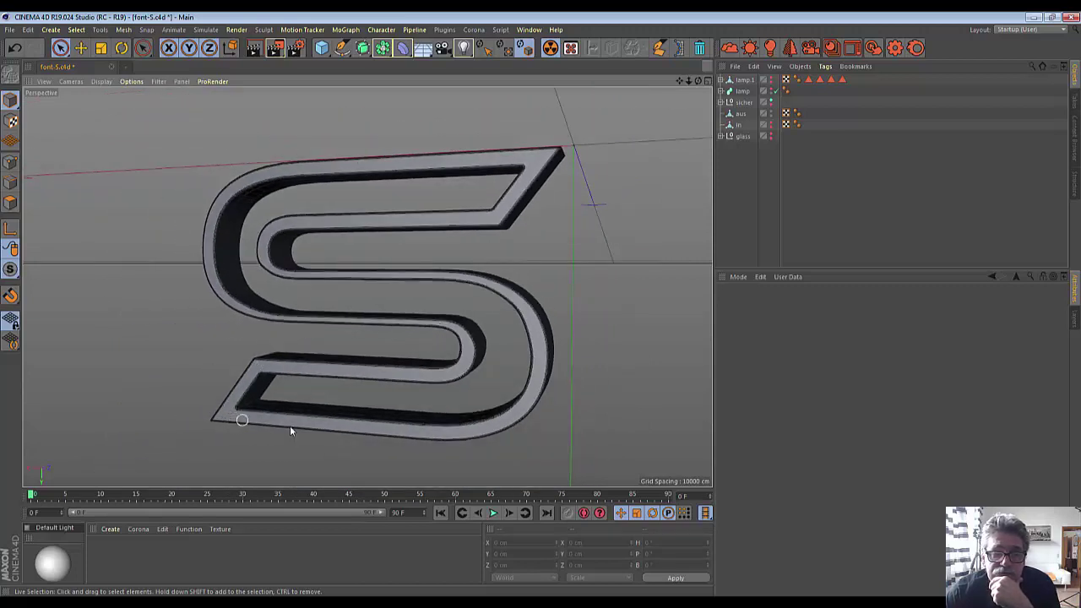
click(708, 81)
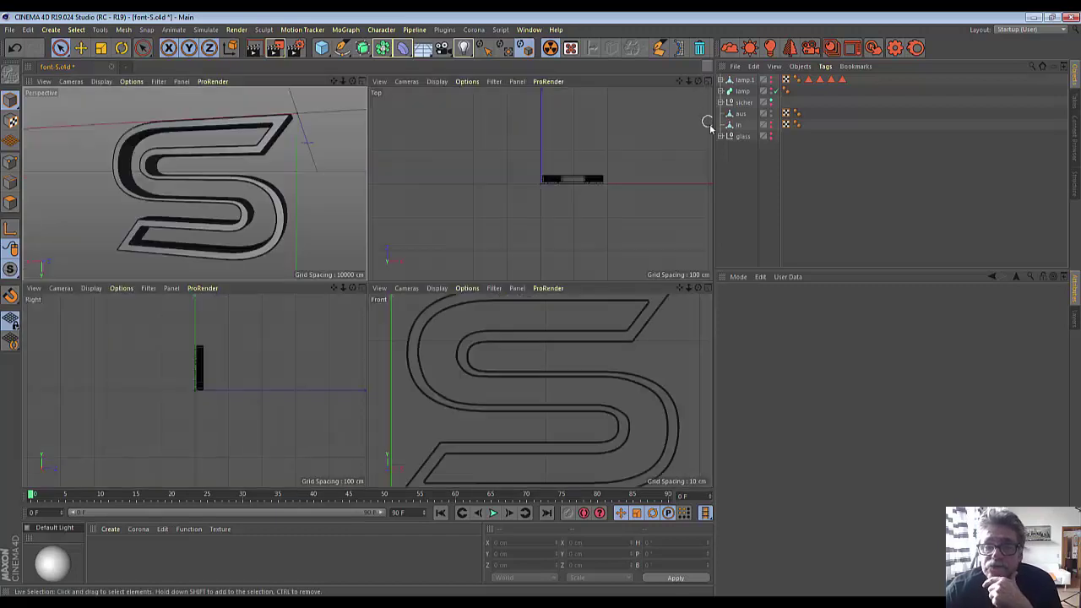
- Maximize the Front view and zoom out so the whole S outline sits centred
click(707, 288)
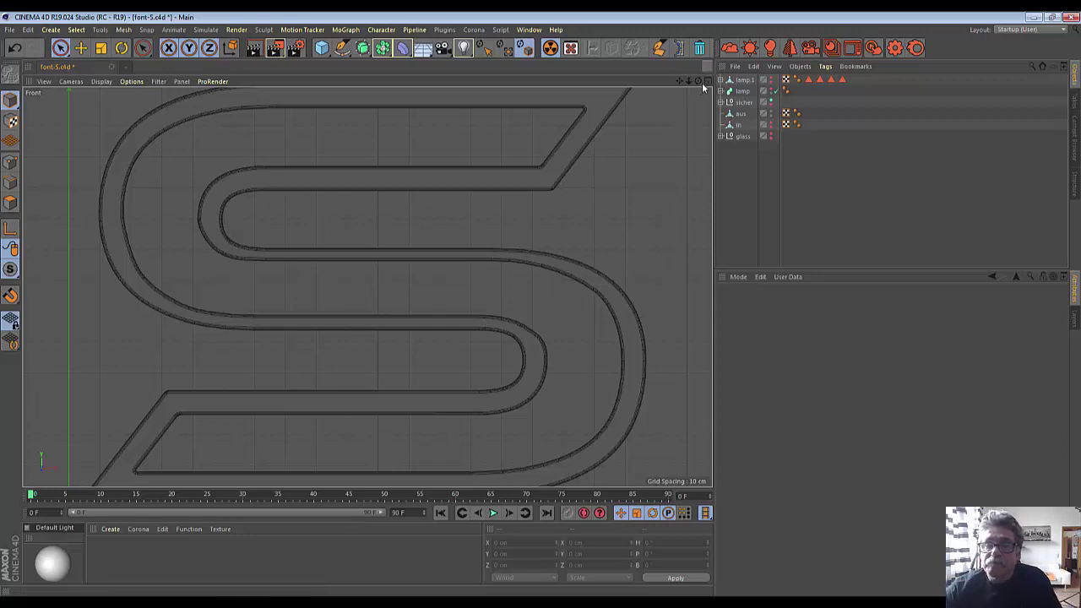
scroll(625, 169, down, 3)
scroll(626, 166, down, 2)
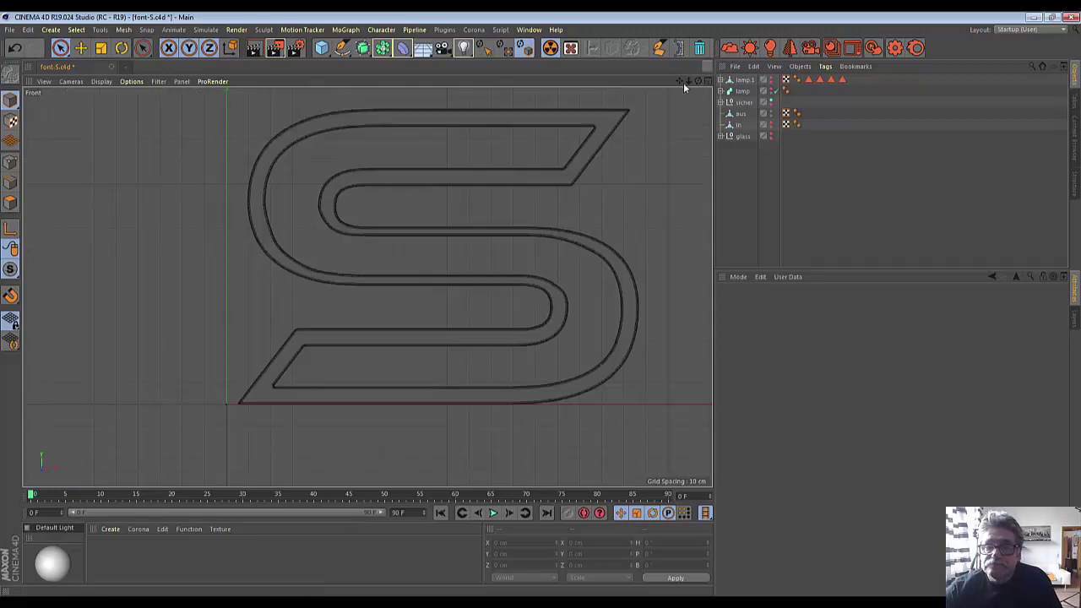
mouse_move(683, 83)
mouse_down()
mouse_move(368, 287)
mouse_move(705, 327)
mouse_up()
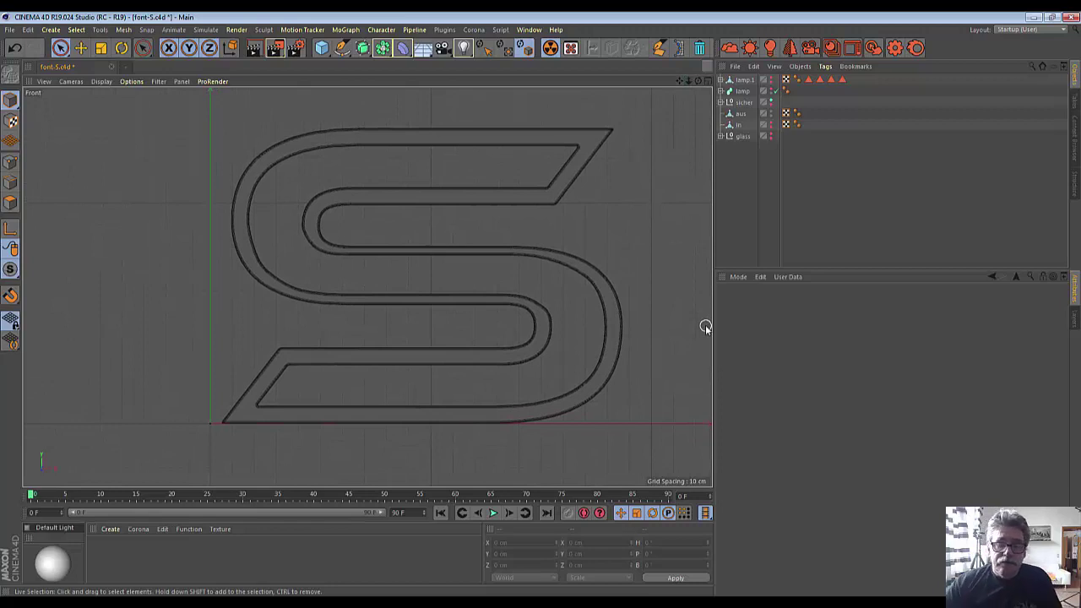
- Launch the Wacom tablet preference utility, remove the current user's preferences, and close it
key(super)
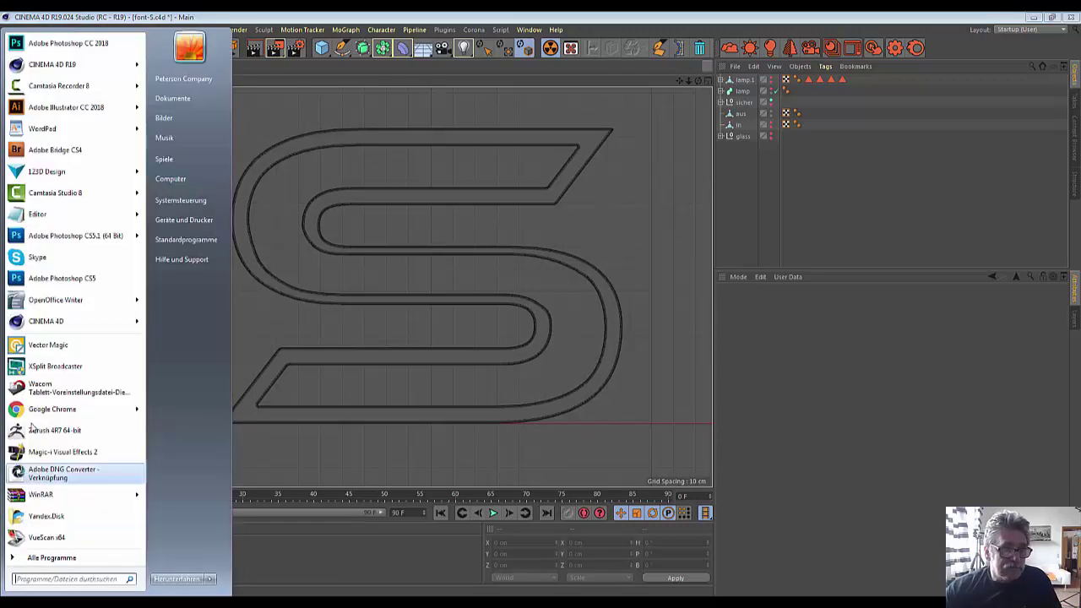
click(40, 390)
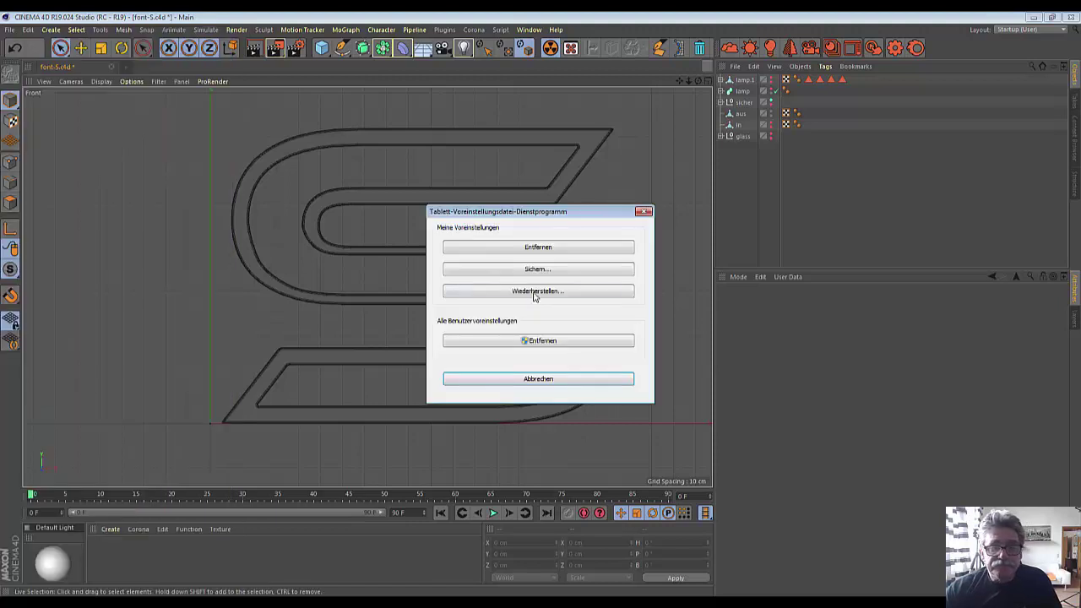
click(545, 249)
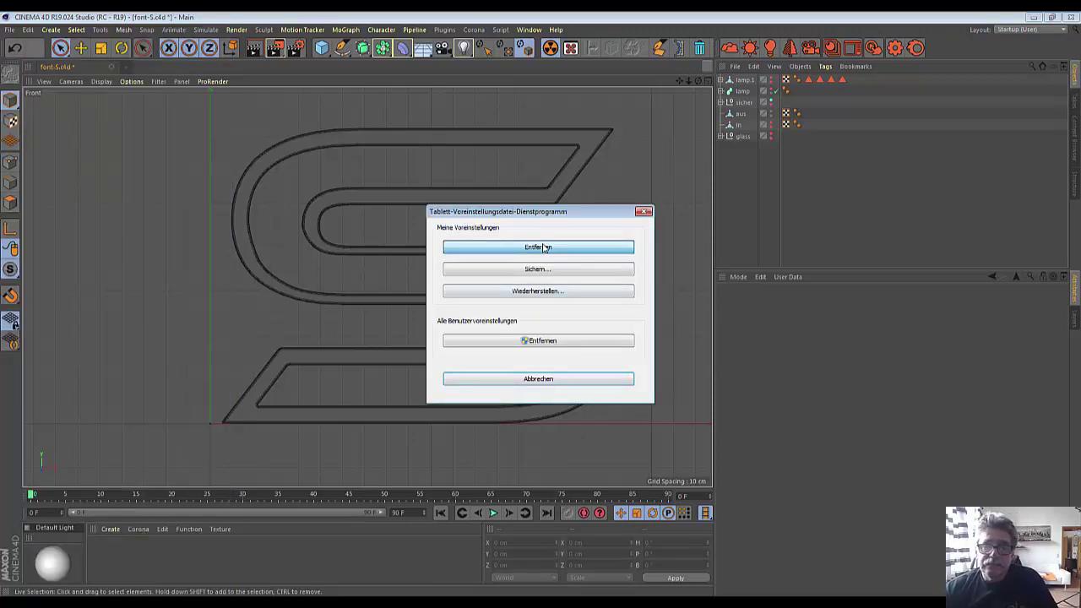
click(545, 247)
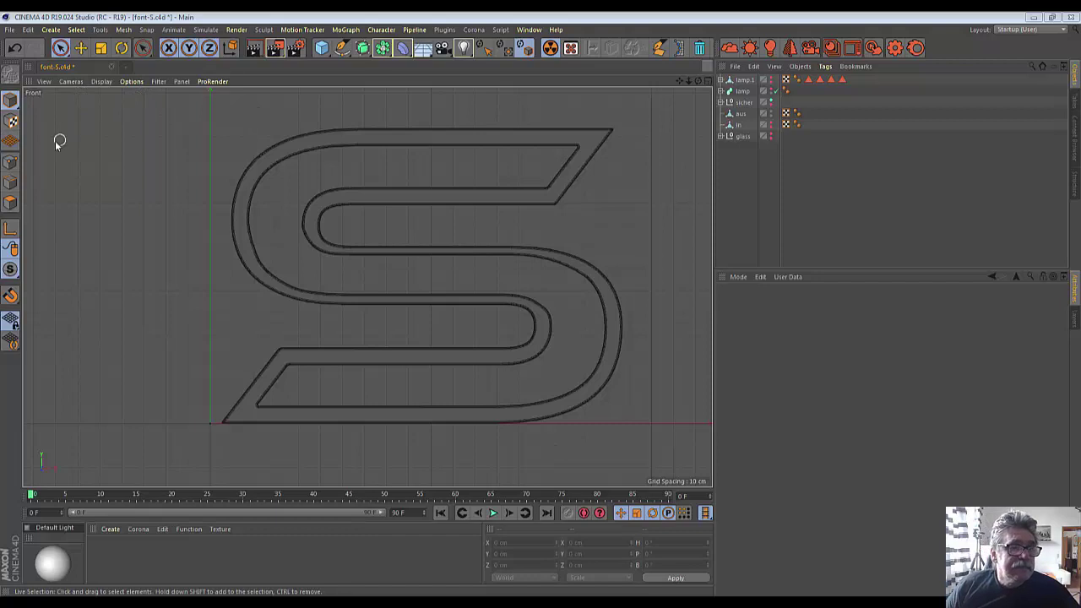
- Pick the Pen spline tool and discard a trial spline started on the S's top edge
click(342, 49)
click(378, 64)
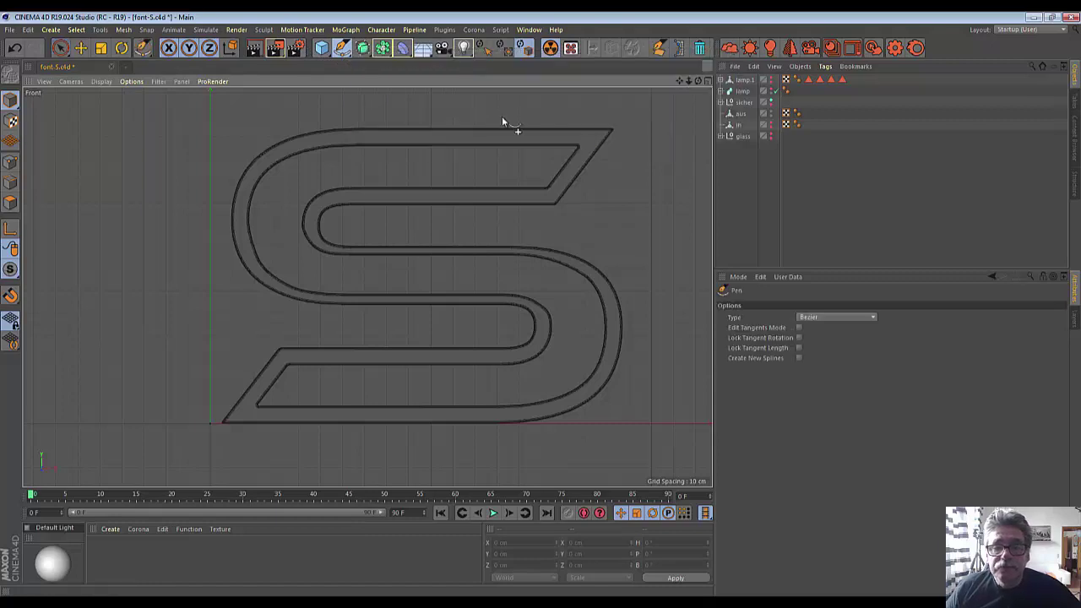
click(591, 136)
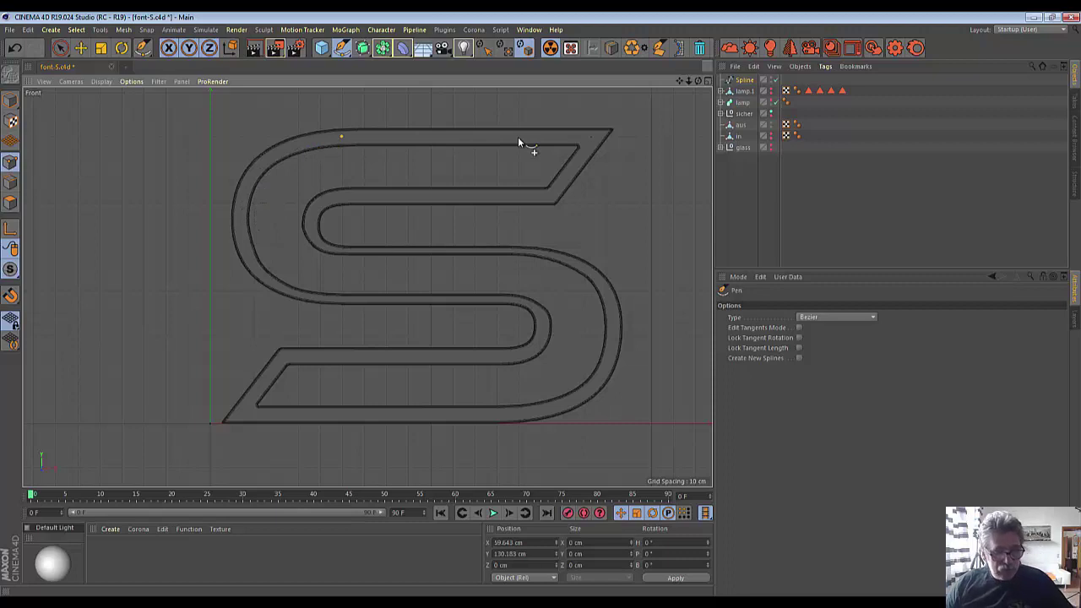
key(Escape)
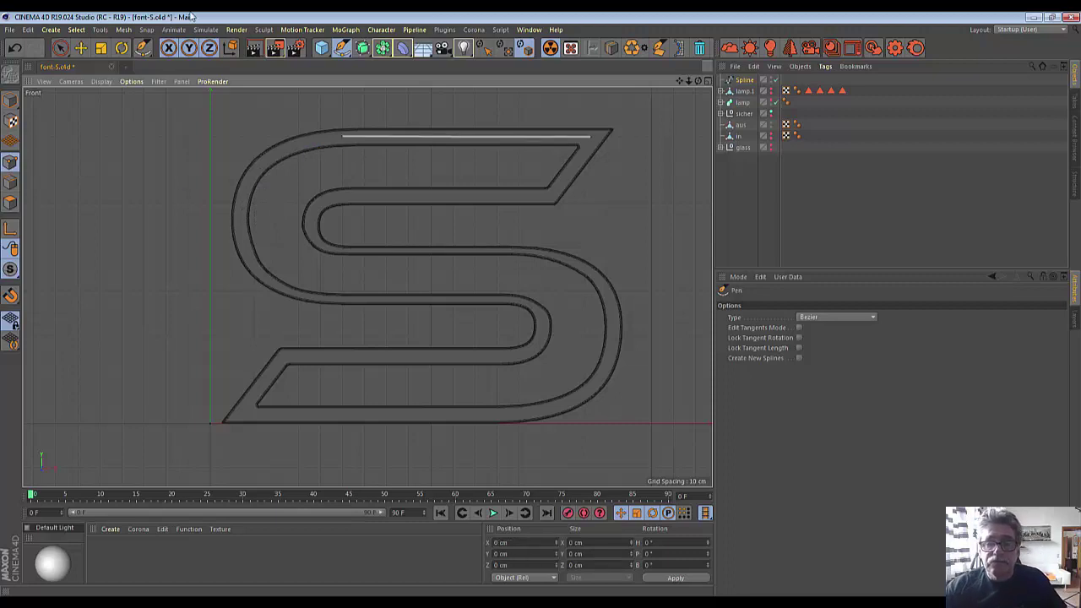
click(608, 164)
key(Escape)
key(Delete)
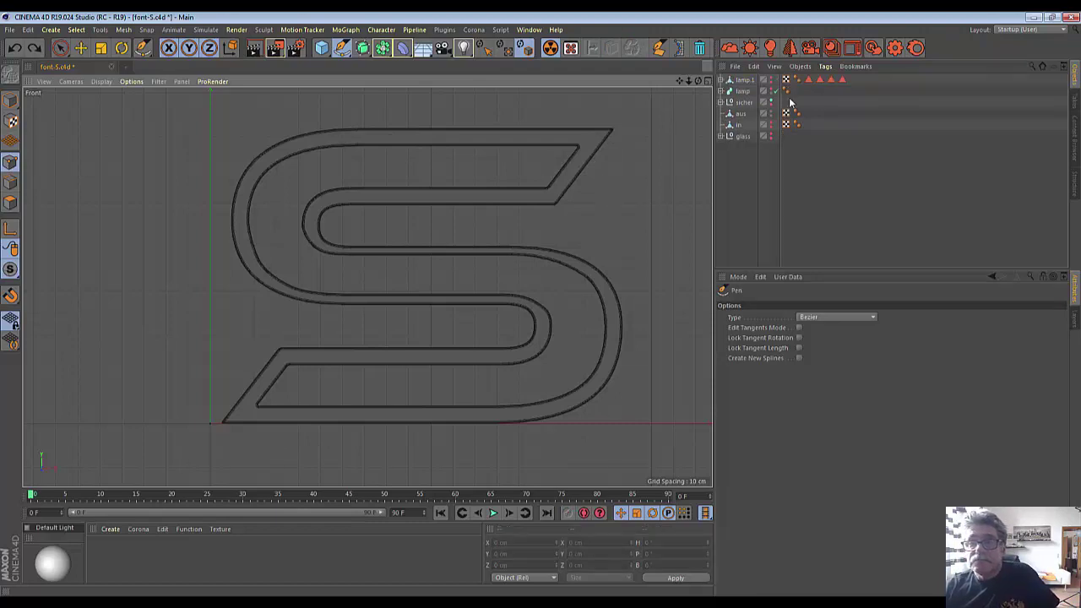
- Unhide lamp.1, sicher, in and glass in the viewport and switch to four views
click(743, 80)
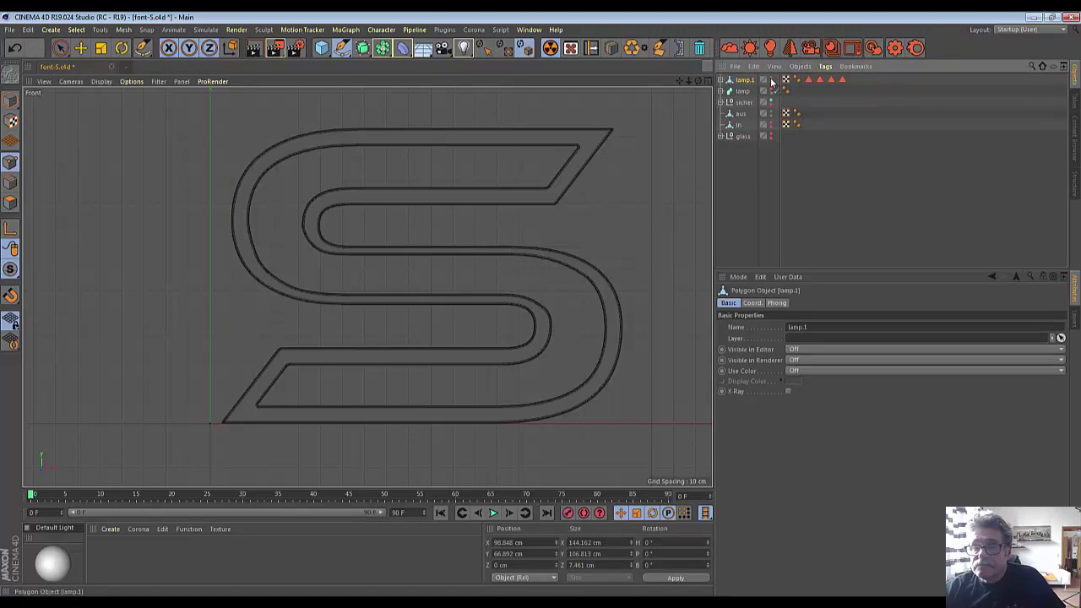
click(770, 81)
click(770, 101)
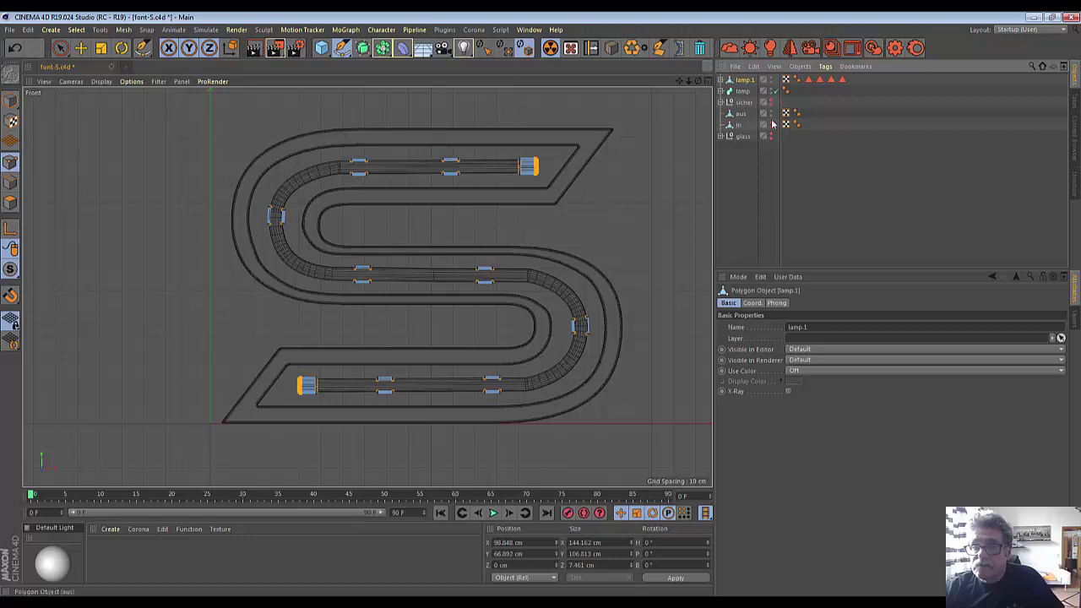
click(770, 124)
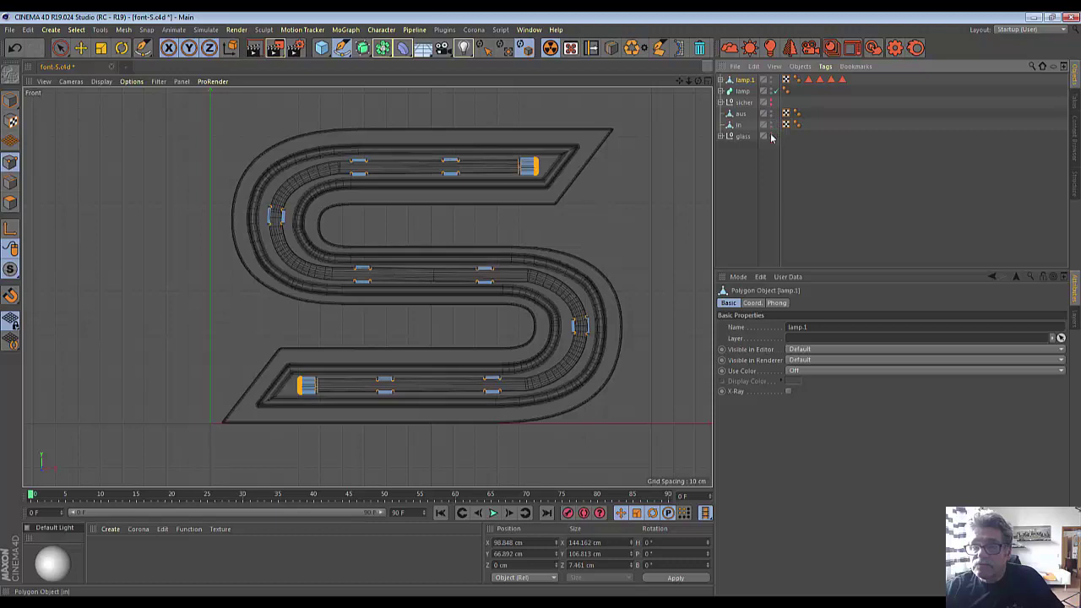
click(770, 136)
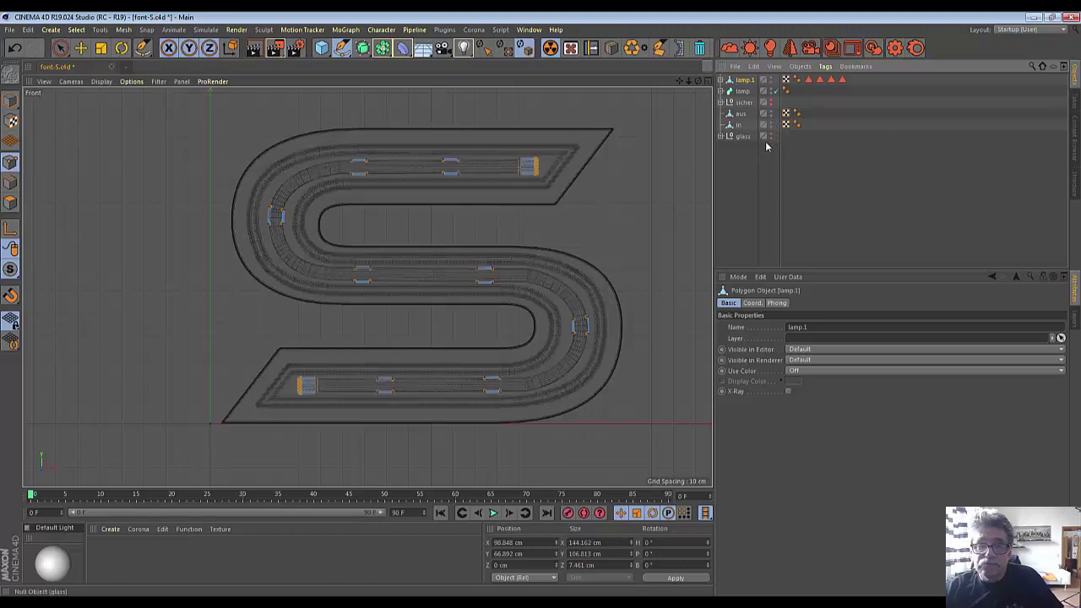
click(708, 81)
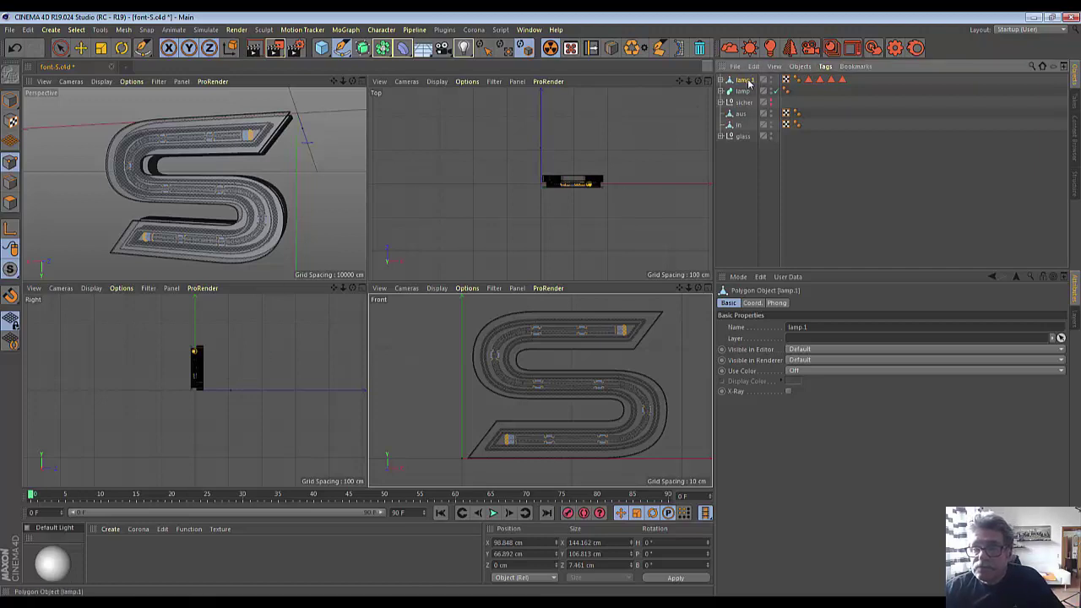
- Move lamp.1 below lamp in the hierarchy, then select lamp, lamp.1, aus, in and glass
drag(746, 112, 744, 96)
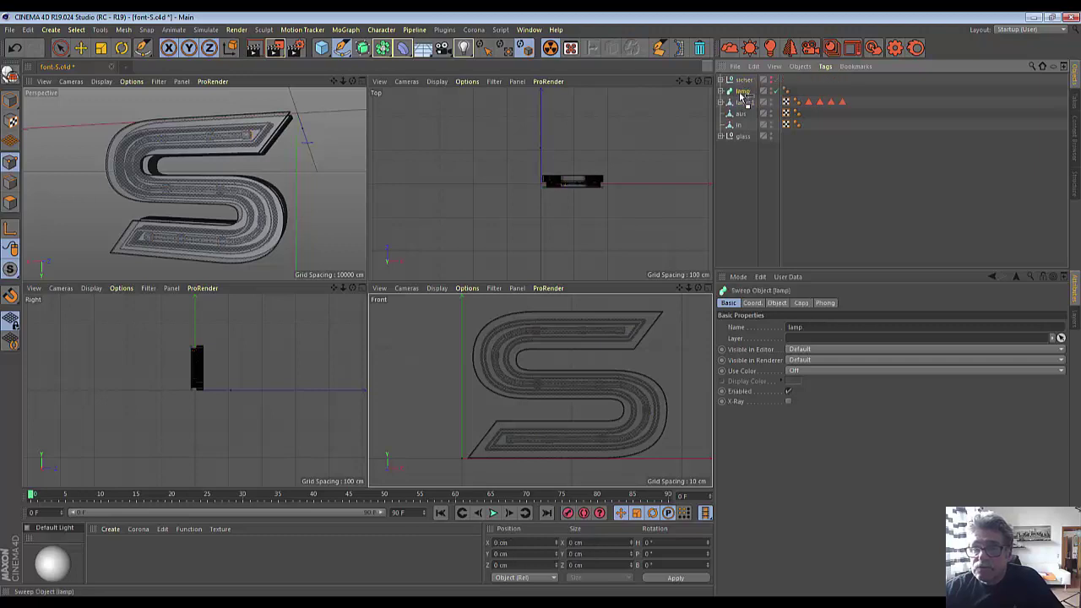
shift+click(741, 138)
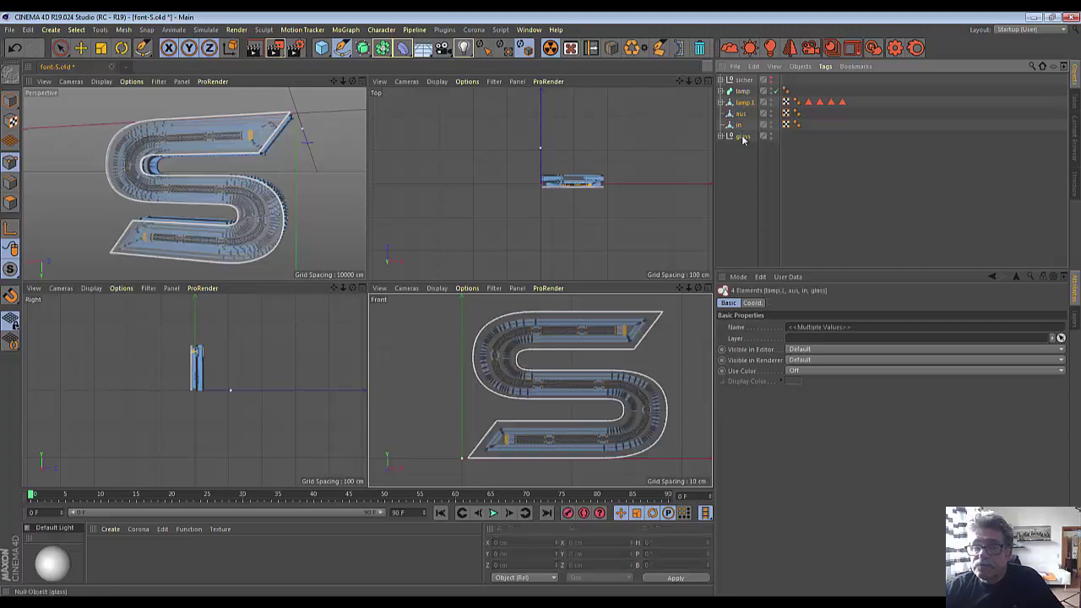
shift+click(744, 91)
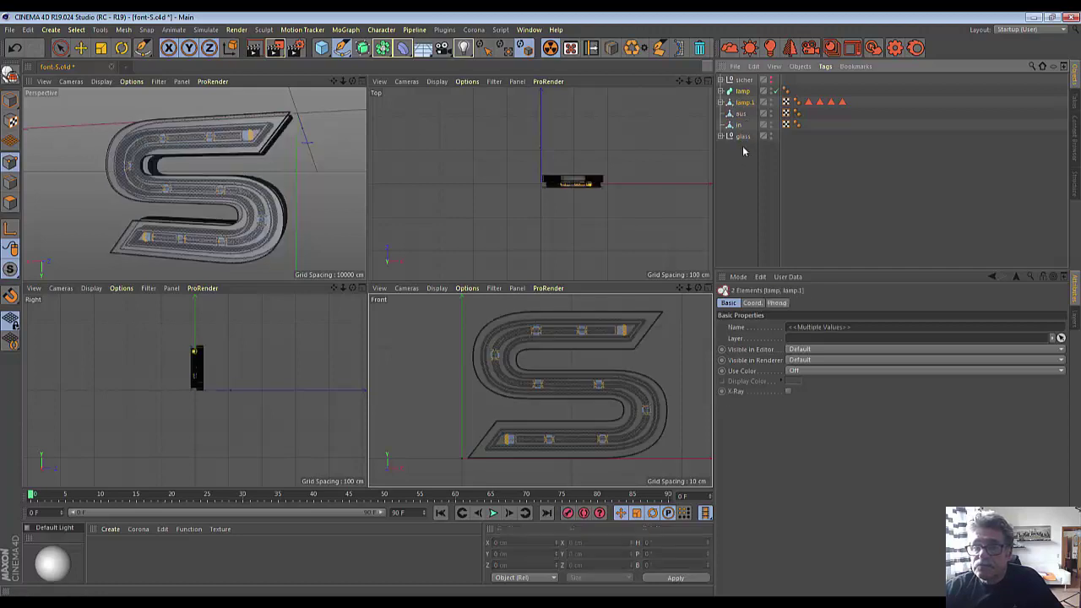
shift+click(743, 137)
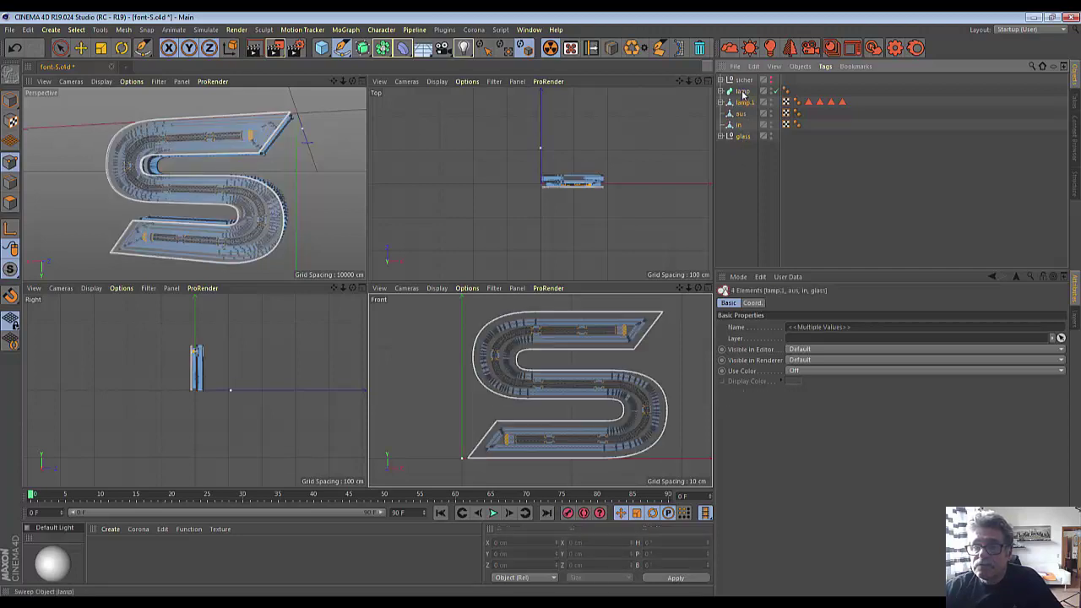
click(743, 101)
shift+click(743, 114)
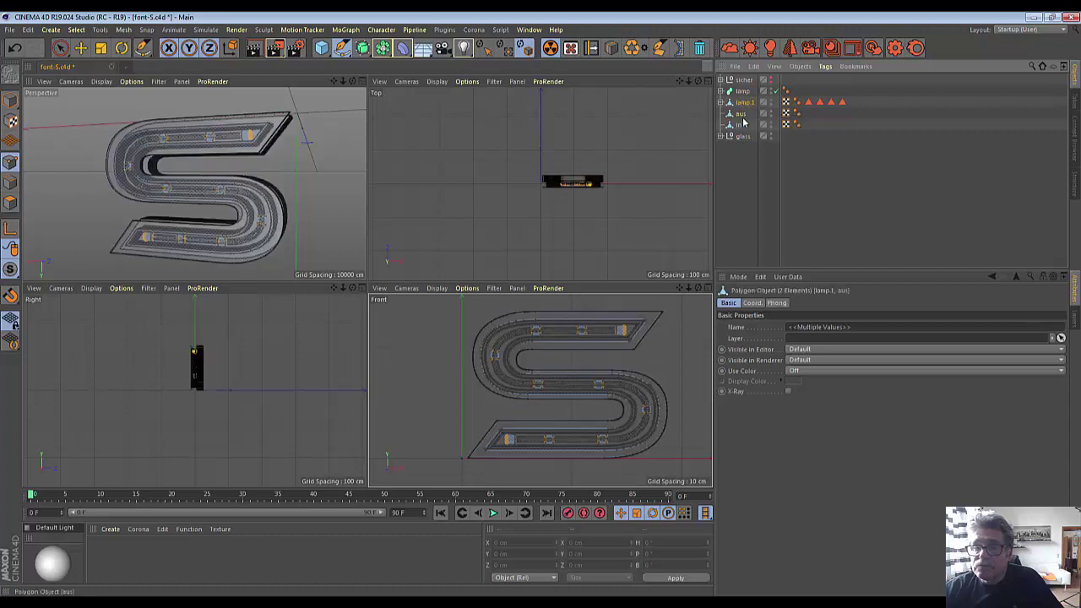
click(743, 135)
click(743, 91)
shift+click(745, 103)
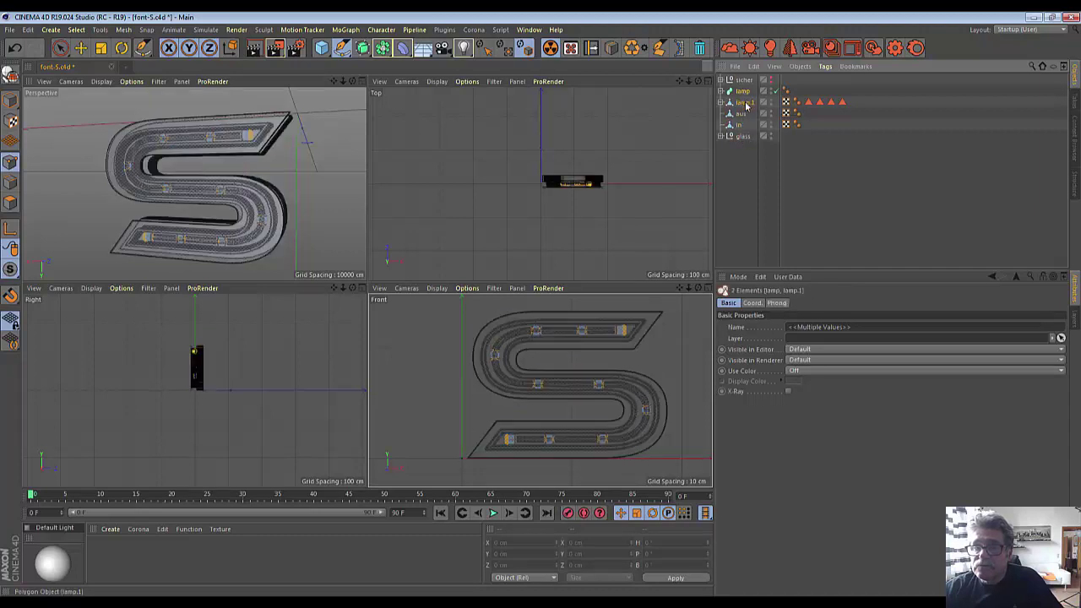
shift+click(738, 115)
click(741, 136)
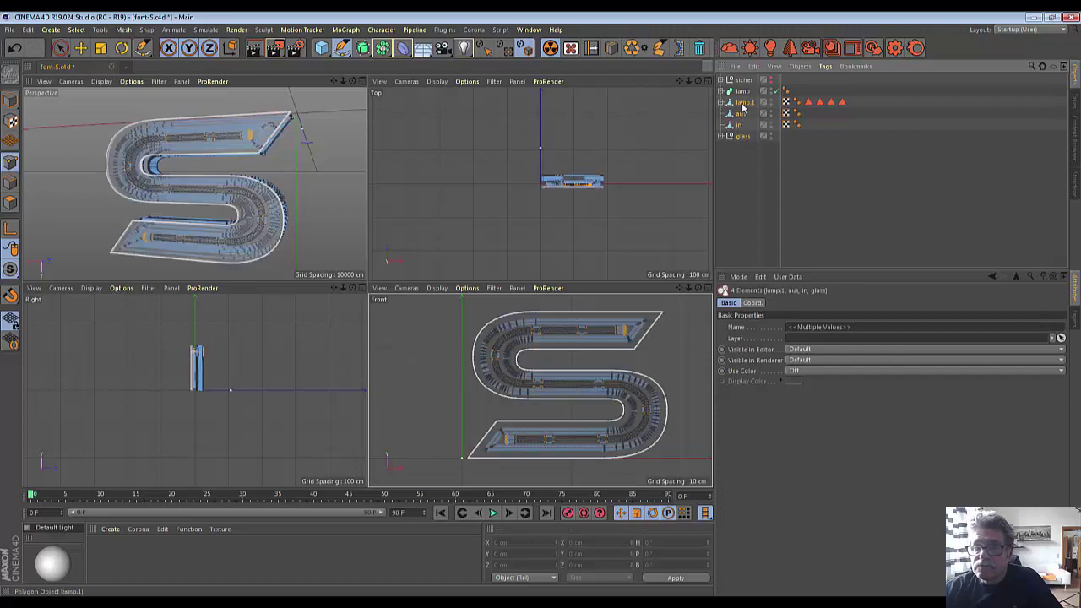
click(743, 91)
shift+click(744, 102)
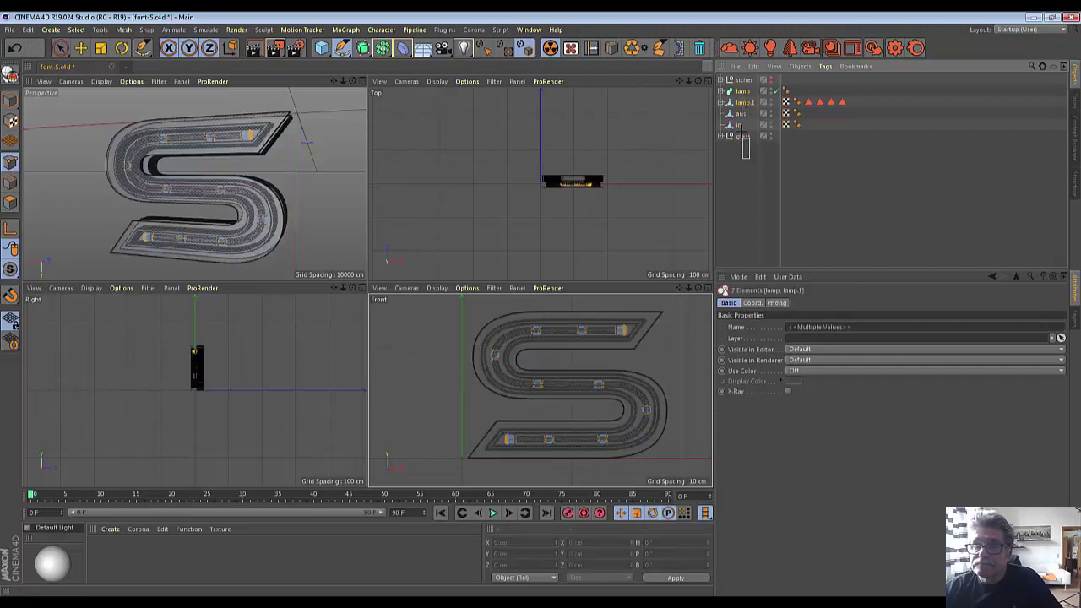
shift+click(743, 136)
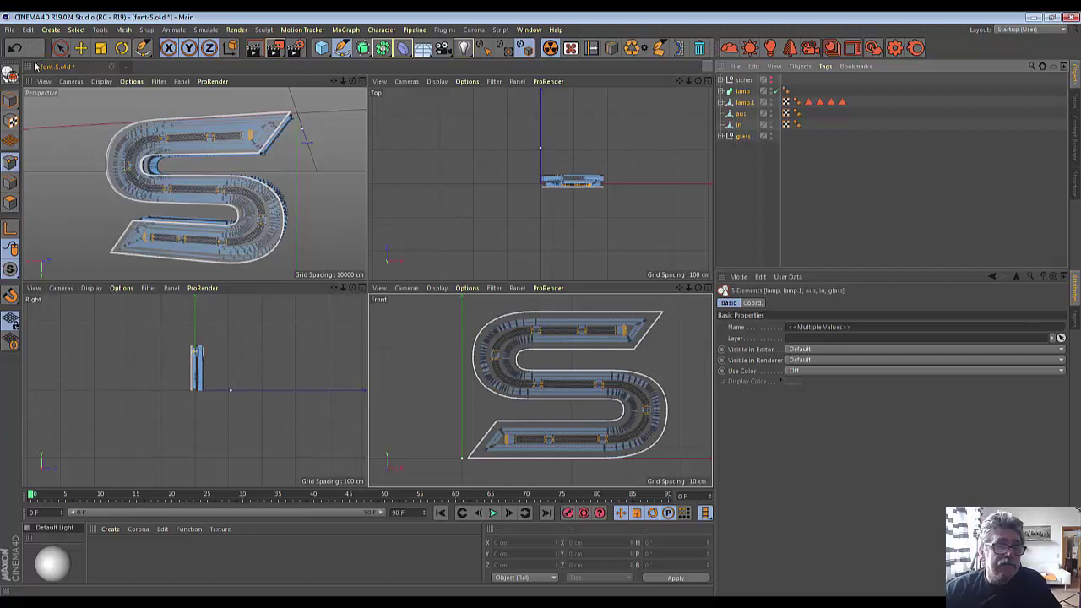
- Test-slide the selected objects with Live Selection, undo the move, and deselect everything
click(60, 47)
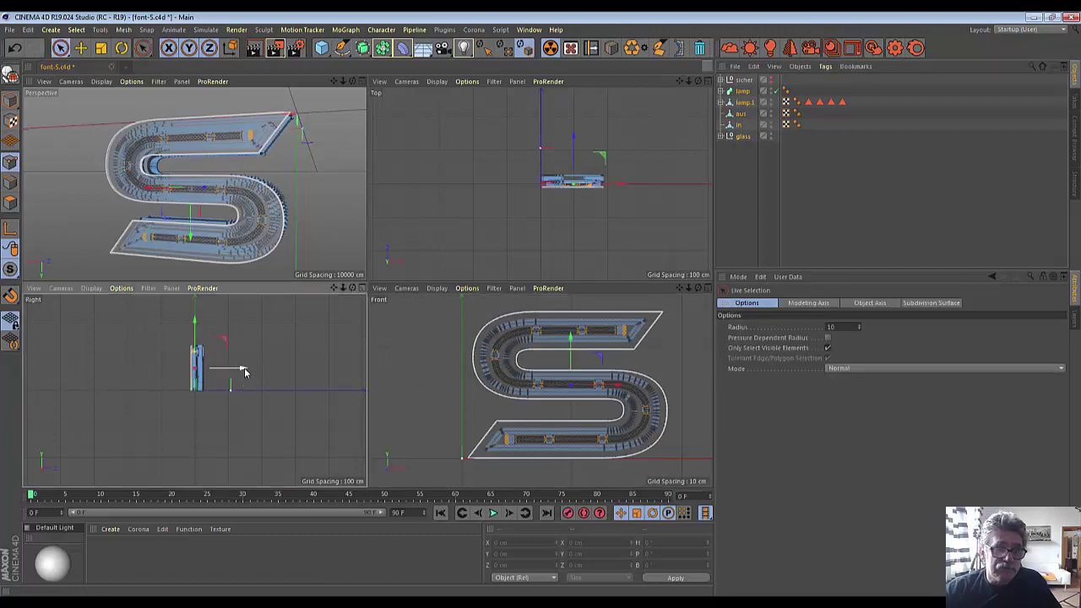
drag(244, 372, 275, 372)
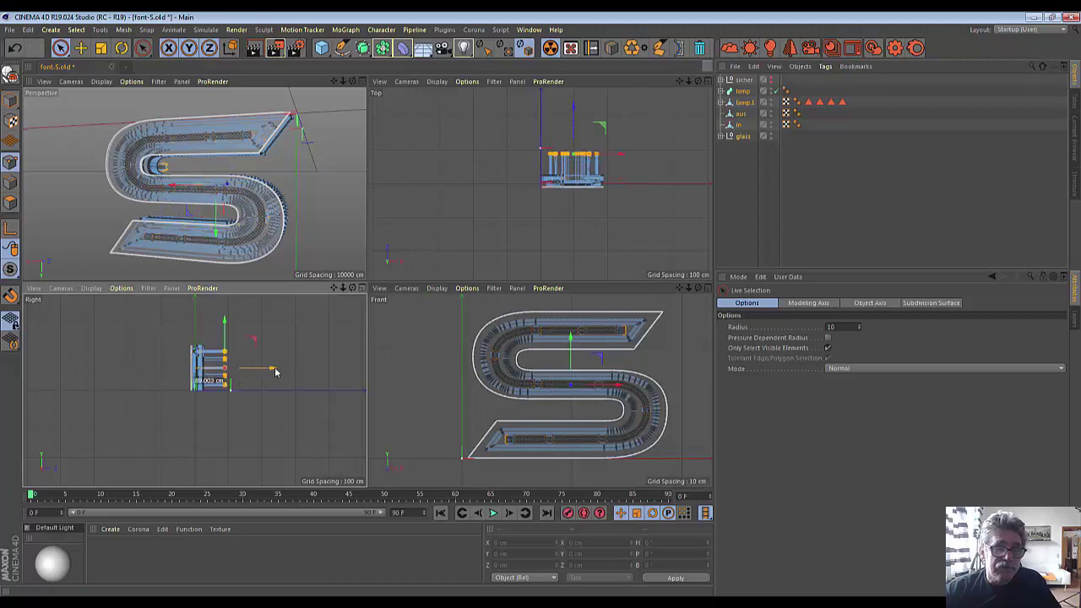
key(ctrl+z)
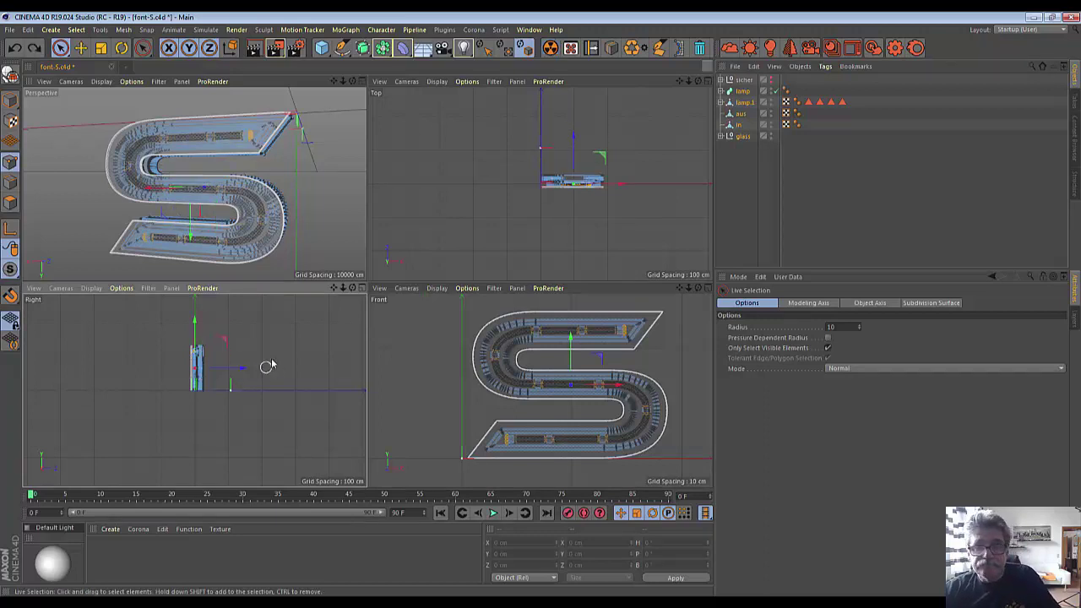
click(721, 198)
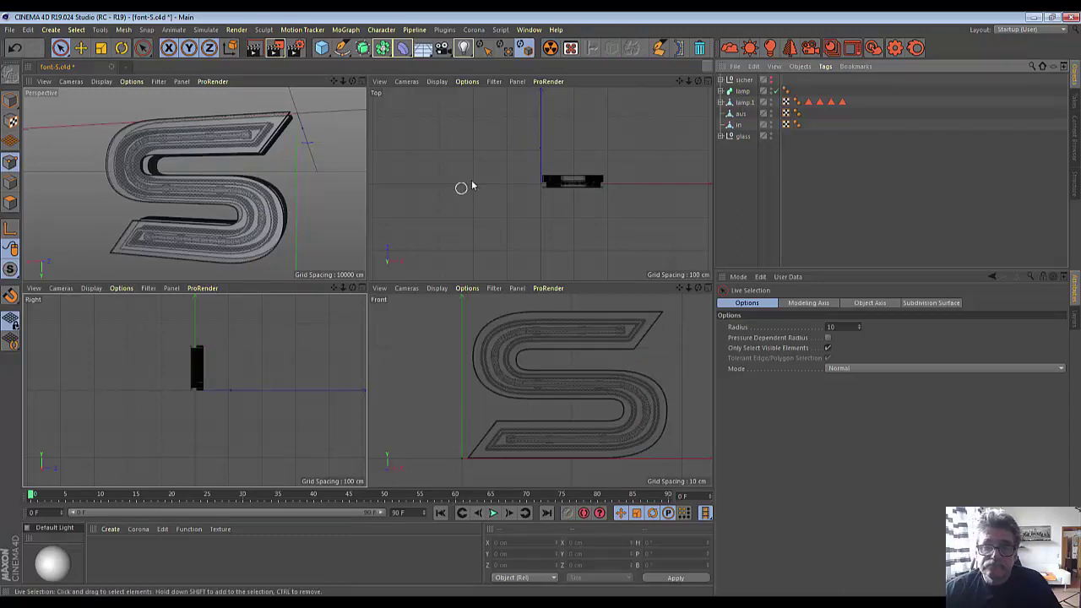
- Select lamp, lamp.1, aus, in and glass and raise them along Z to 75.052 cm
click(60, 48)
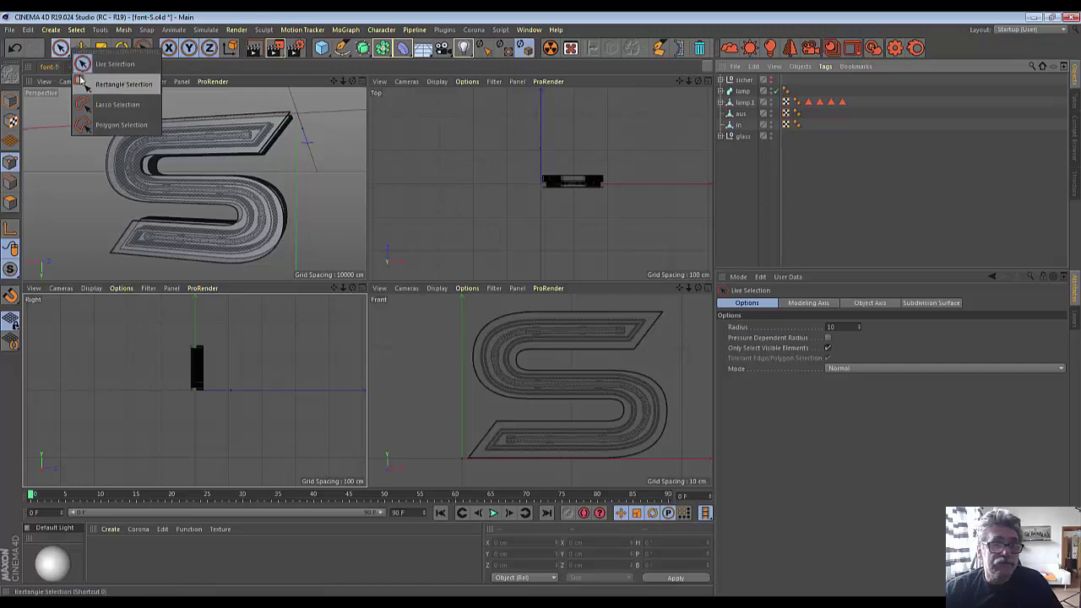
click(85, 84)
drag(476, 135, 684, 267)
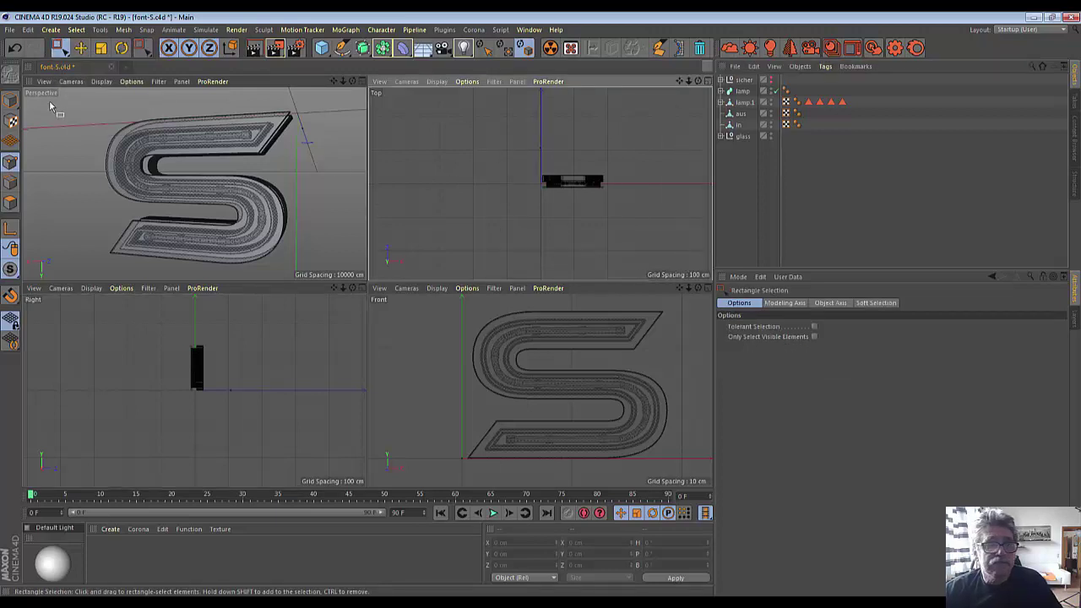
click(10, 100)
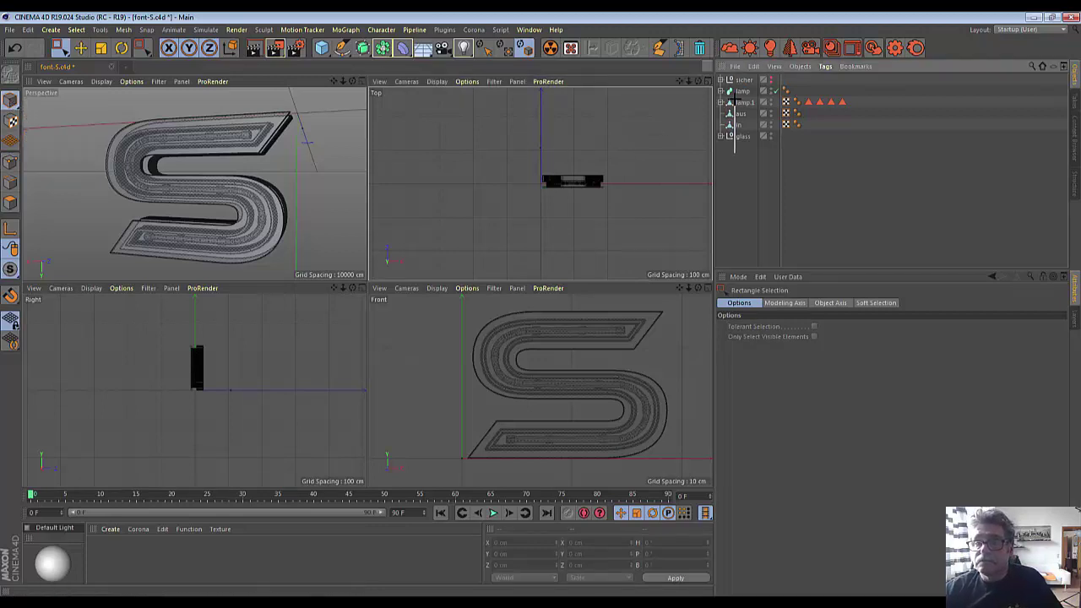
drag(740, 90, 743, 136)
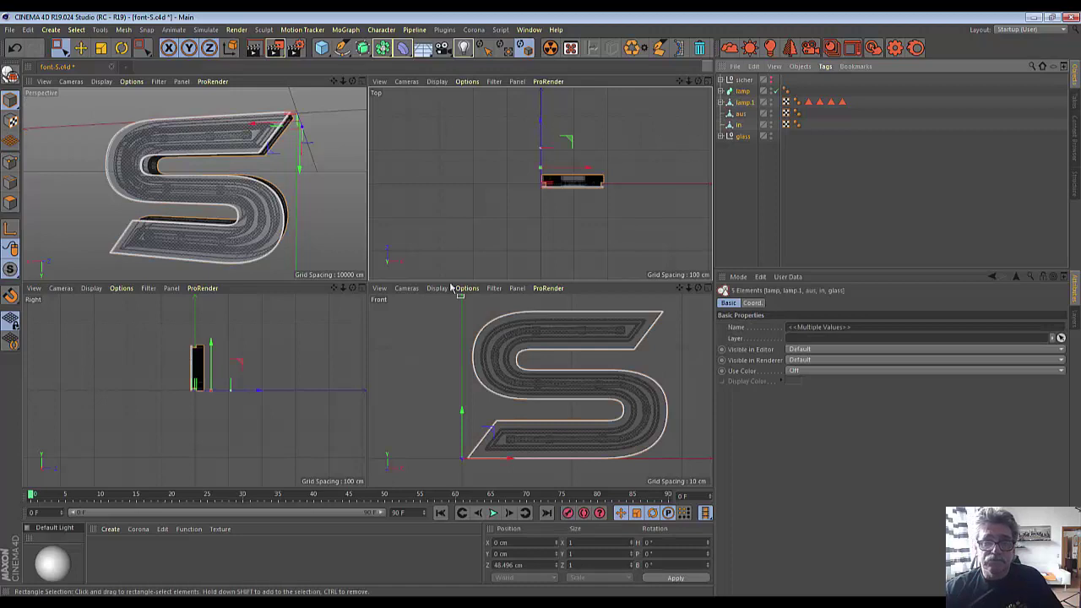
drag(264, 395, 270, 396)
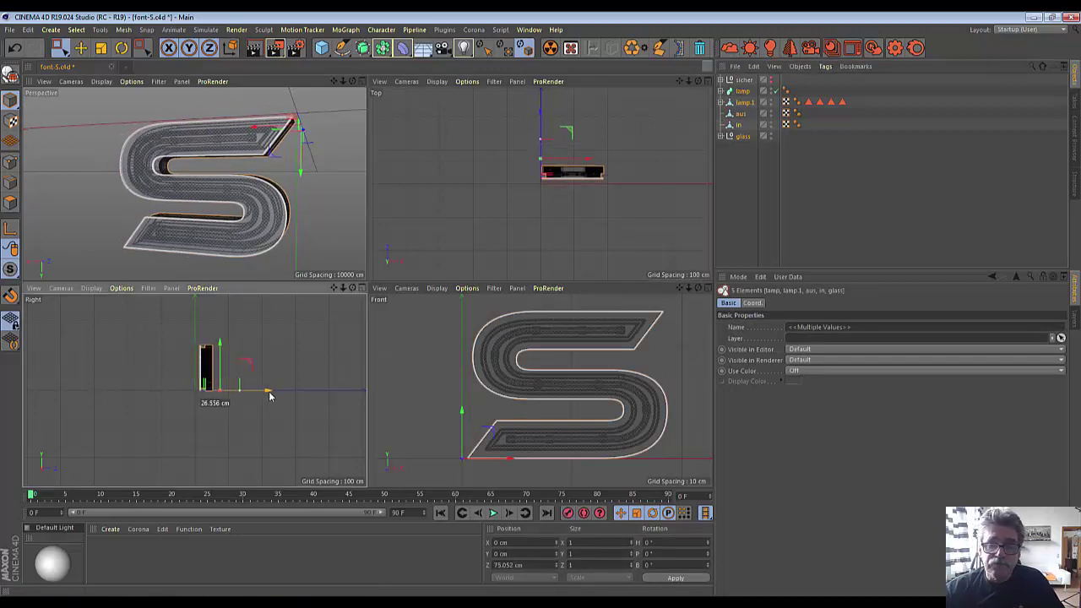
- Maximize the Front view and zoom in on the S
click(708, 289)
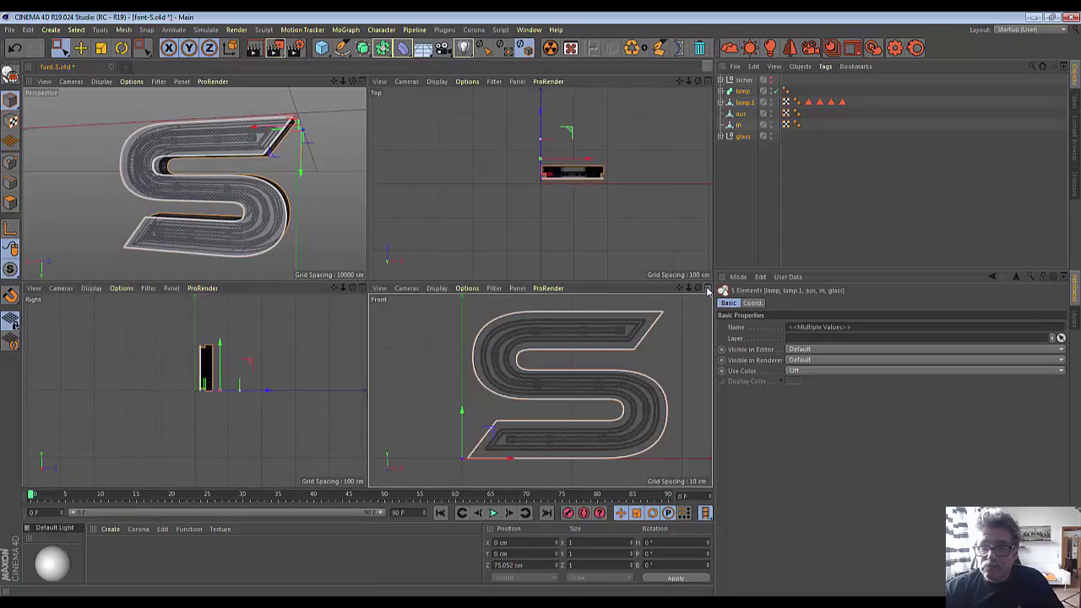
click(707, 289)
scroll(664, 288, up, 2)
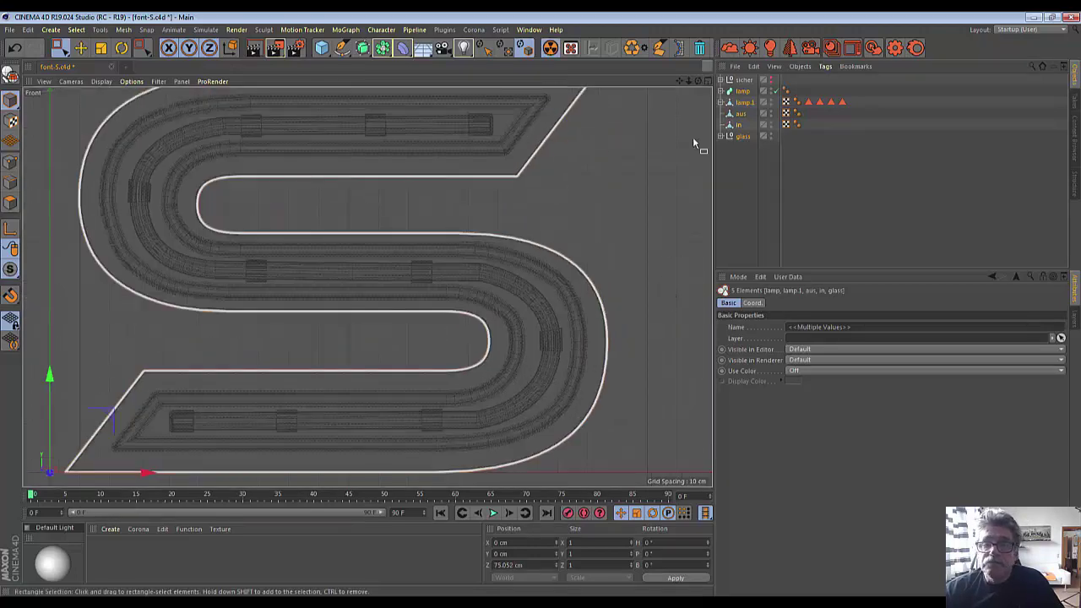
- Start a pen spline at the S's top-right corner and trace the top edge, left side and lower edge
drag(680, 81, 722, 450)
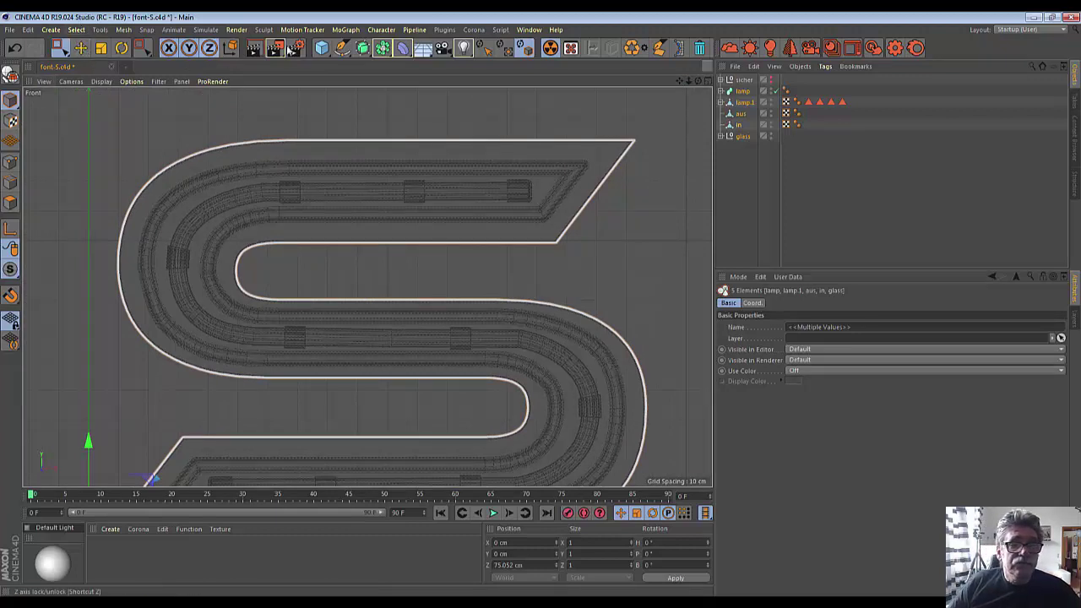
click(342, 48)
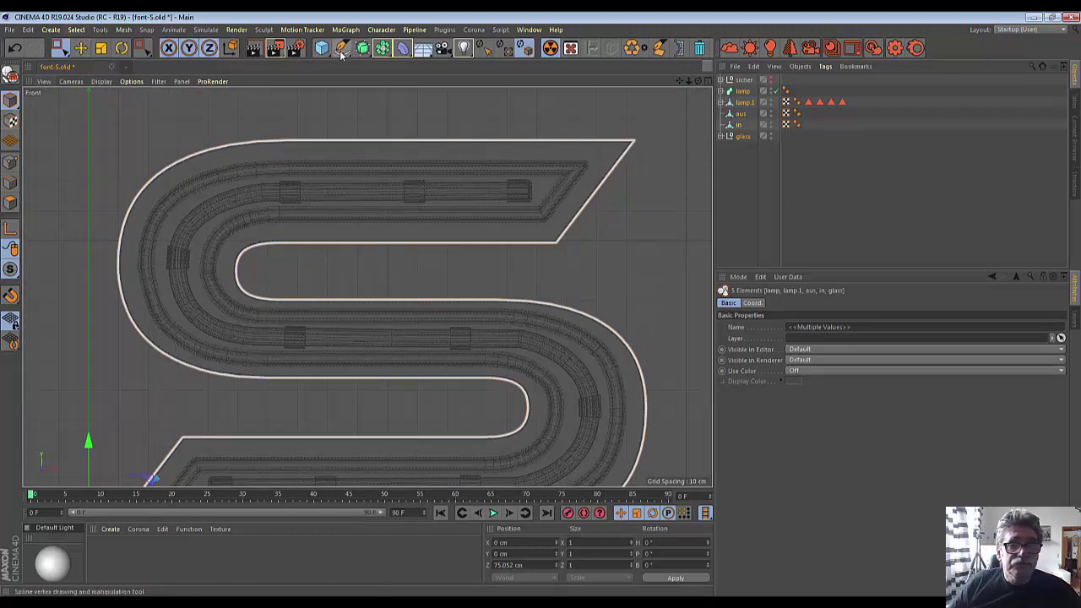
click(608, 150)
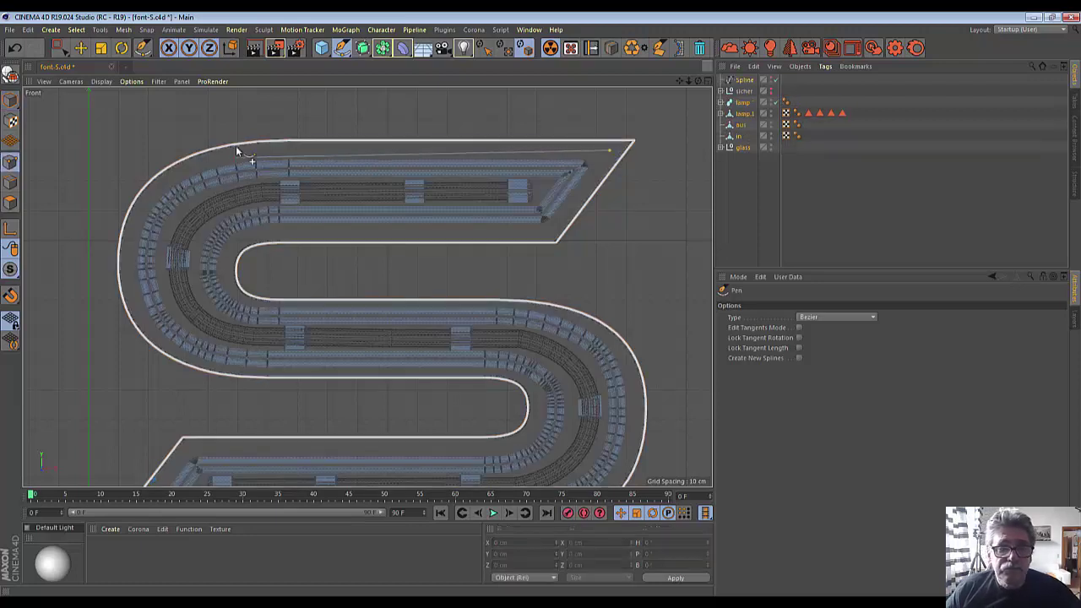
click(259, 151)
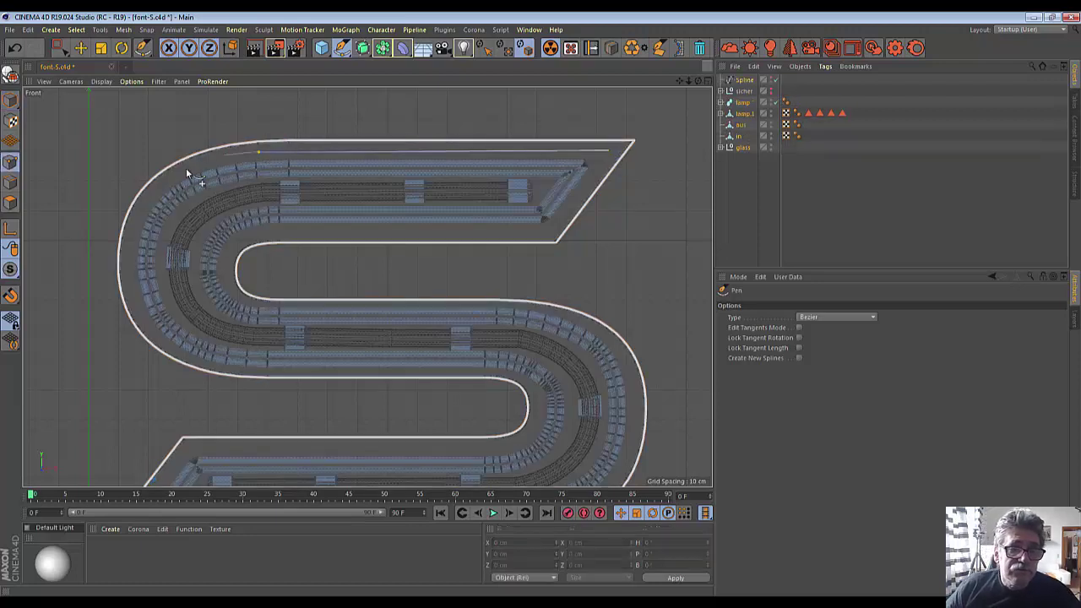
drag(156, 191, 136, 220)
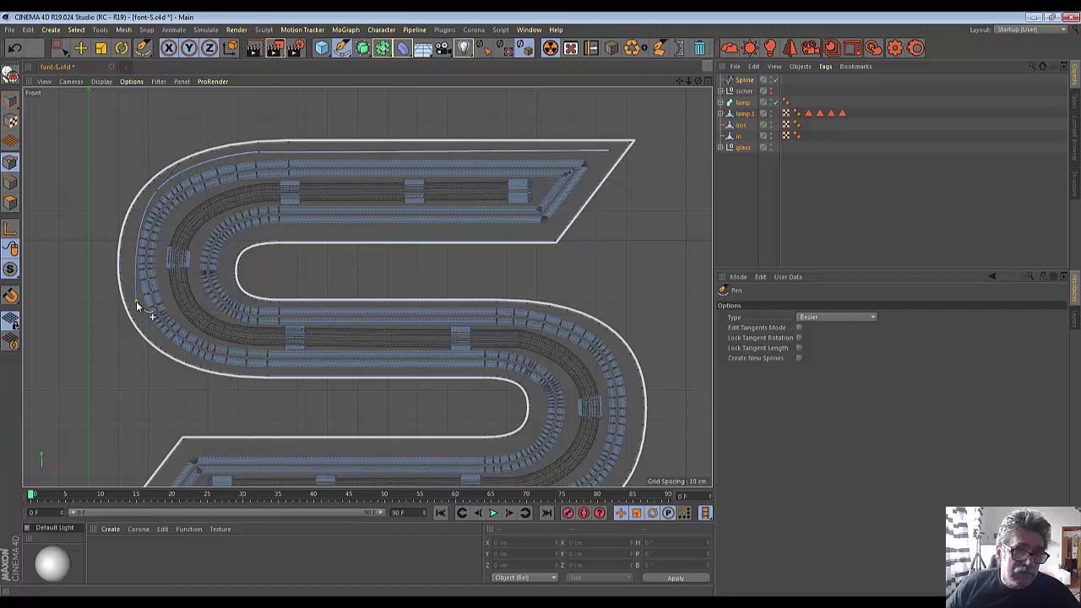
drag(137, 306, 149, 336)
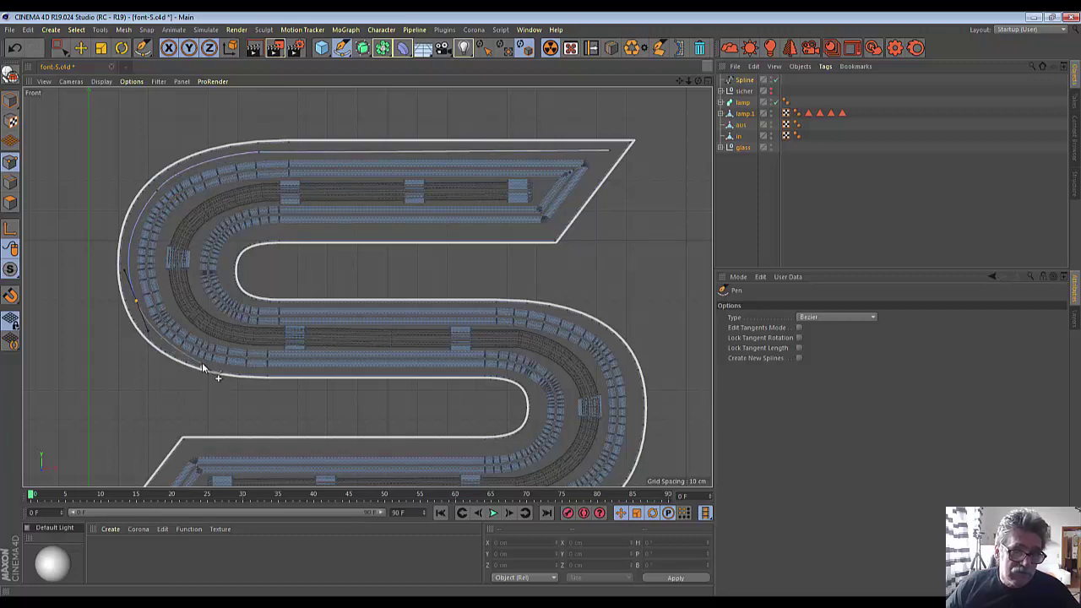
drag(203, 364, 220, 368)
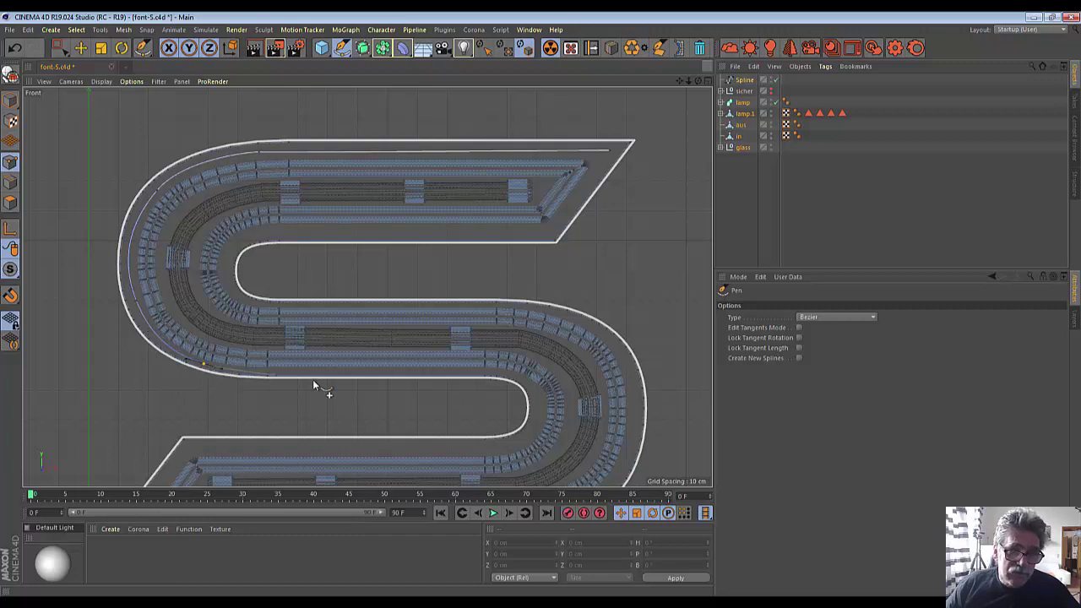
drag(377, 372, 407, 372)
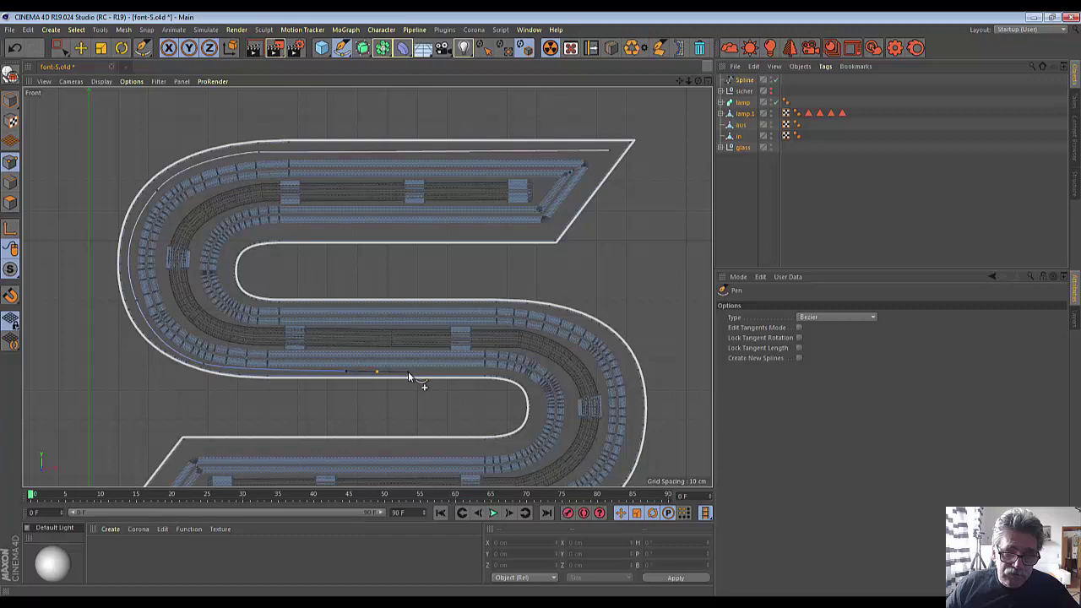
click(512, 375)
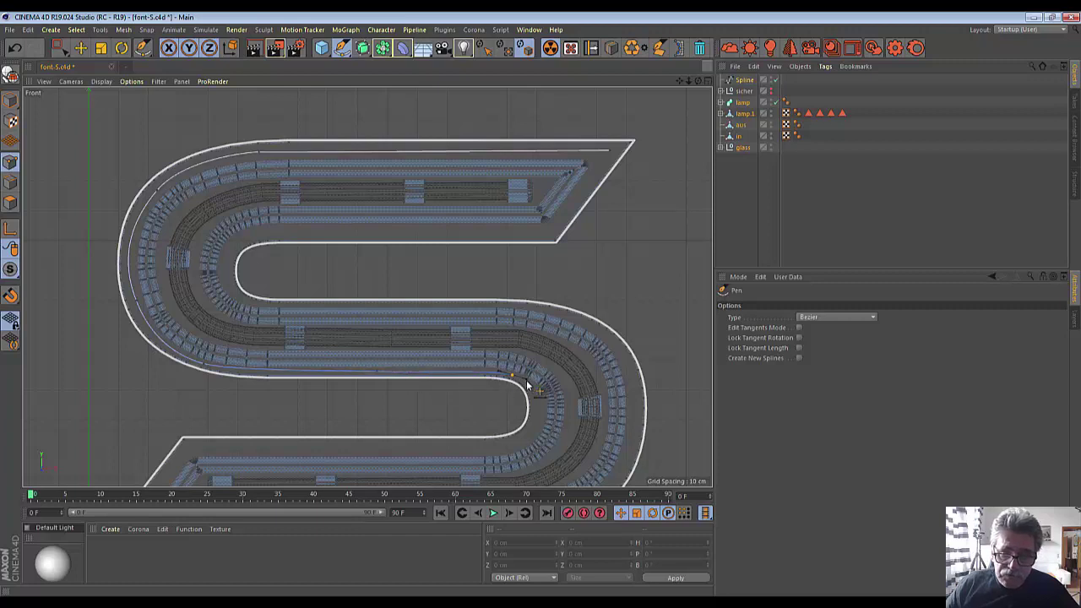
mouse_move(537, 413)
mouse_down()
mouse_move(538, 426)
mouse_move(472, 457)
mouse_up()
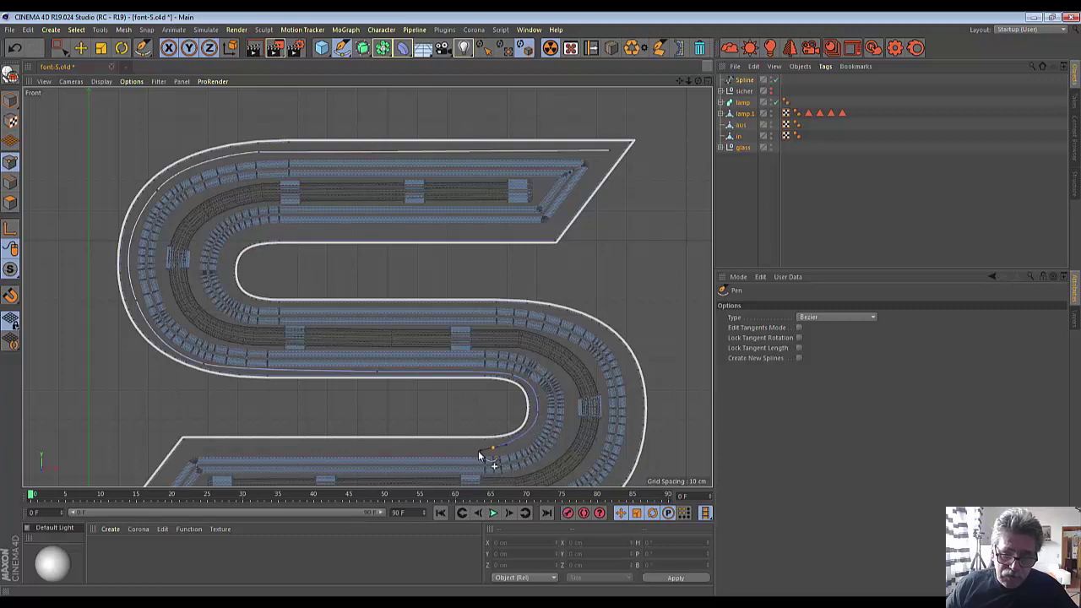
click(191, 453)
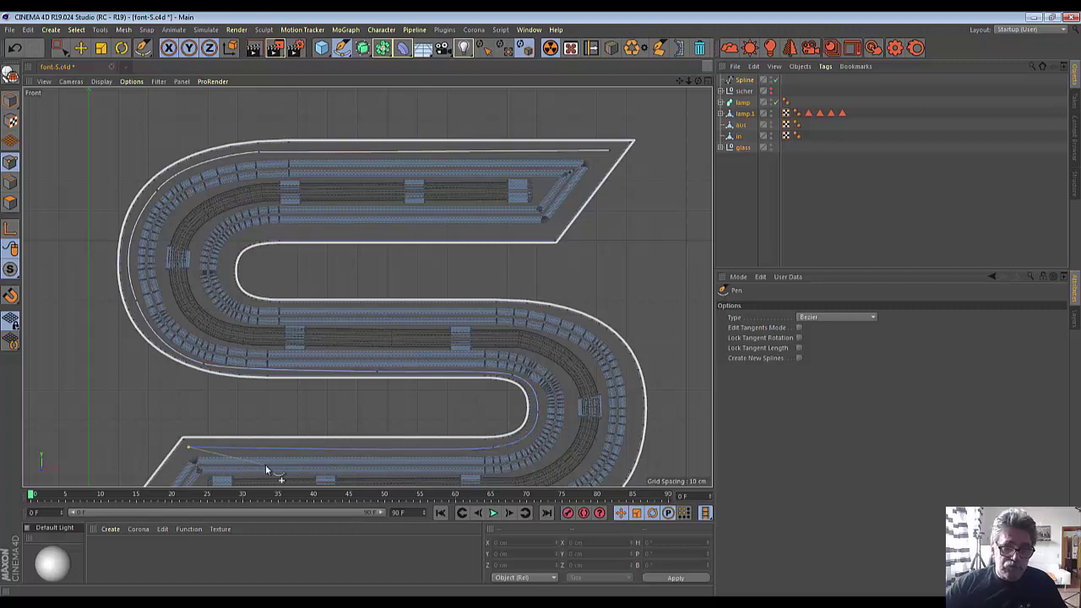
- Continue the spline through the lower-left corner and up around the rounded right end
alt+middle_drag(265, 328, 363, 144)
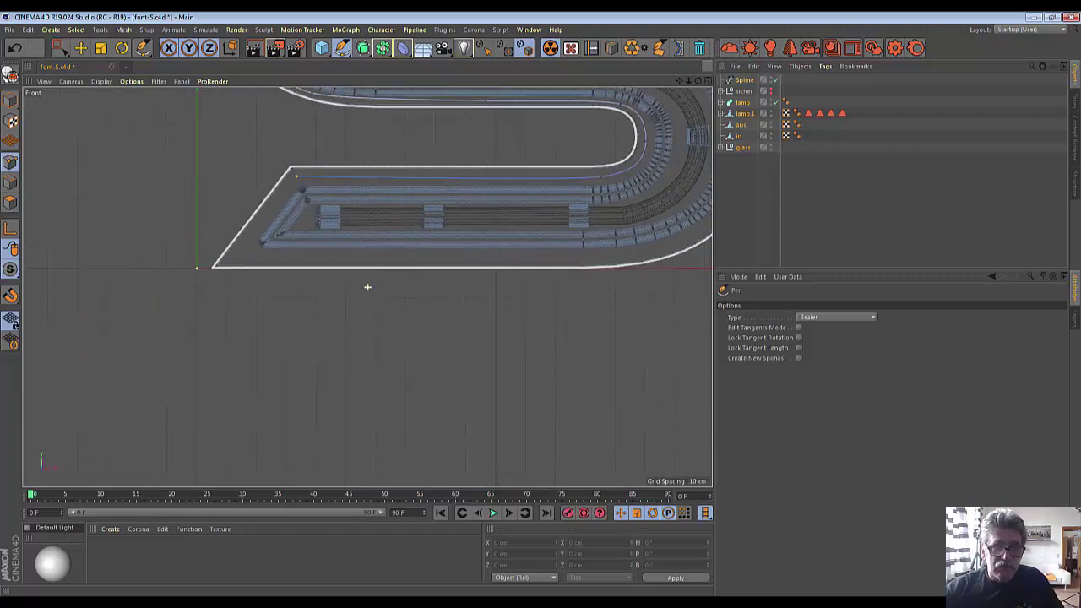
scroll(188, 391, up, 2)
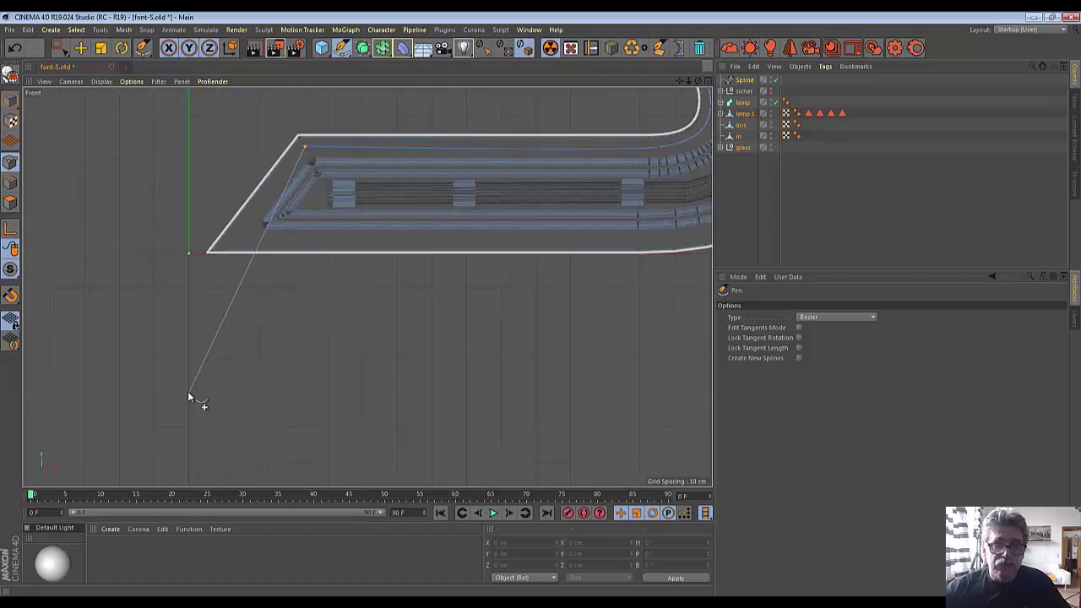
click(233, 245)
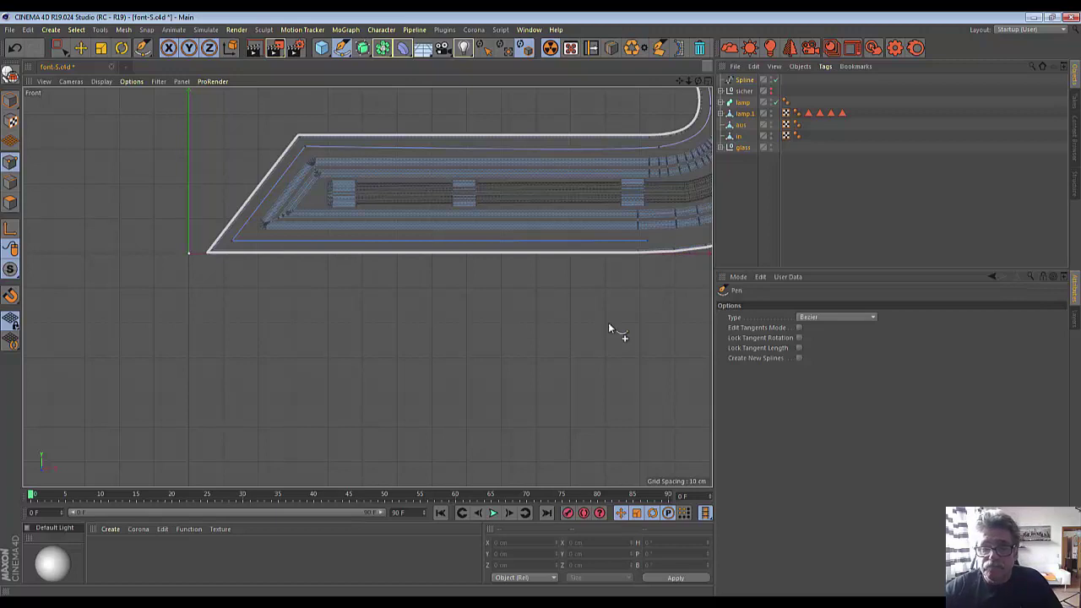
mouse_move(608, 331)
alt+middle_down()
mouse_move(251, 366)
mouse_move(172, 399)
alt+middle_up()
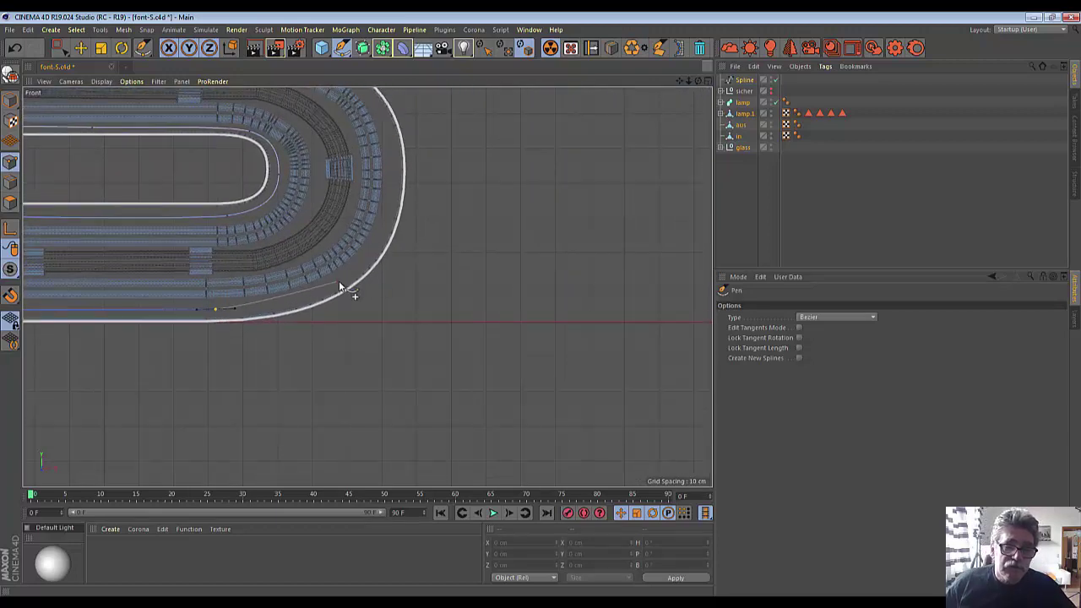
drag(340, 281, 365, 268)
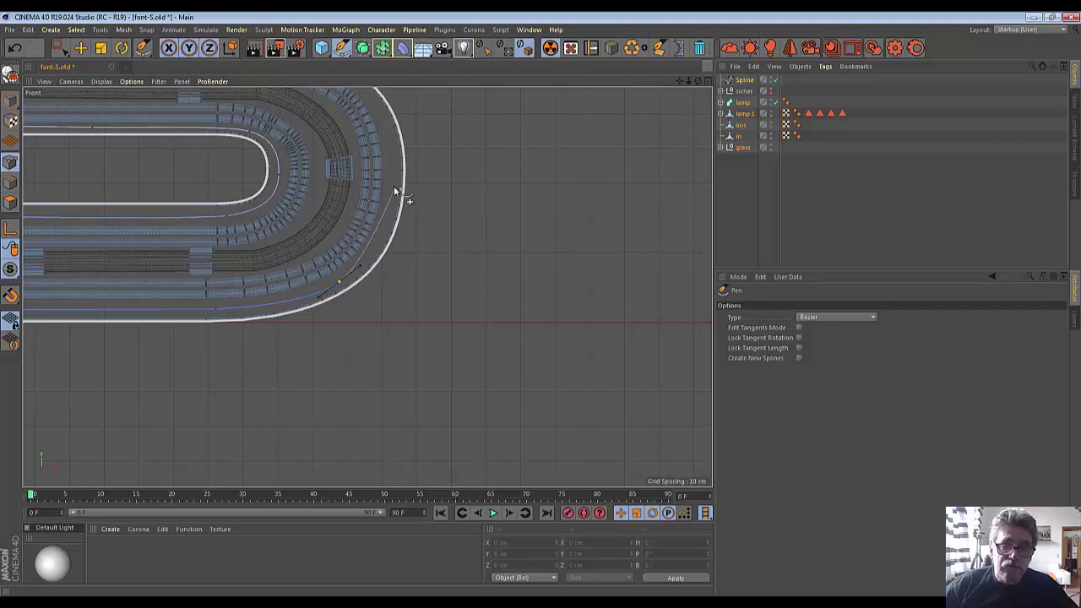
drag(393, 188, 393, 160)
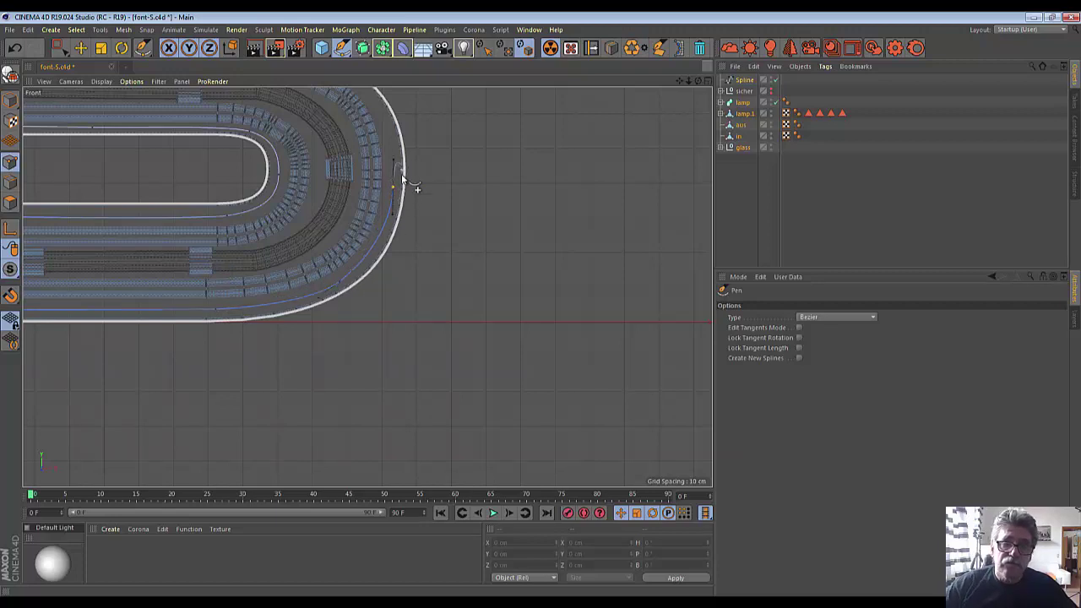
scroll(397, 186, down, 2)
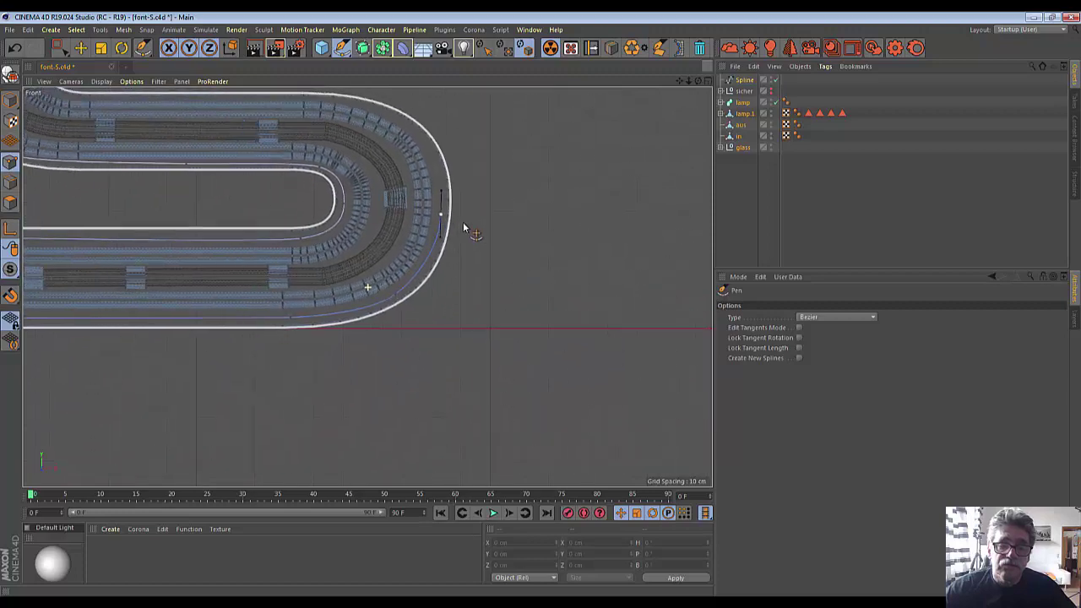
scroll(466, 229, down, 2)
scroll(502, 245, down, 2)
alt+middle_drag(521, 283, 500, 209)
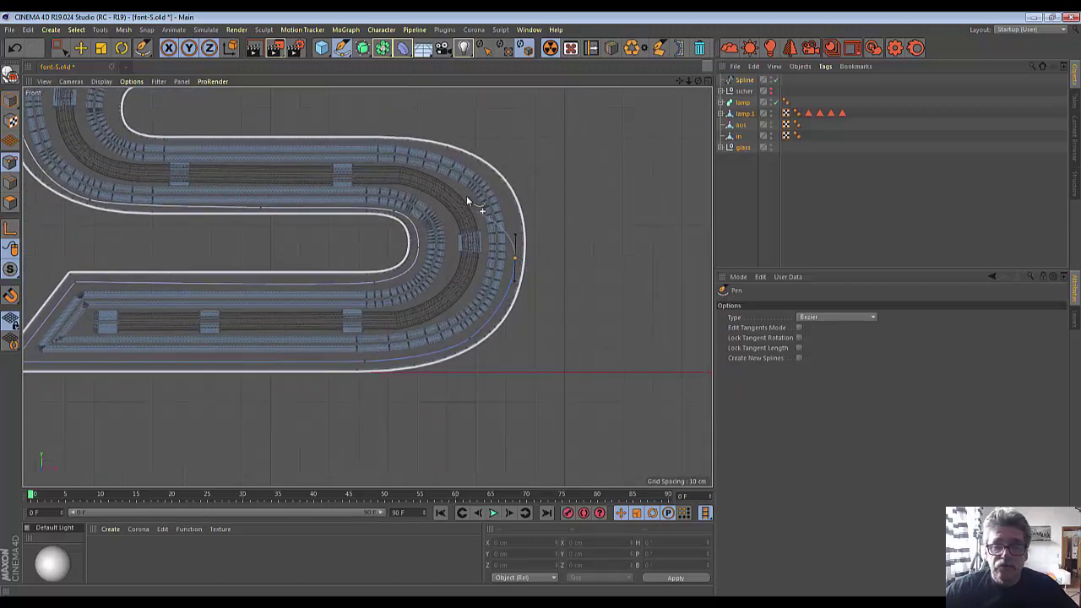
click(493, 179)
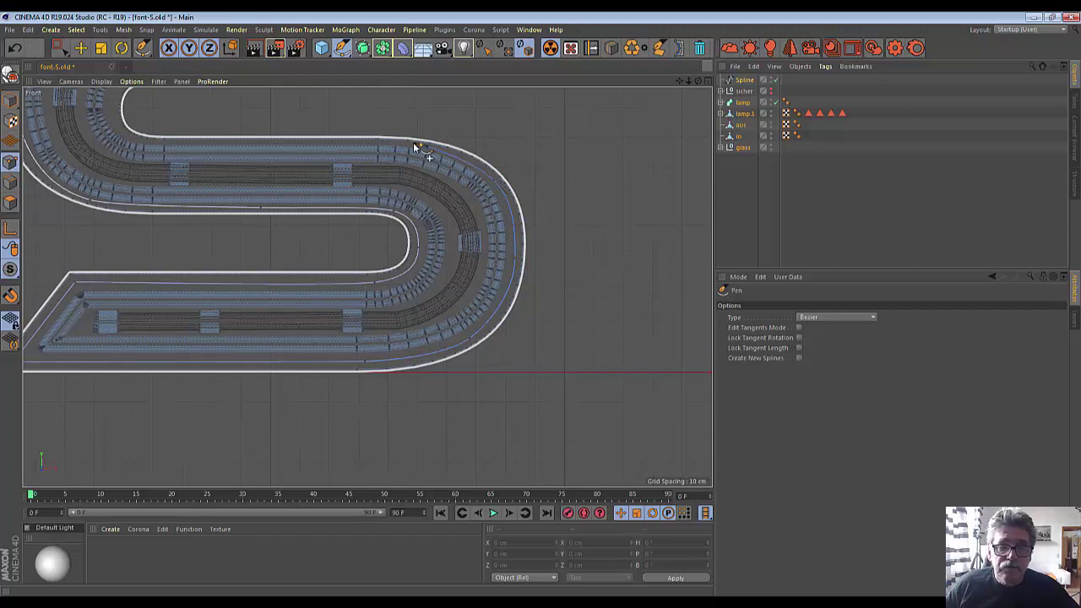
- Add points along the top edge and close the spline at the diagonal's top corner
click(235, 144)
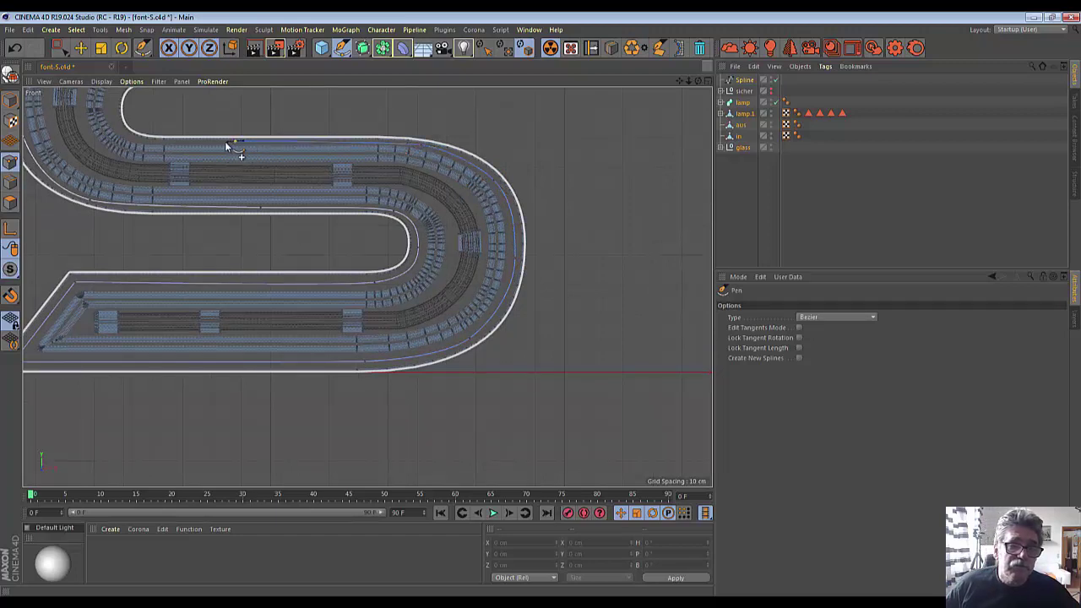
click(134, 143)
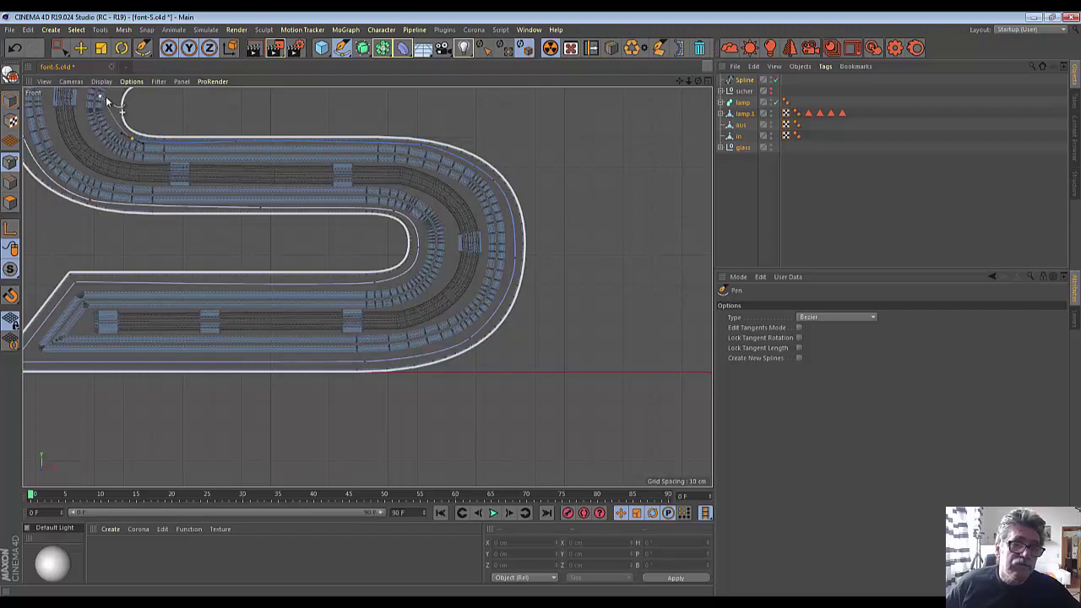
click(112, 103)
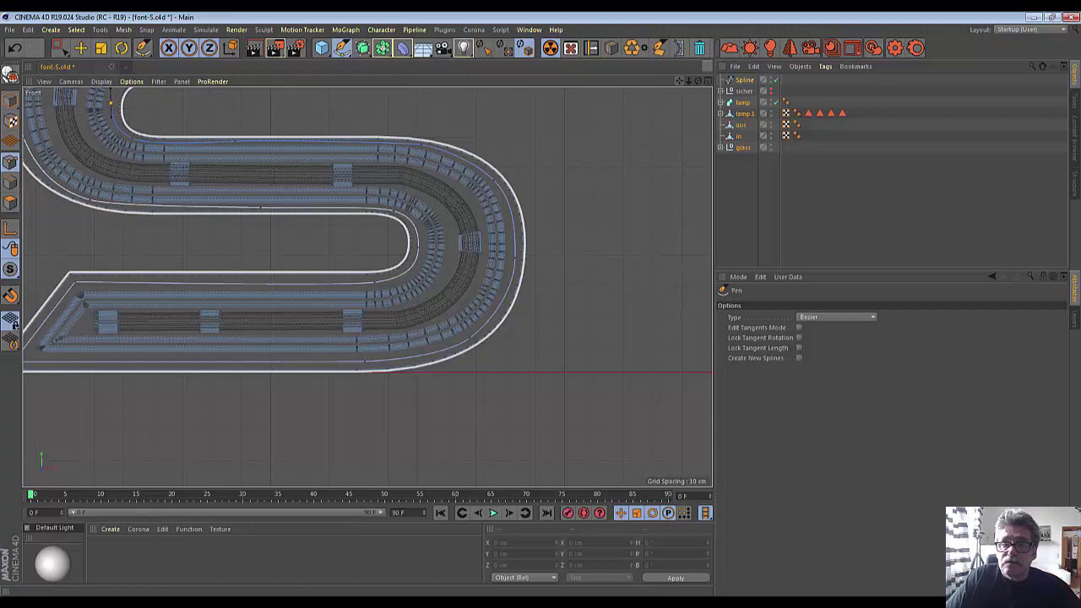
drag(680, 80, 366, 284)
key(h)
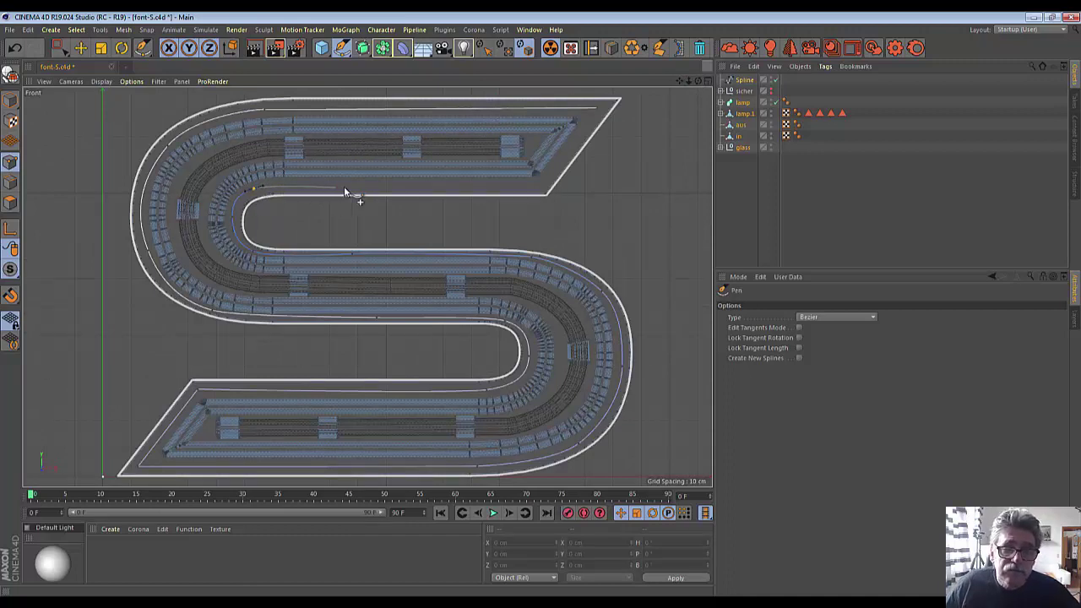
click(539, 185)
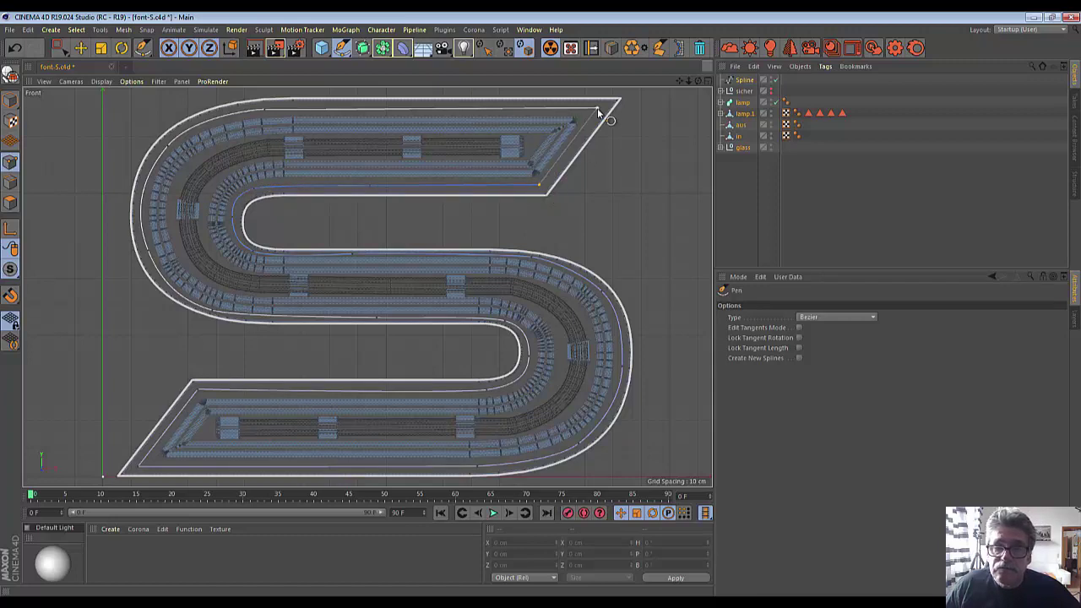
click(597, 112)
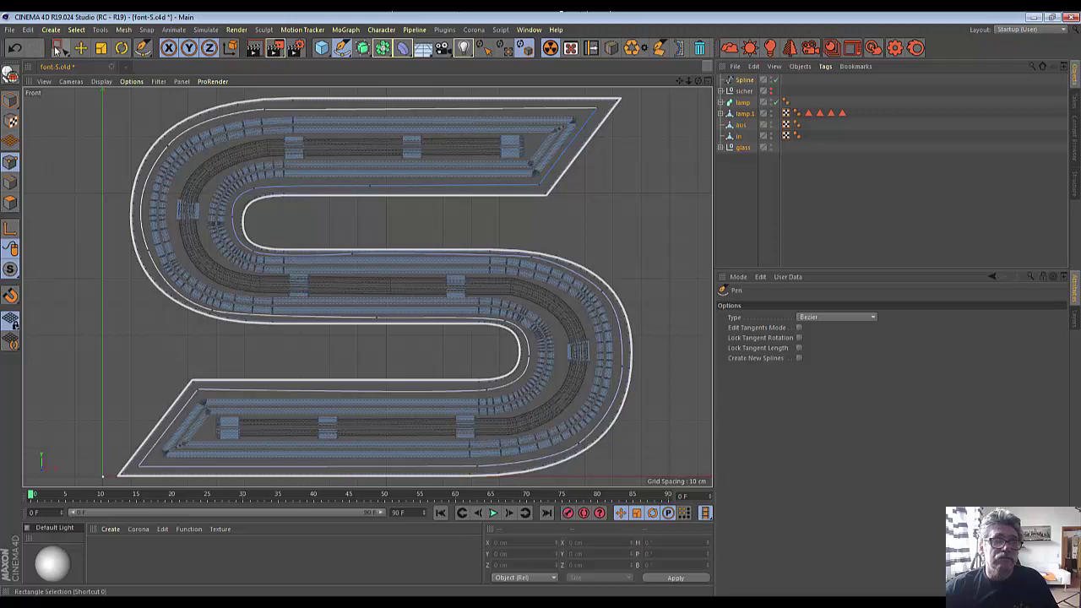
- Nudge the diagonal's lower corner point and an inner-curve point slightly with the Move tool
click(81, 48)
click(539, 186)
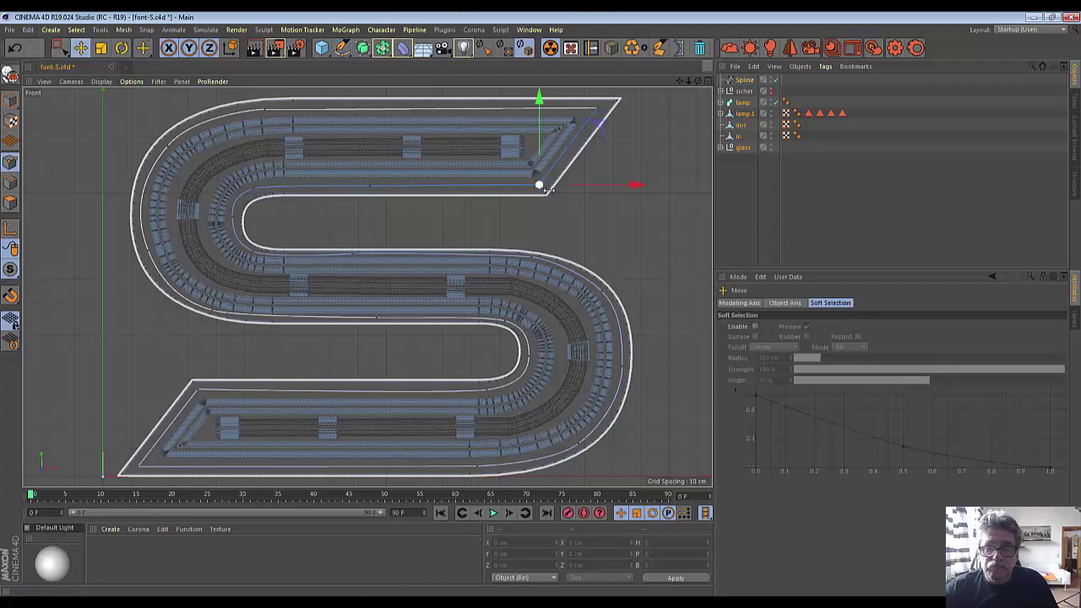
drag(640, 188, 642, 190)
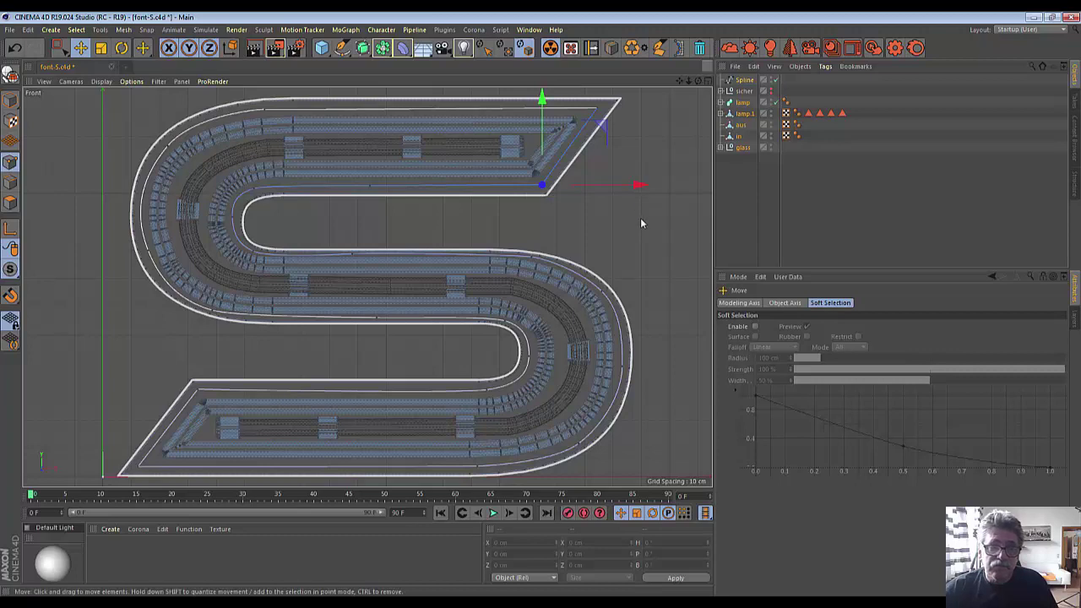
click(231, 218)
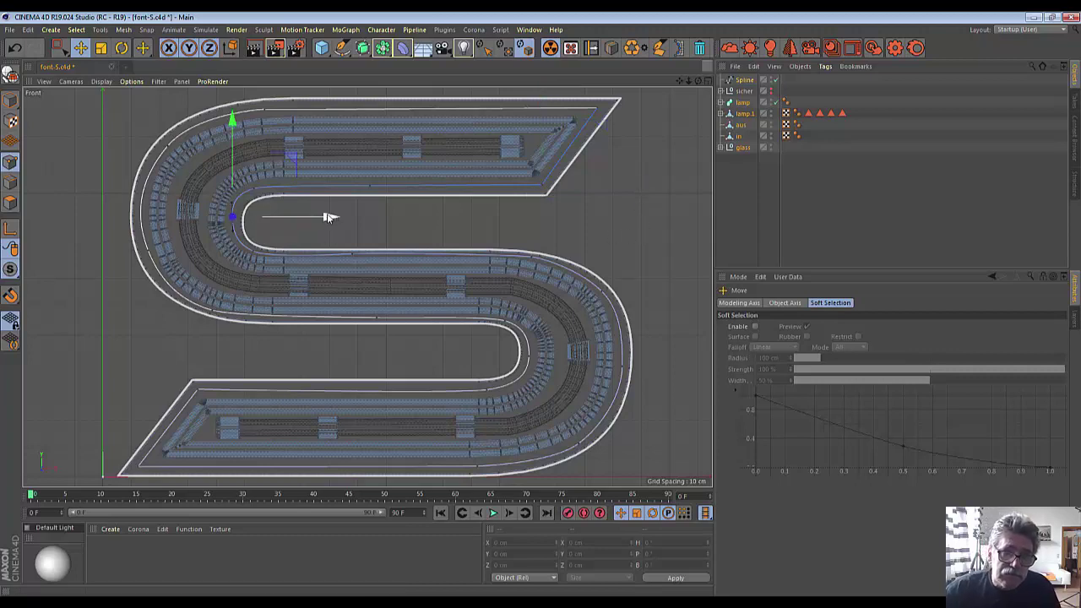
drag(326, 220, 326, 223)
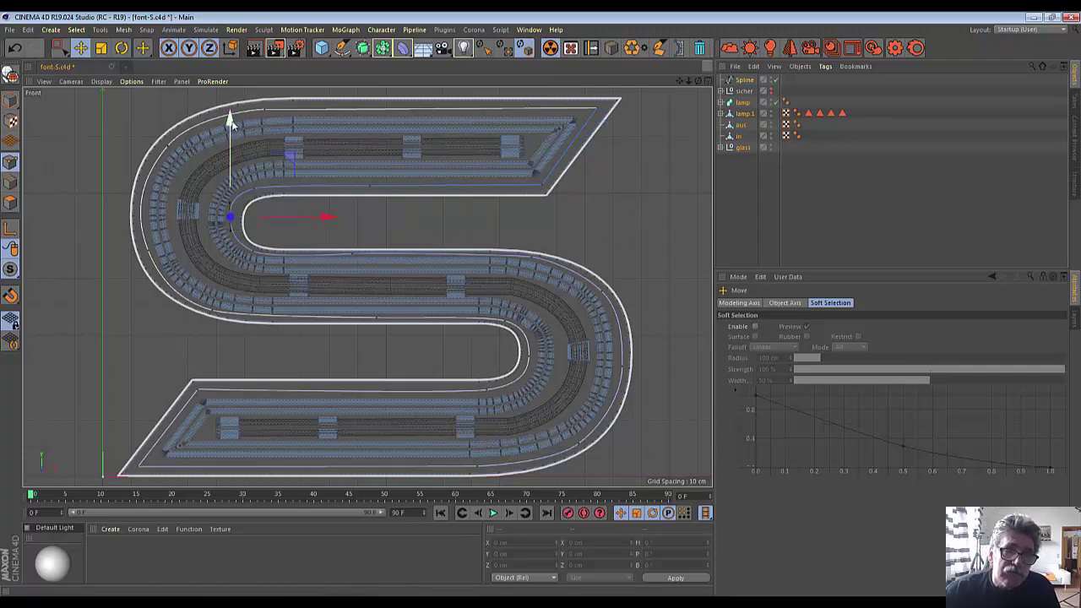
drag(229, 122, 232, 124)
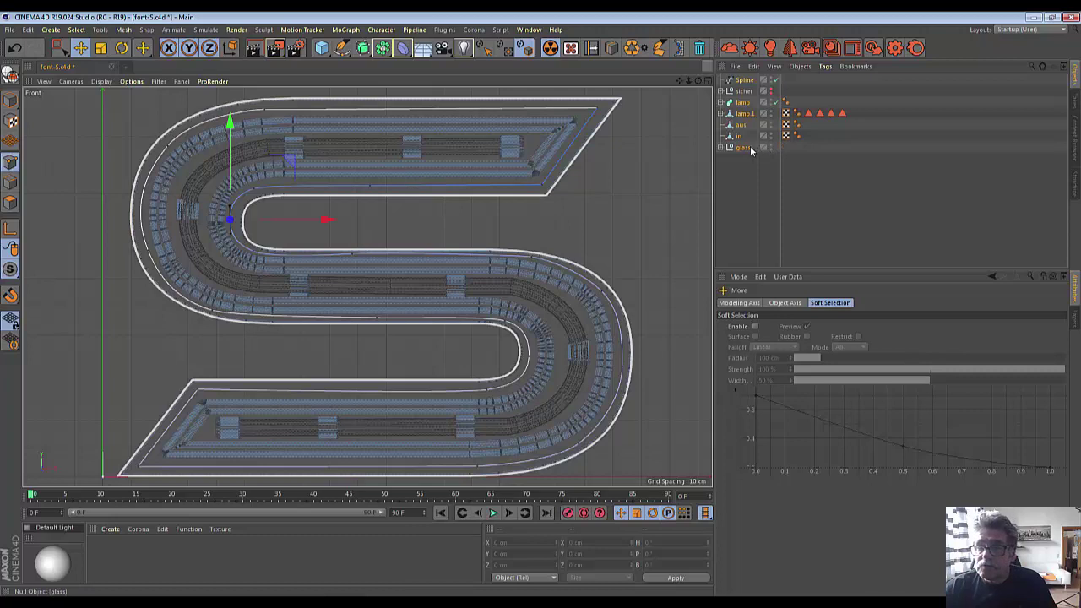
- Select the Spline object, keeping its name, and switch to the Perspective view
click(746, 80)
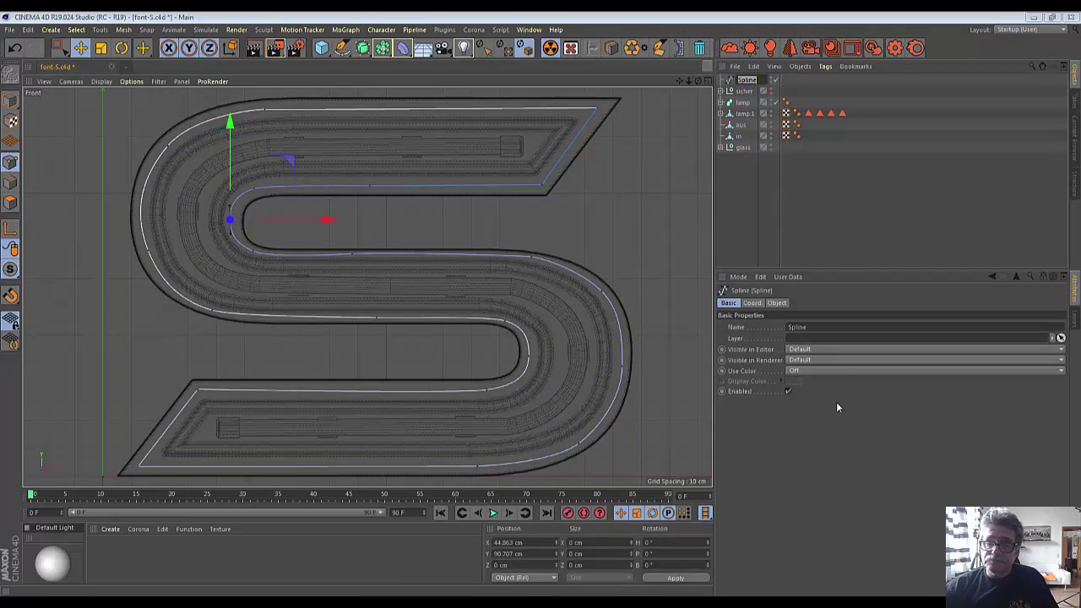
click(786, 524)
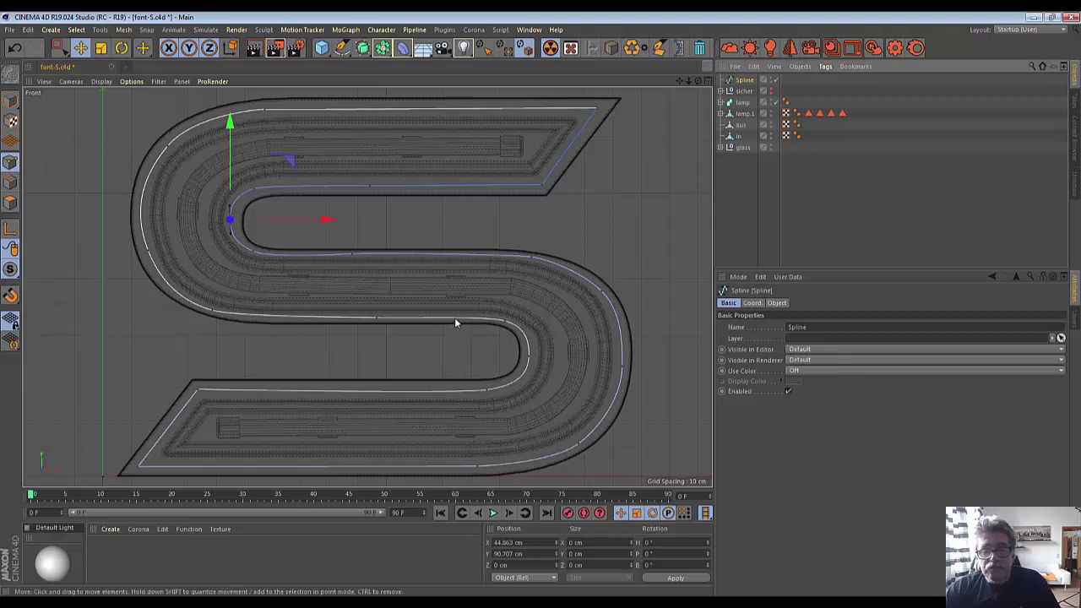
scroll(455, 317, down, 5)
scroll(452, 314, down, 3)
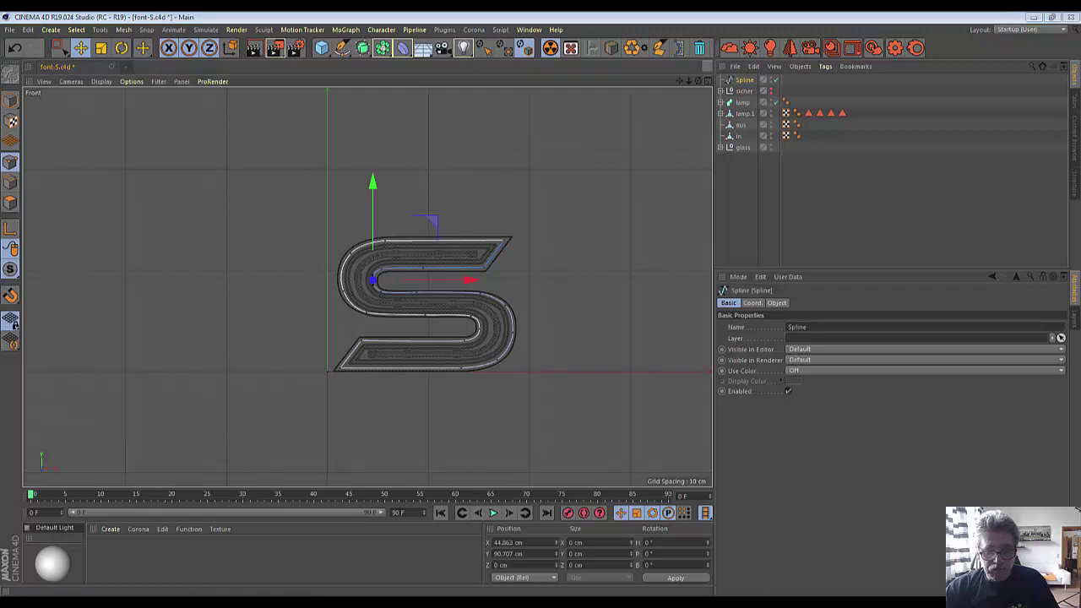
key(F1)
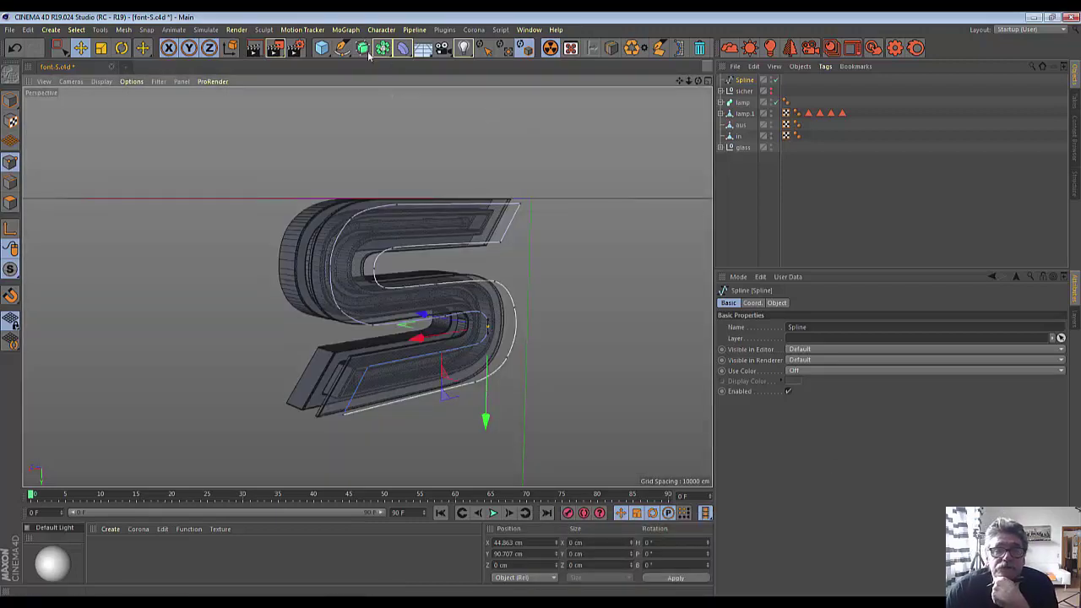
- Add a Cylinder to the scene and set its orientation to +Z
click(321, 48)
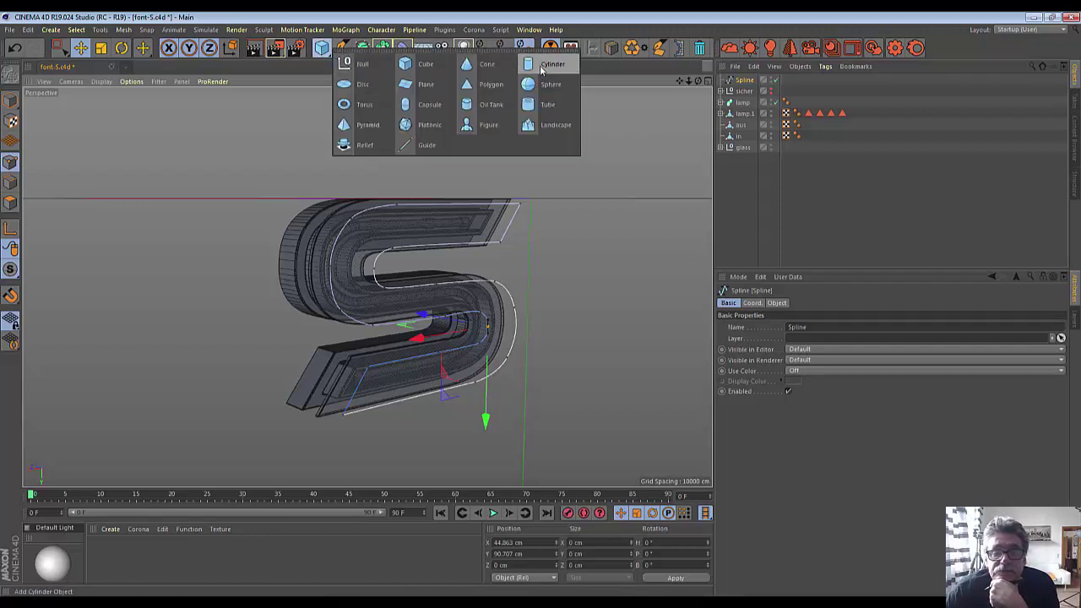
click(542, 69)
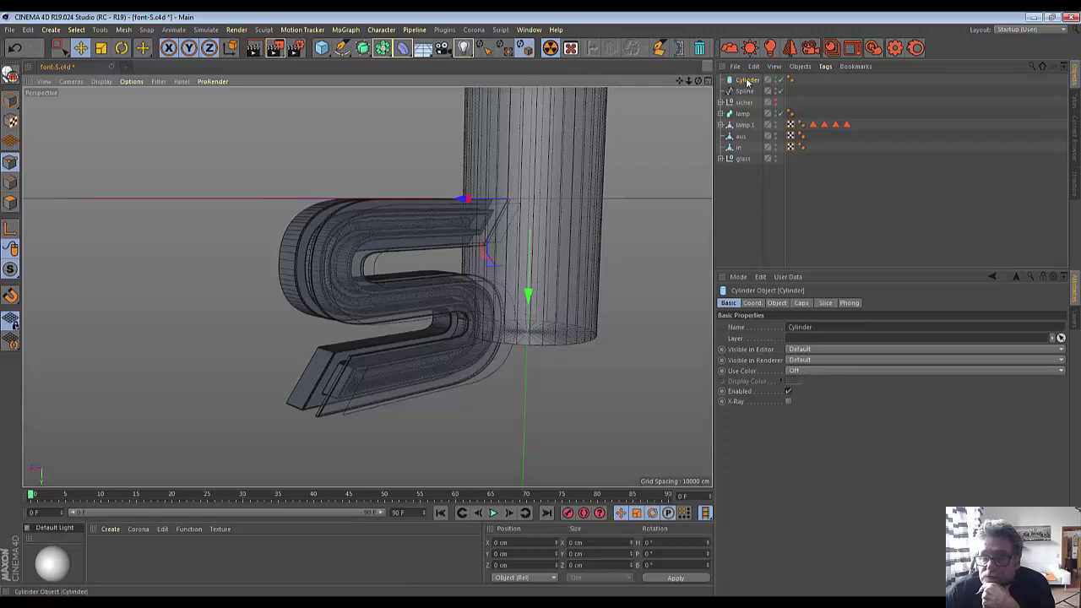
click(776, 303)
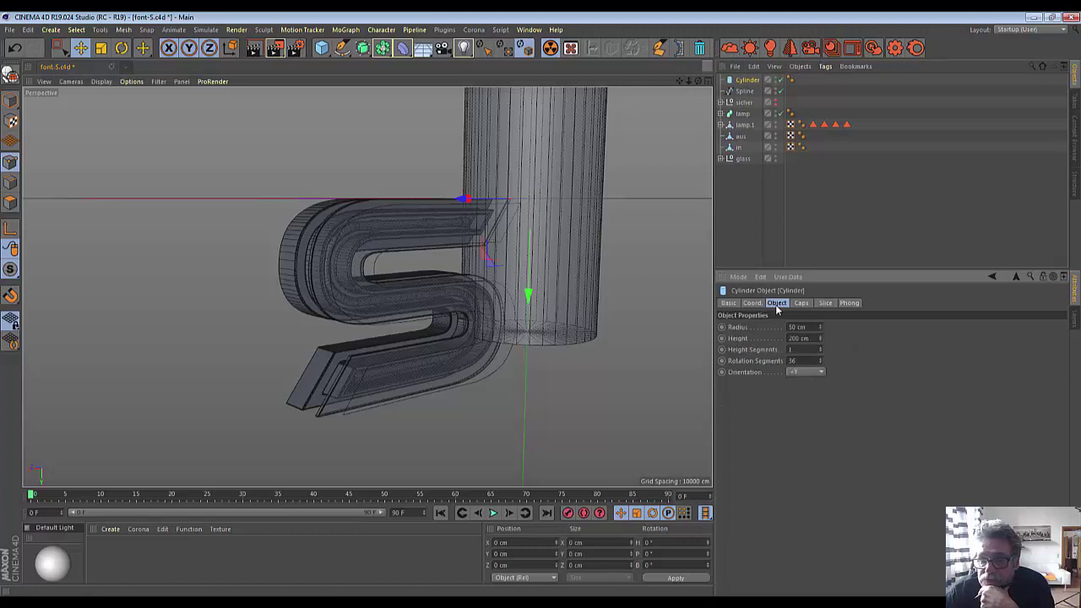
click(809, 374)
click(804, 429)
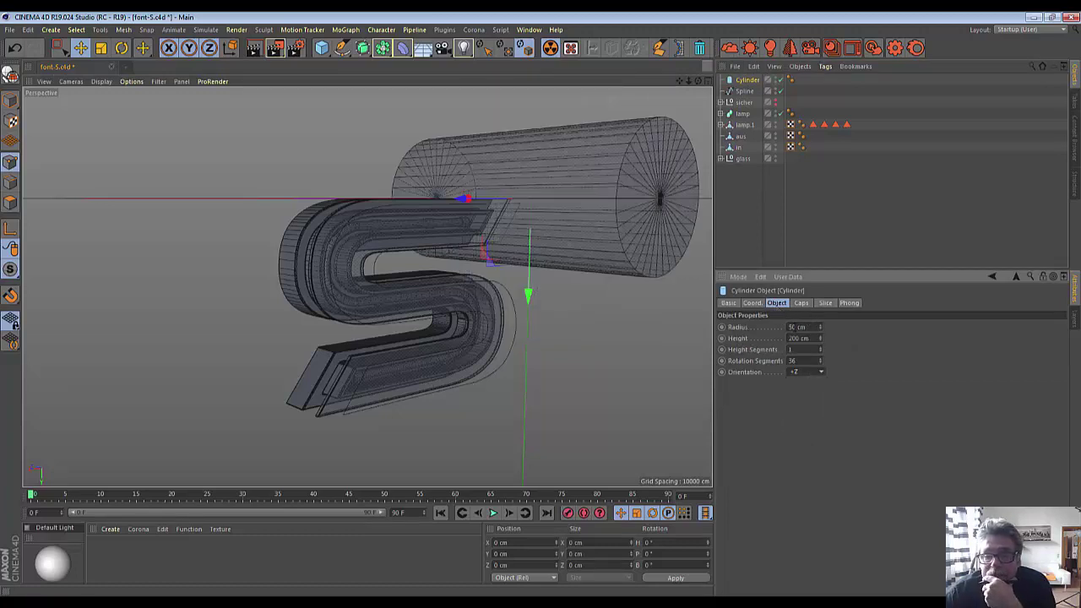
- Set the cylinder's radius to 2 cm and its height to 20 cm
double_click(794, 327)
text(2)
key(Return)
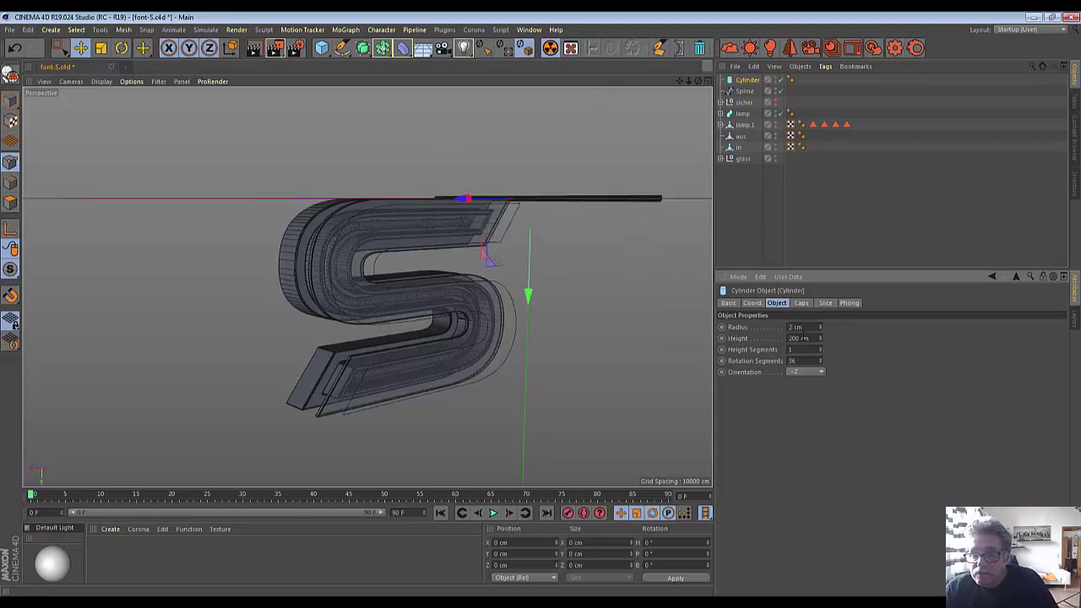
double_click(795, 338)
text(2000)
key(Return)
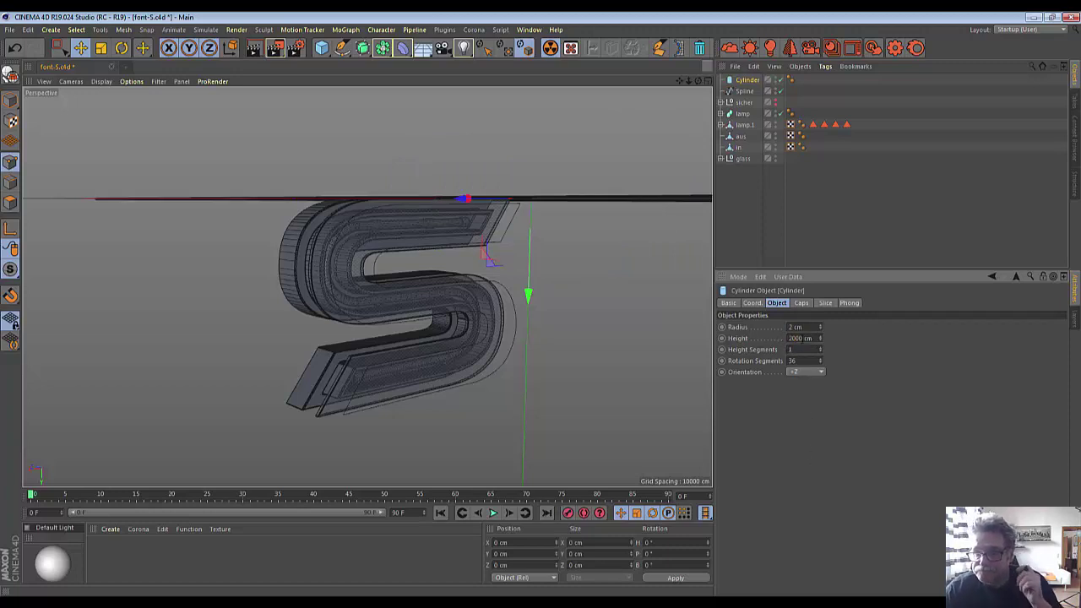
double_click(794, 338)
text(20)
key(Return)
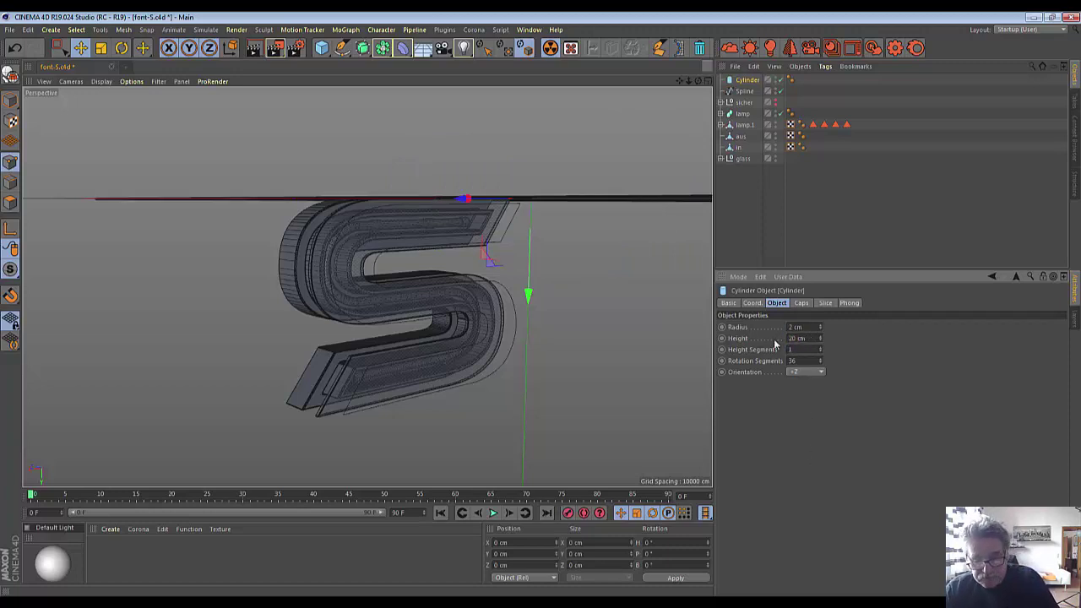
- Maximize the Front view and slide the rod down and right into the middle of the S
drag(528, 296, 517, 435)
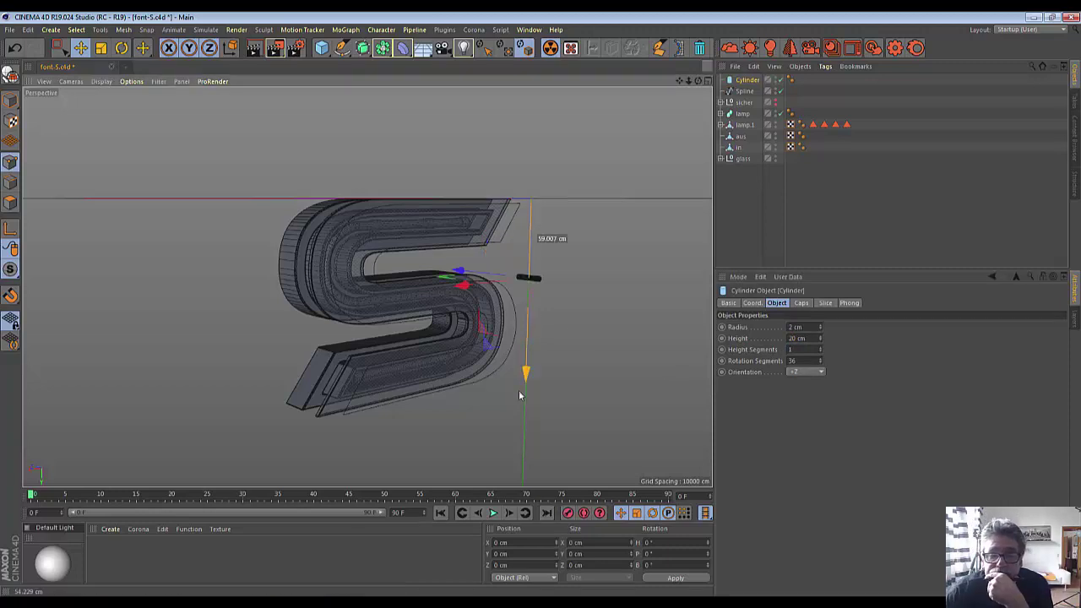
click(707, 81)
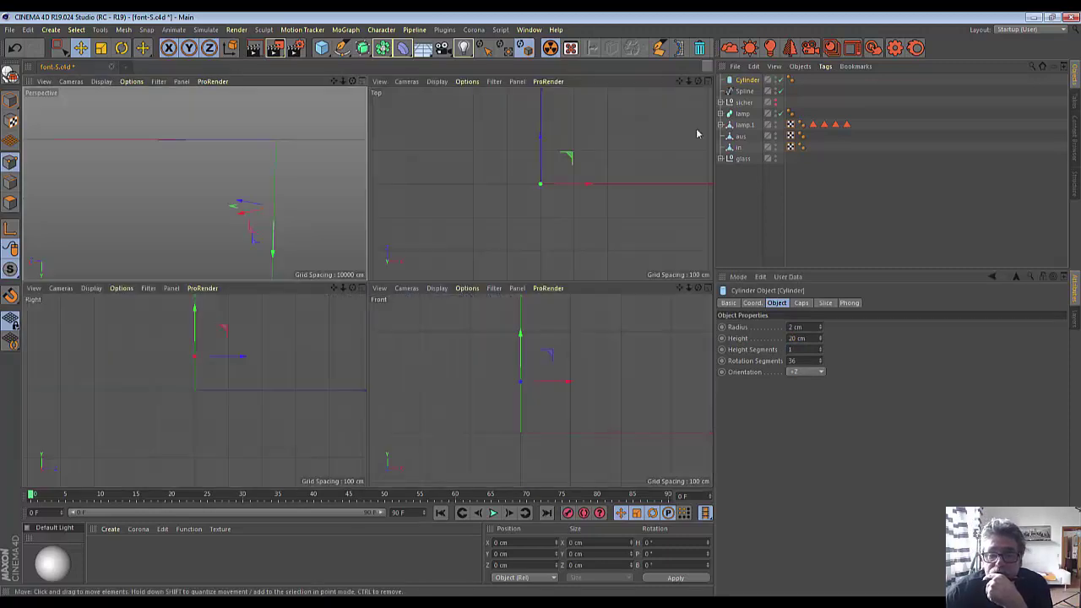
click(707, 288)
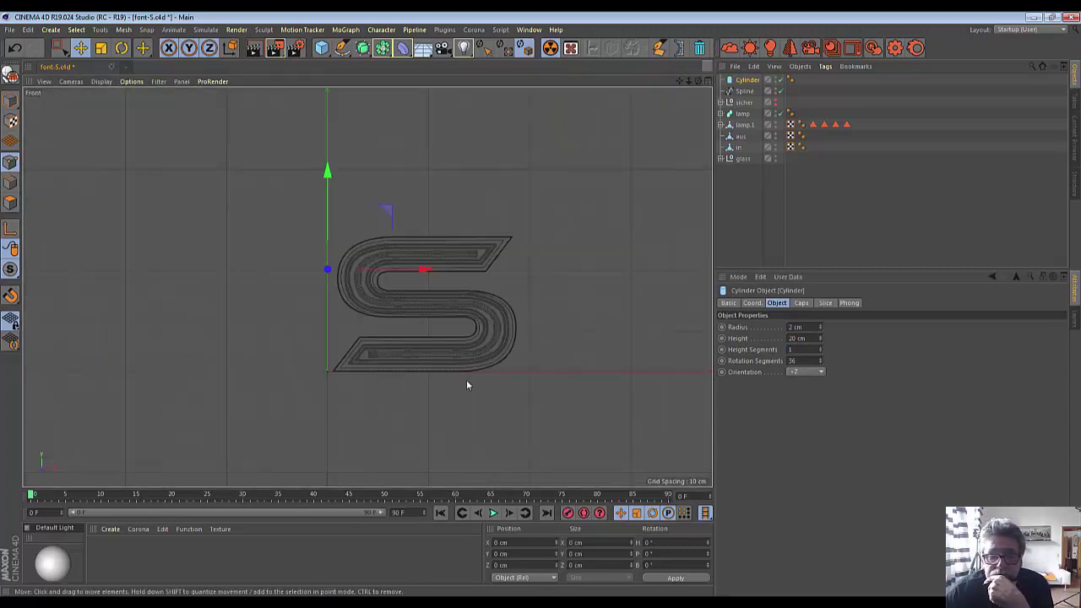
scroll(462, 388, up, 1)
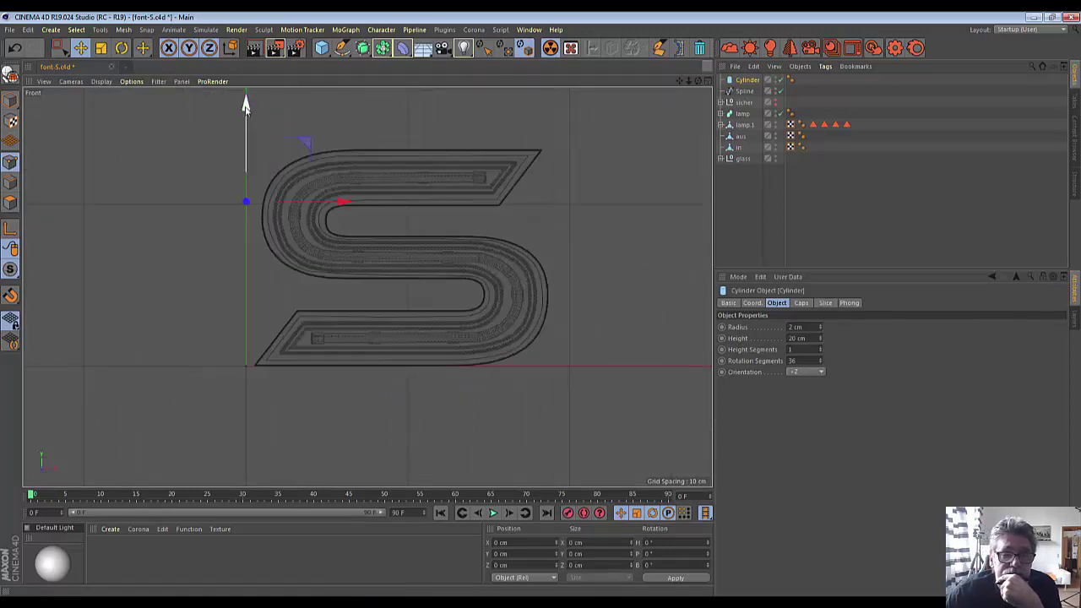
drag(244, 122, 254, 224)
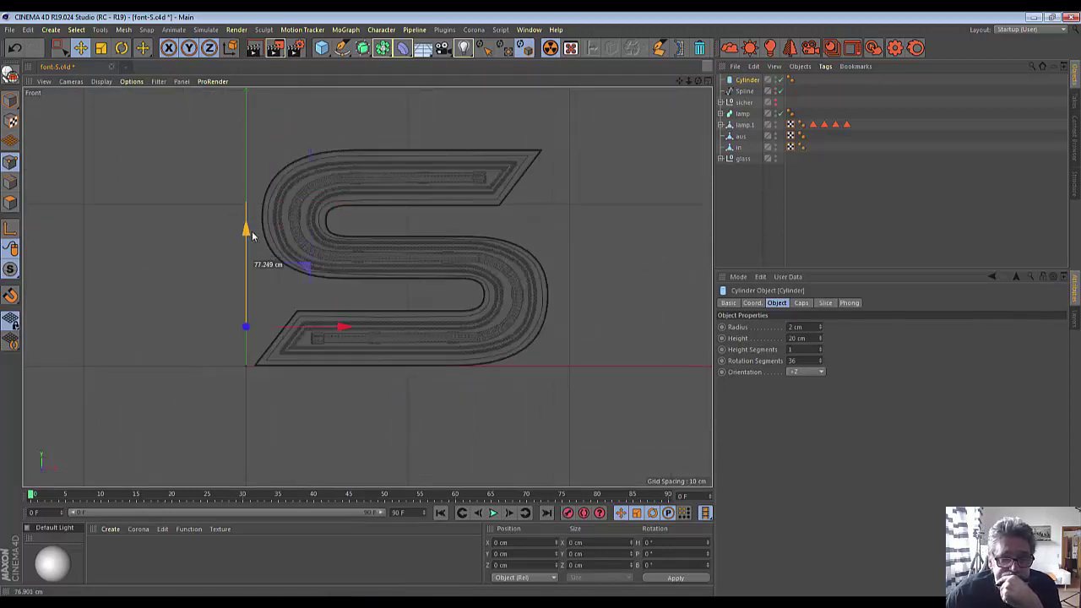
drag(343, 316, 400, 333)
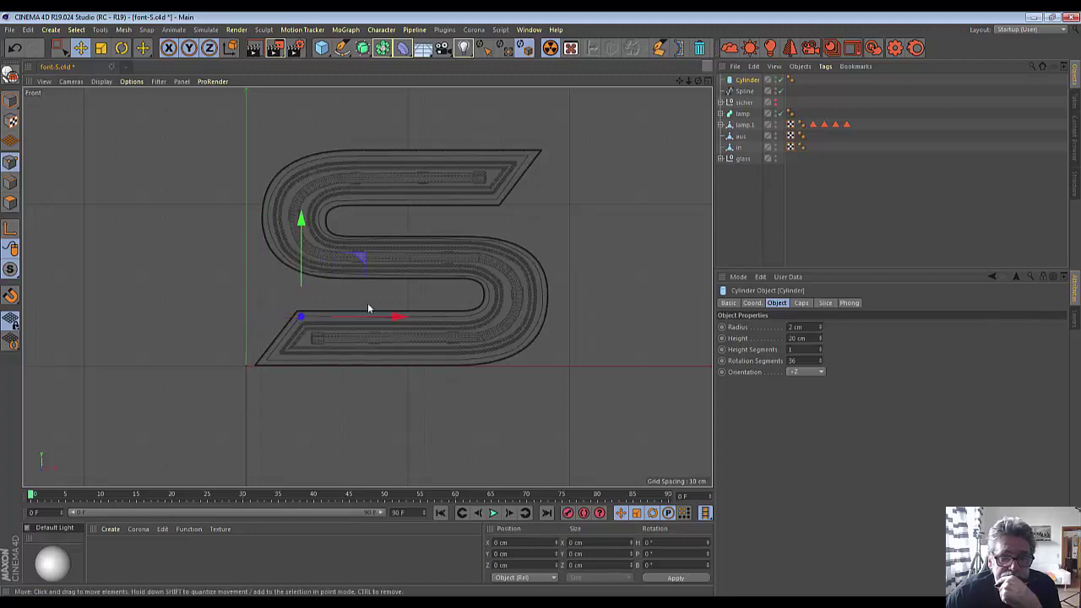
drag(306, 224, 306, 222)
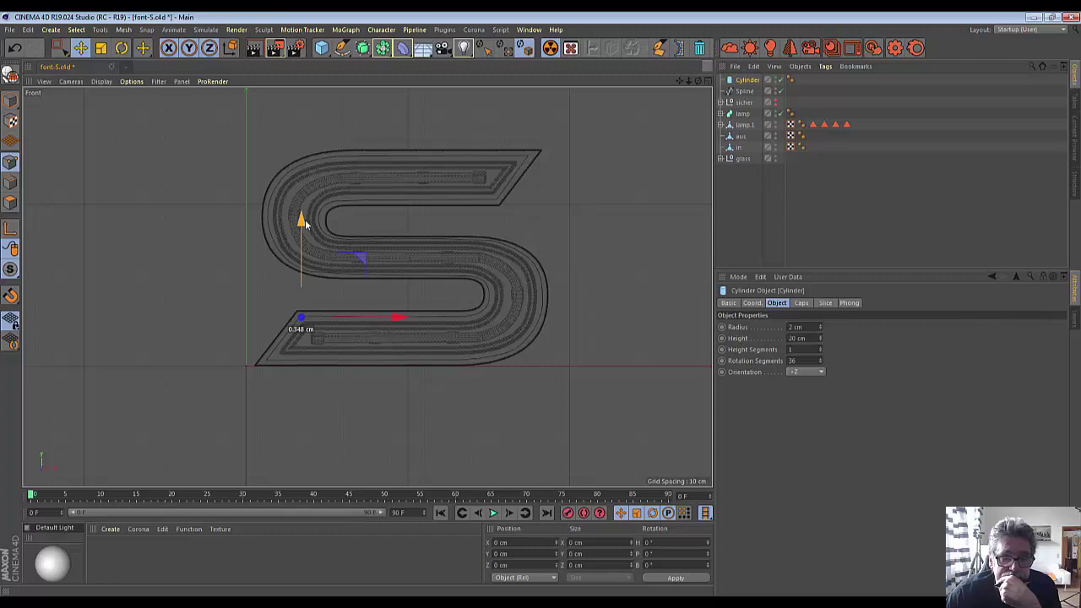
drag(399, 318, 450, 319)
drag(346, 221, 347, 219)
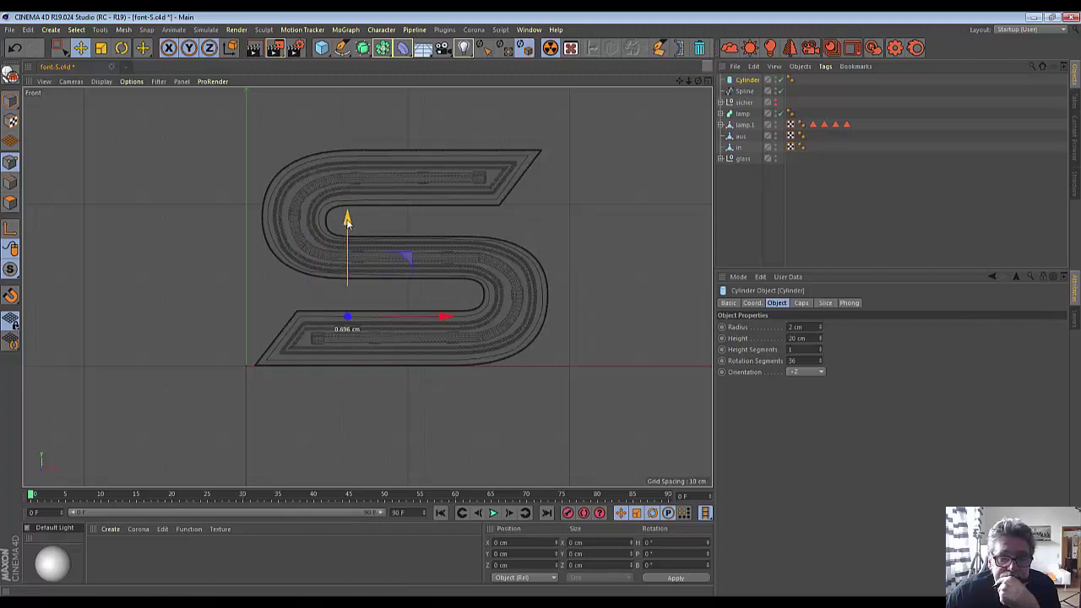
- Move Cylinder to the bottom of the object list, below glass
scroll(332, 281, up, 3)
scroll(329, 305, up, 1)
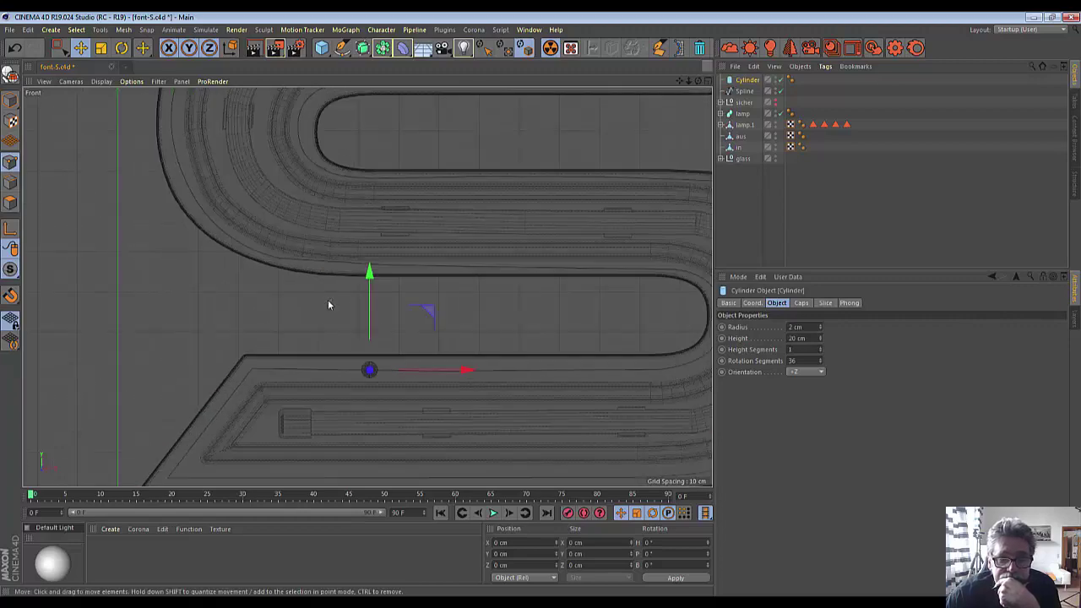
scroll(329, 304, down, 2)
scroll(333, 308, down, 3)
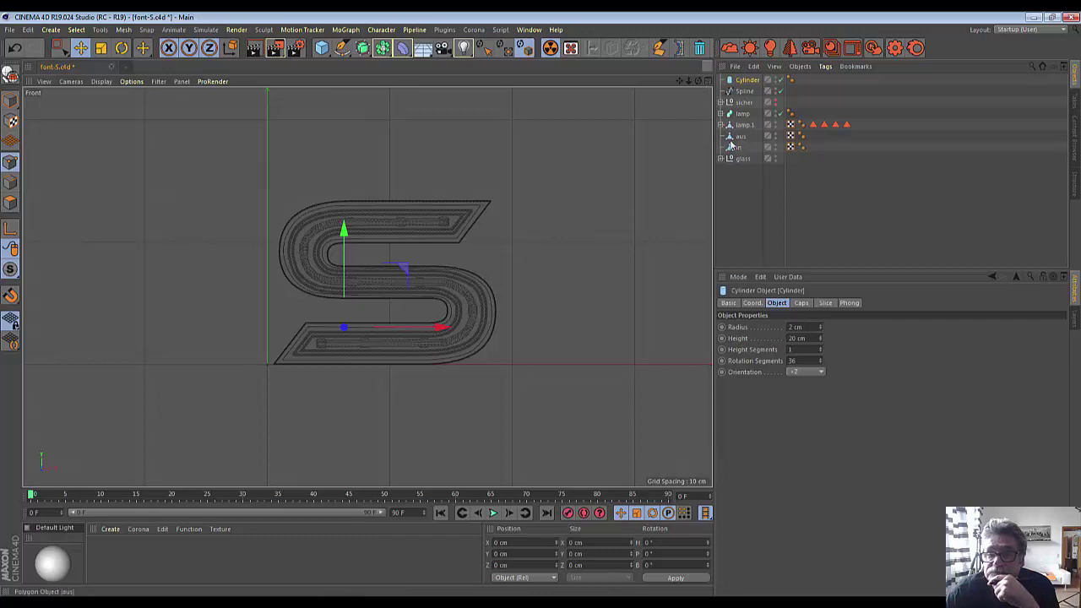
drag(749, 198, 749, 200)
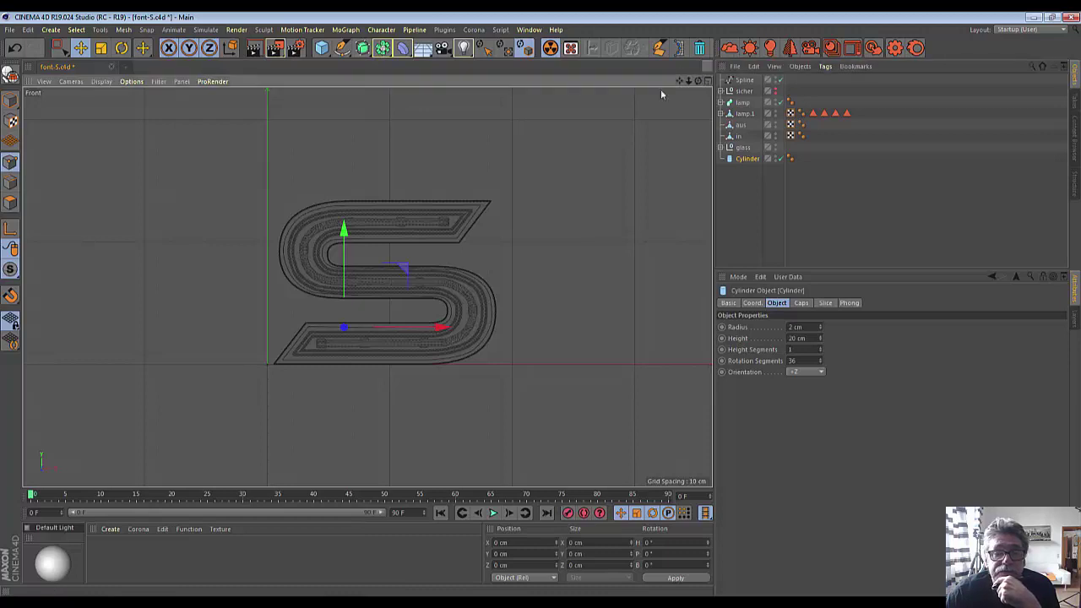
- Restore the single Perspective view of the S and add a MoGraph Cloner
click(708, 82)
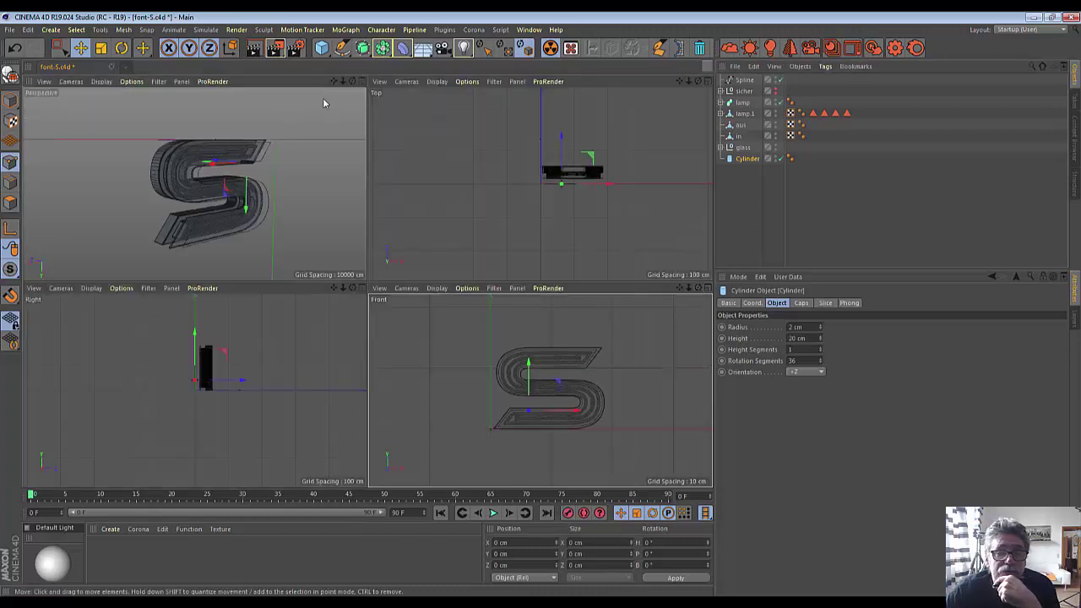
click(360, 81)
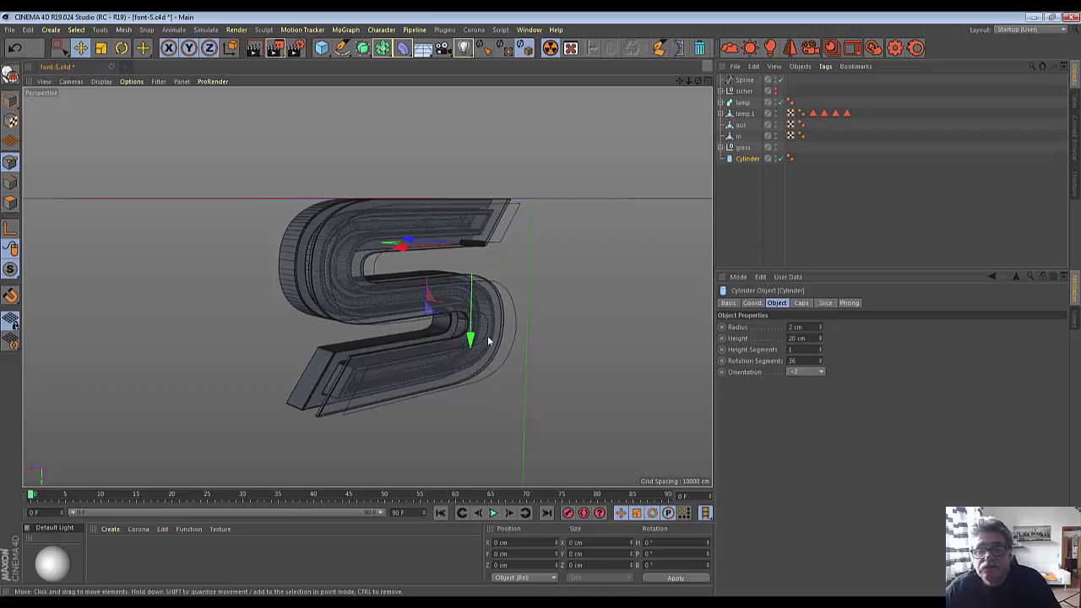
click(346, 30)
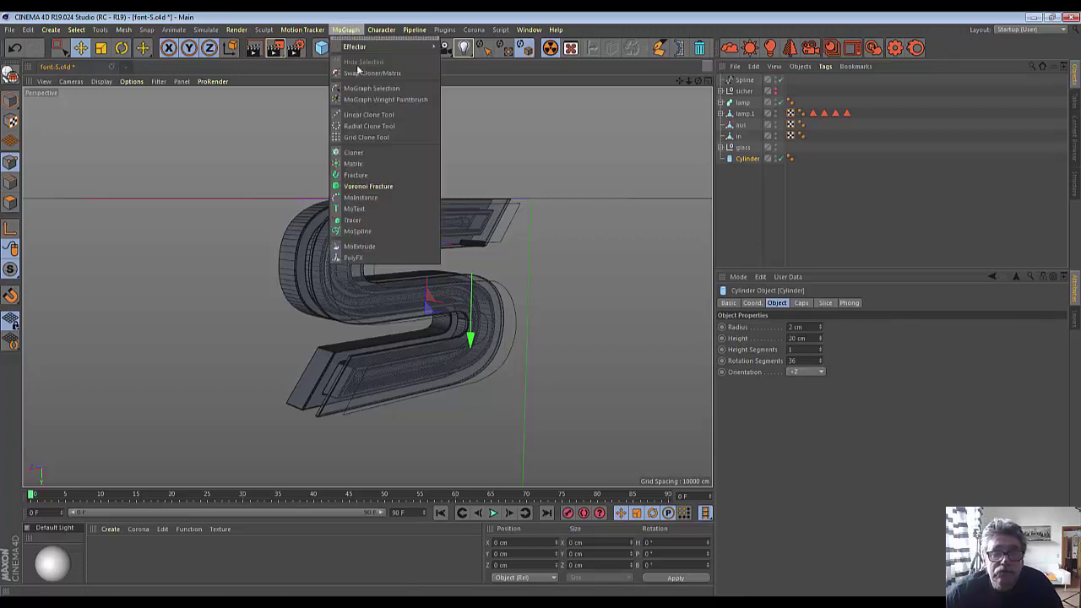
click(370, 152)
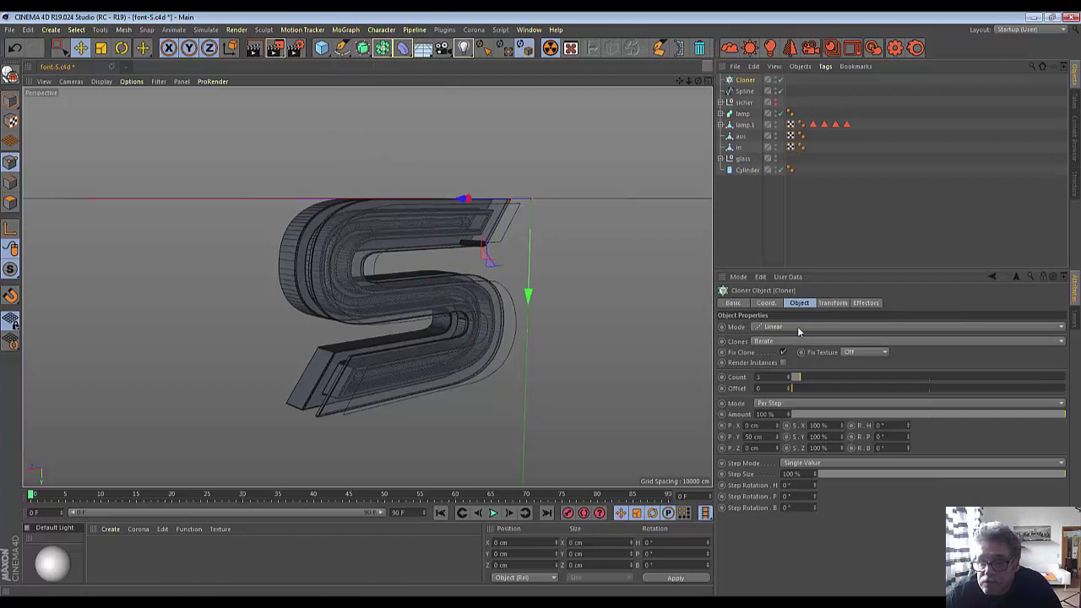
- Switch the Cloner's mode to Object and make the Cylinder its child
click(798, 328)
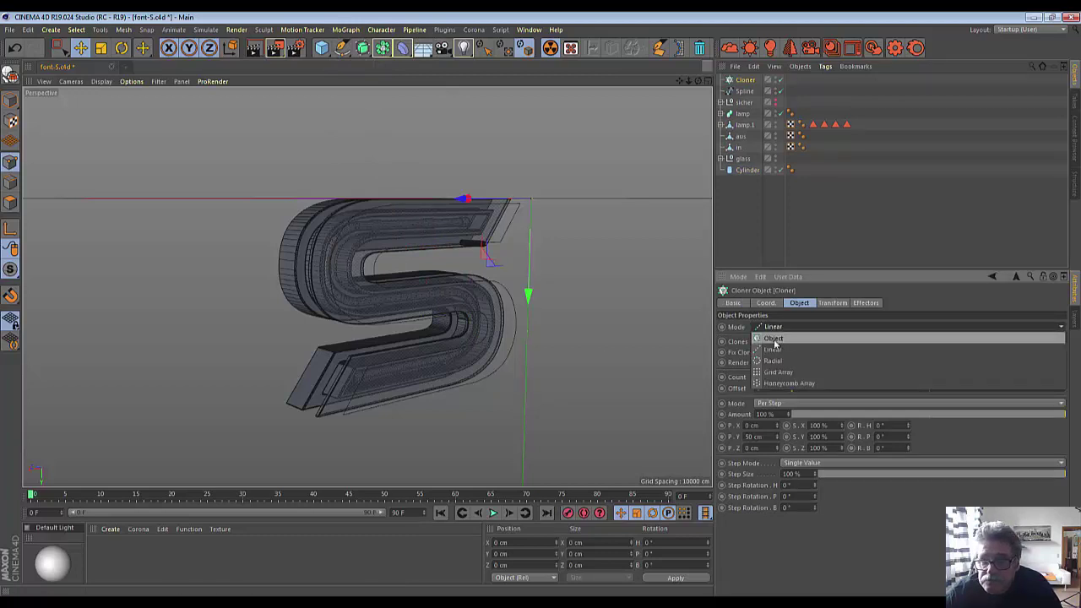
click(773, 339)
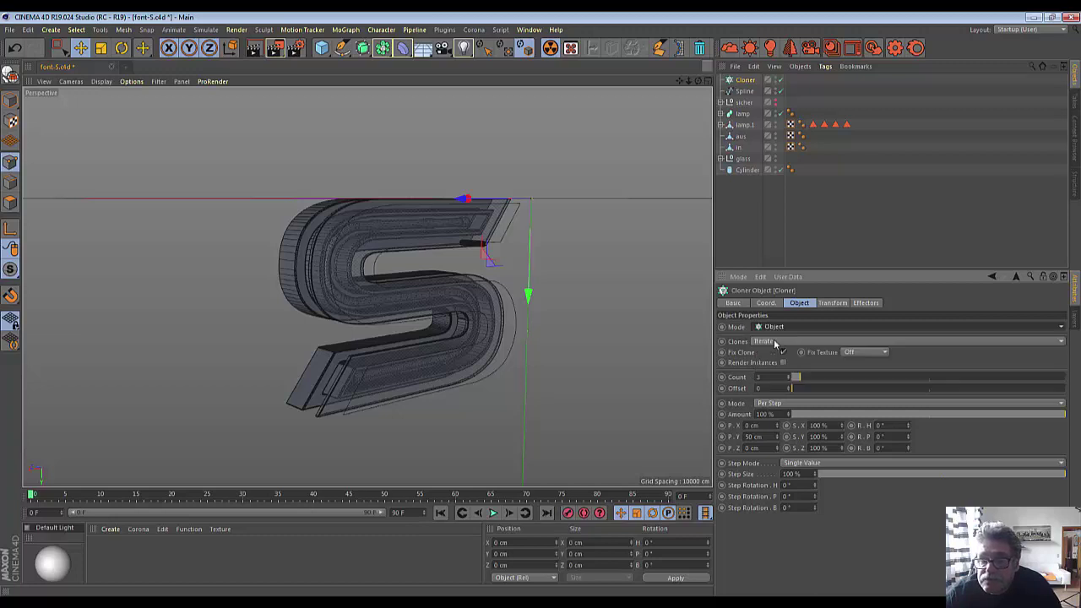
click(747, 81)
drag(747, 166, 744, 158)
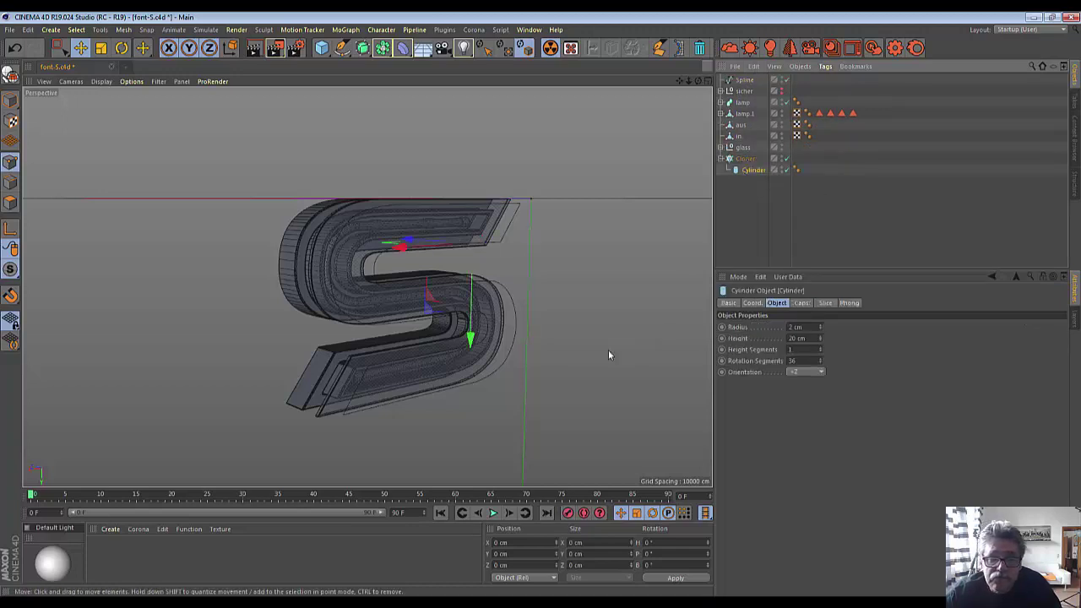
- Check the Spline, then reselect the Cloner and view its Transform and Effectors settings
scroll(479, 352, up, 1)
scroll(479, 351, up, 1)
scroll(479, 351, up, 1)
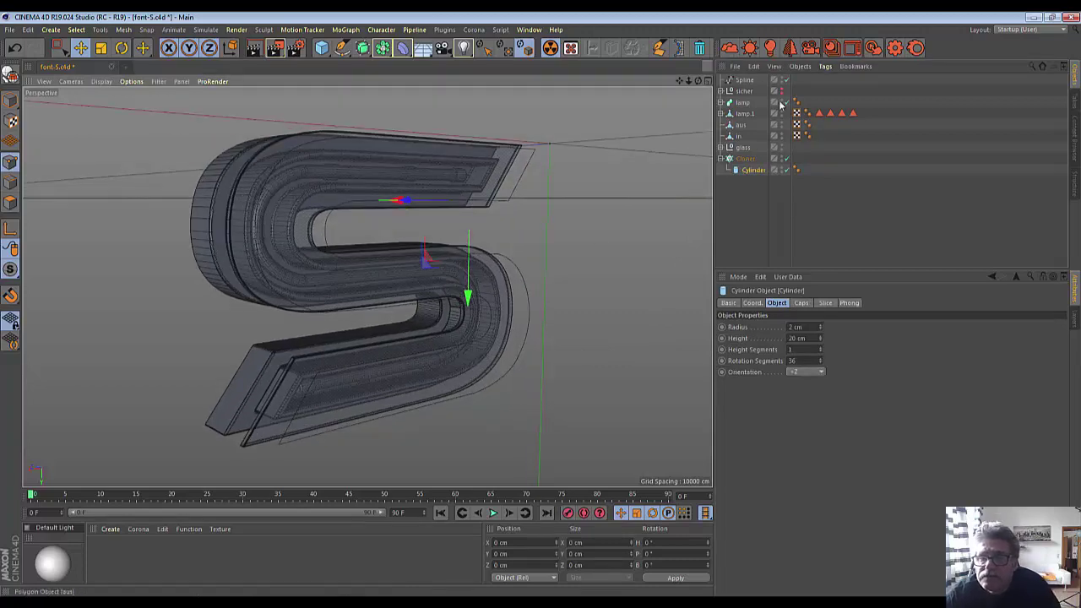
click(745, 80)
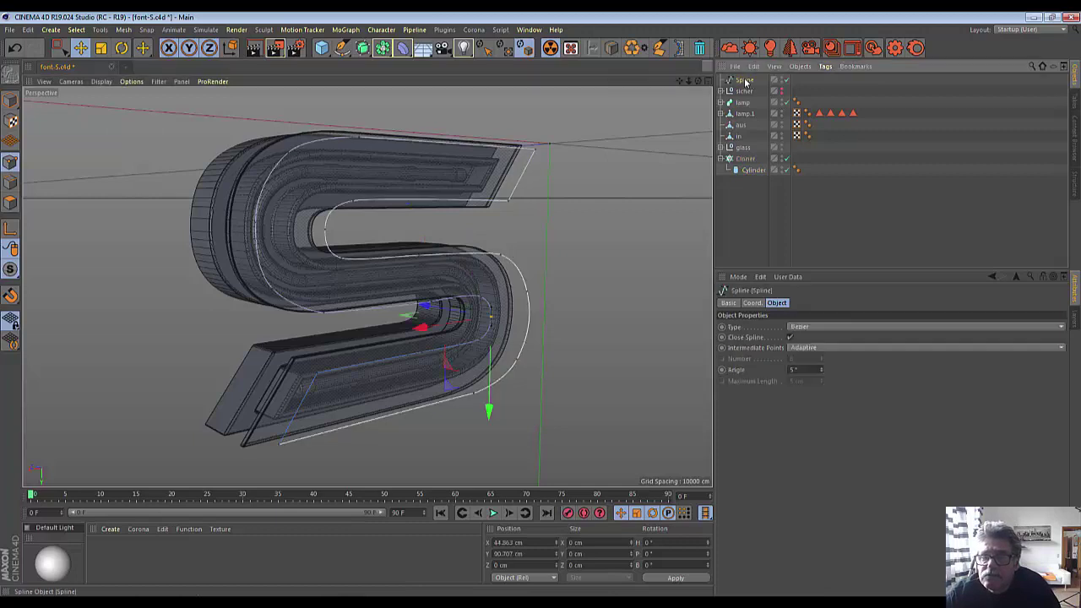
click(746, 159)
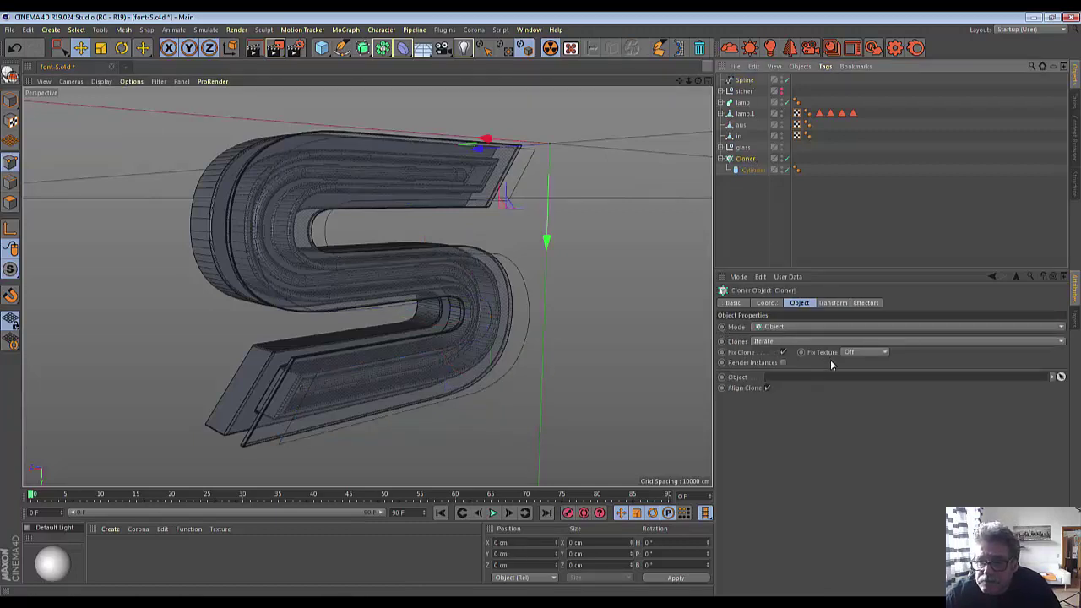
shift+click(838, 302)
shift+click(865, 303)
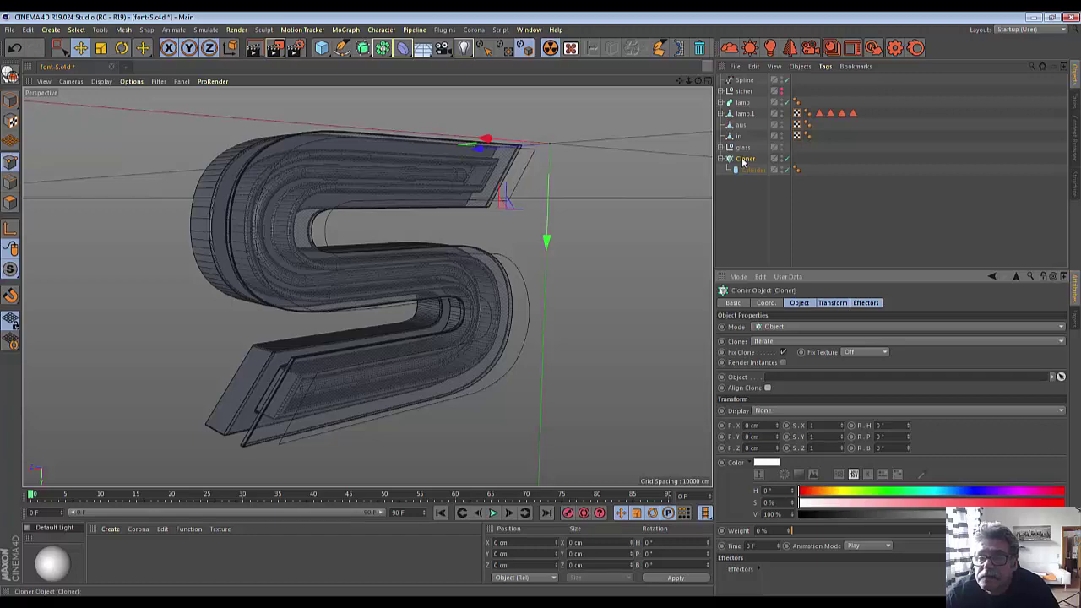
- Hide the in, aus, lamp.1 and lamp tube objects in the viewport
click(782, 134)
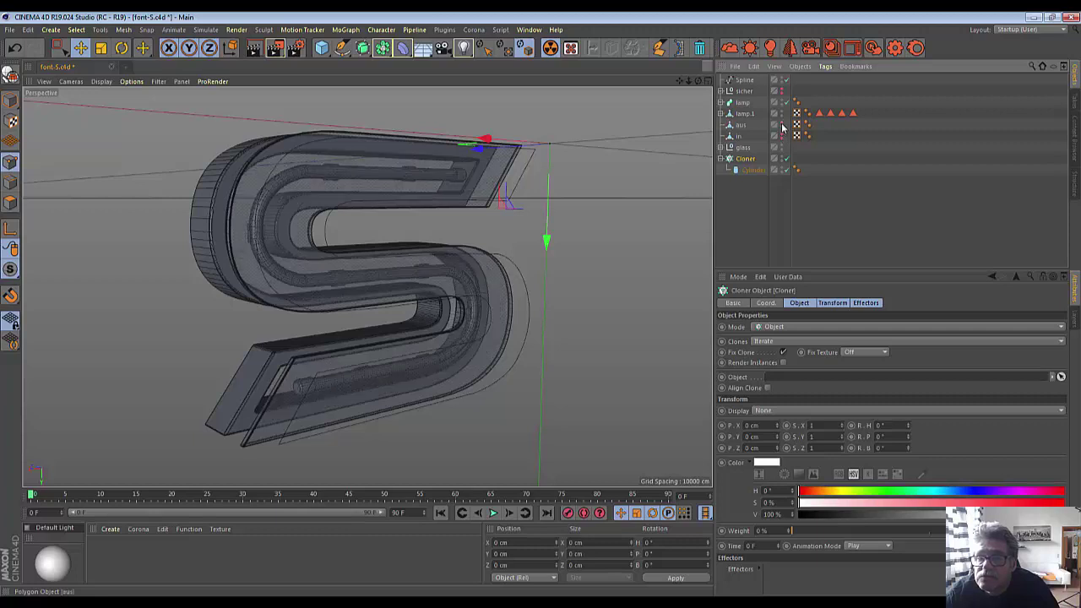
click(781, 125)
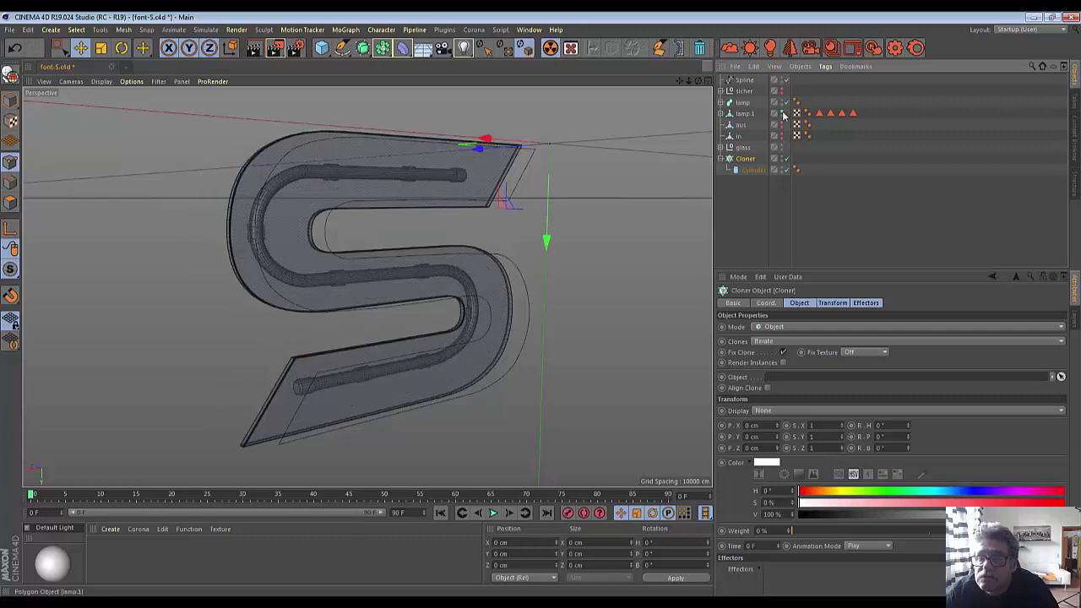
click(782, 113)
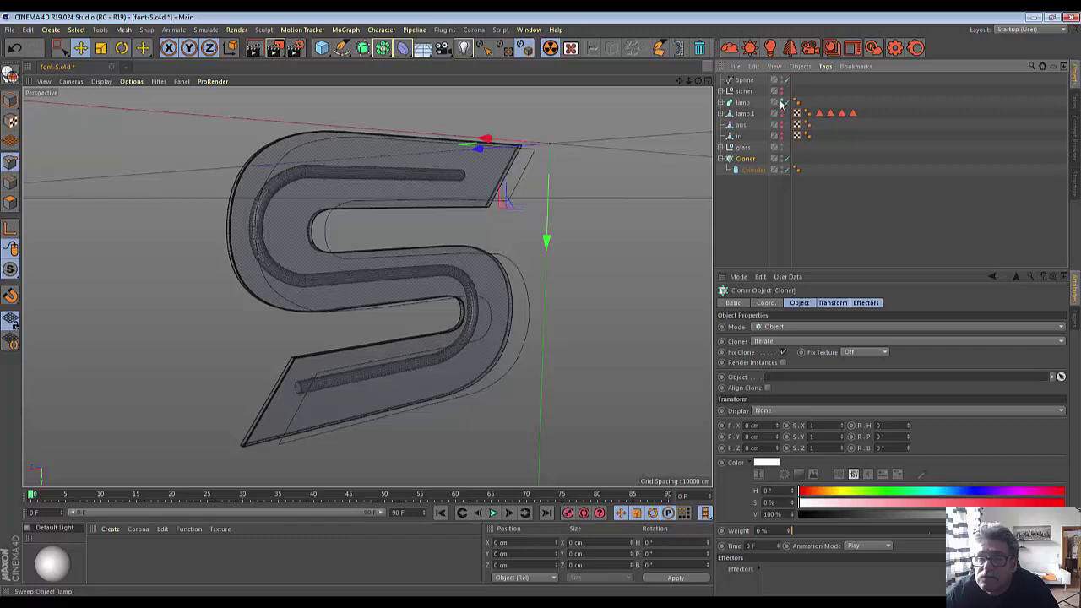
click(782, 102)
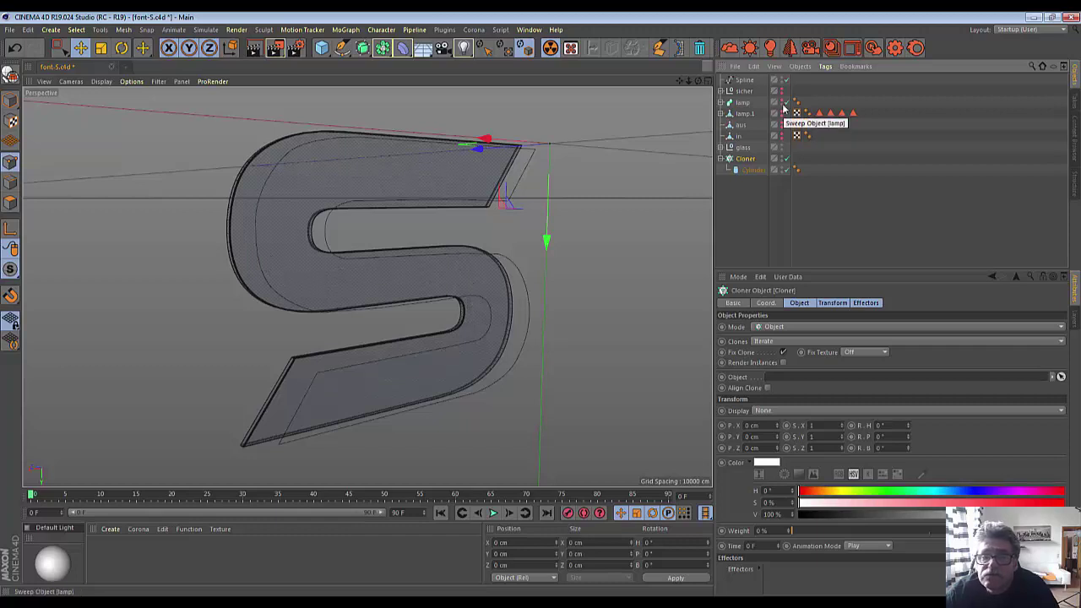
- Zoom and orbit the perspective view to look down on the S at an angle
scroll(613, 224, down, 4)
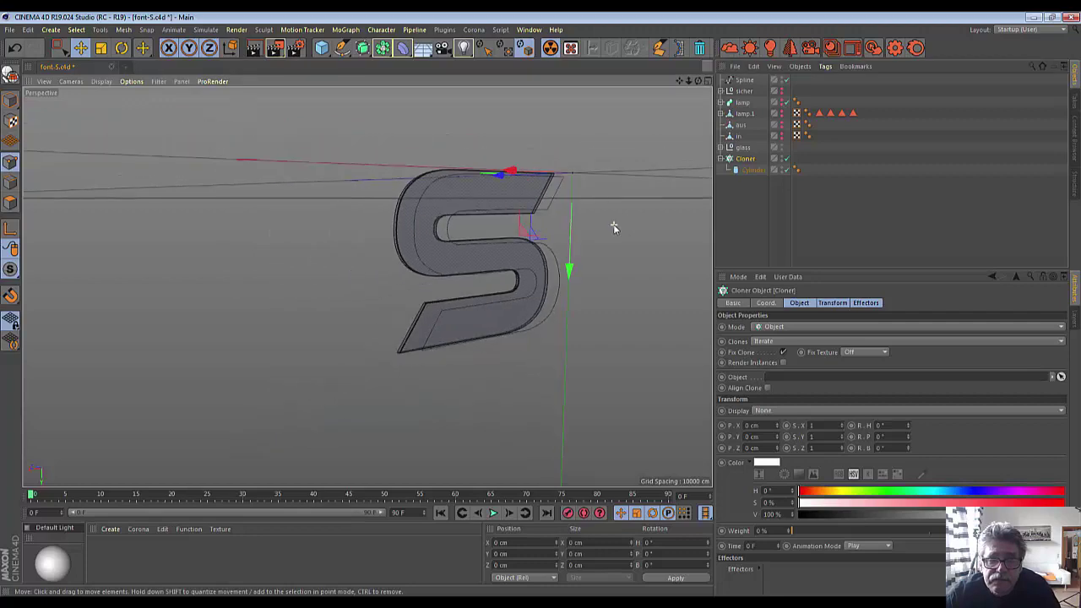
scroll(613, 227, up, 1)
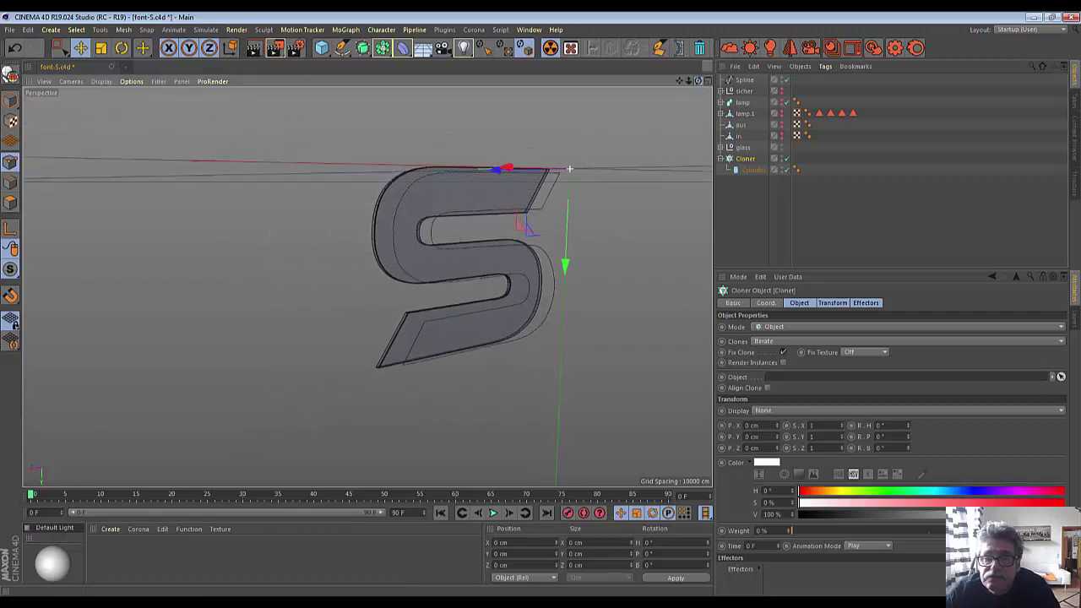
alt+drag(569, 168, 569, 169)
- Enable Align Clone on the Cloner, keeping its mode on Object
click(767, 389)
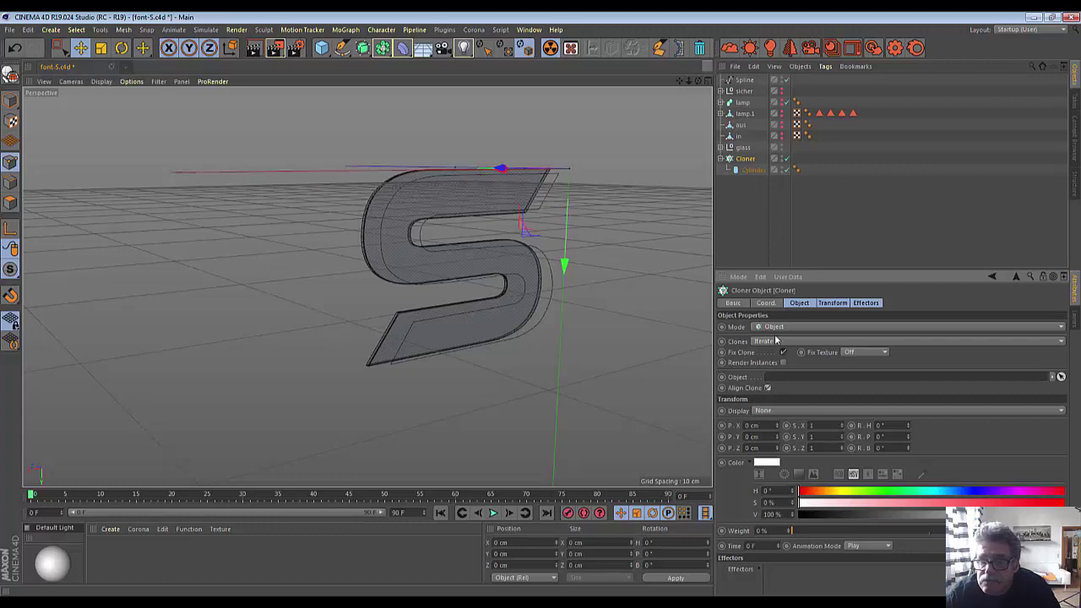
click(777, 328)
click(779, 339)
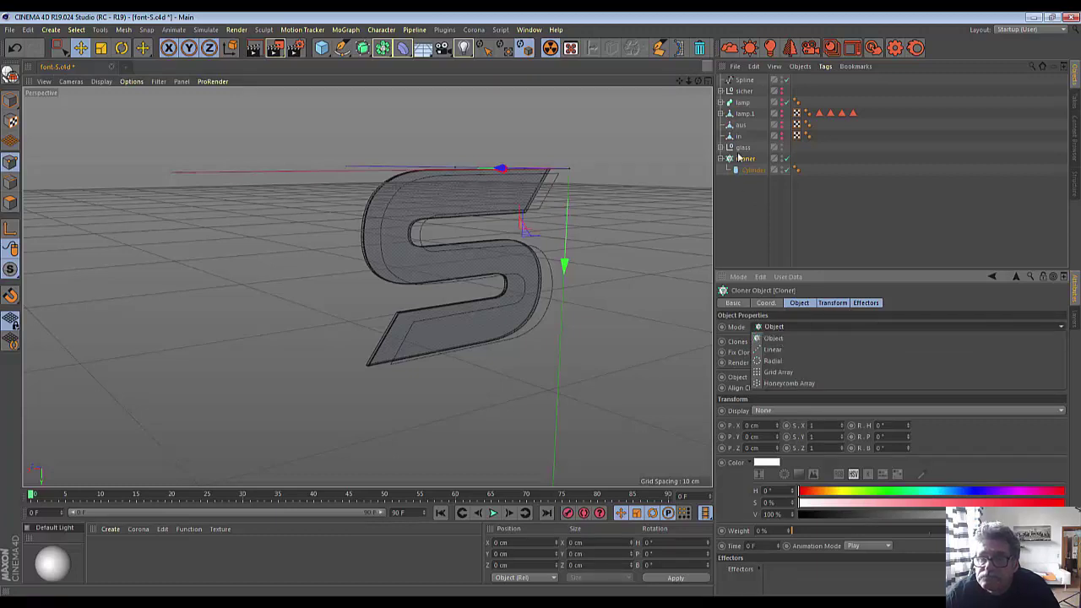
- Re-nest the Cylinder under the Cloner and confirm the Cloner stays in Object mode
click(754, 171)
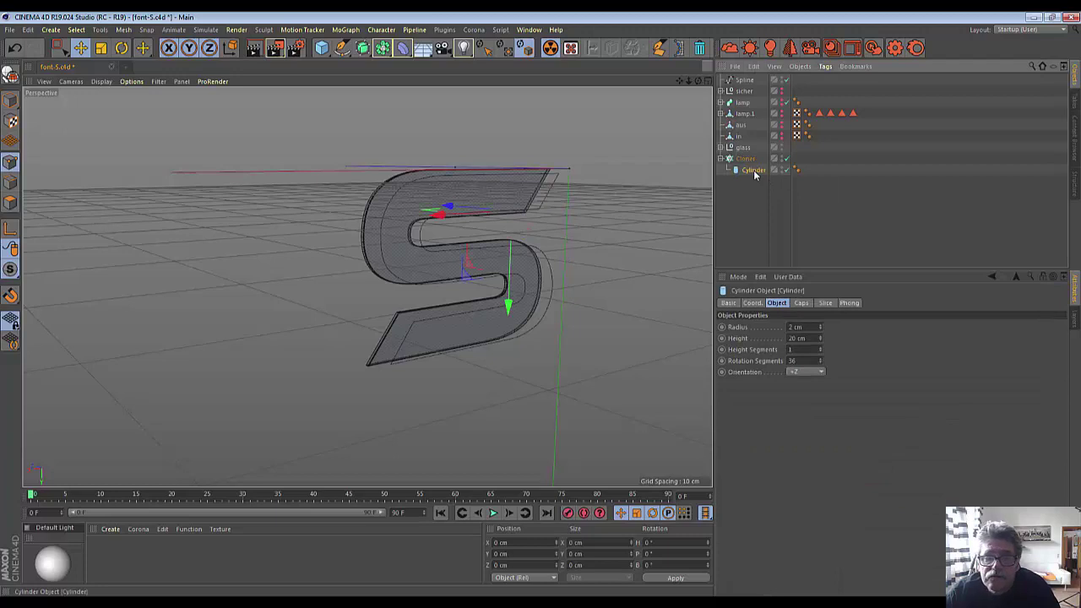
drag(754, 172, 748, 159)
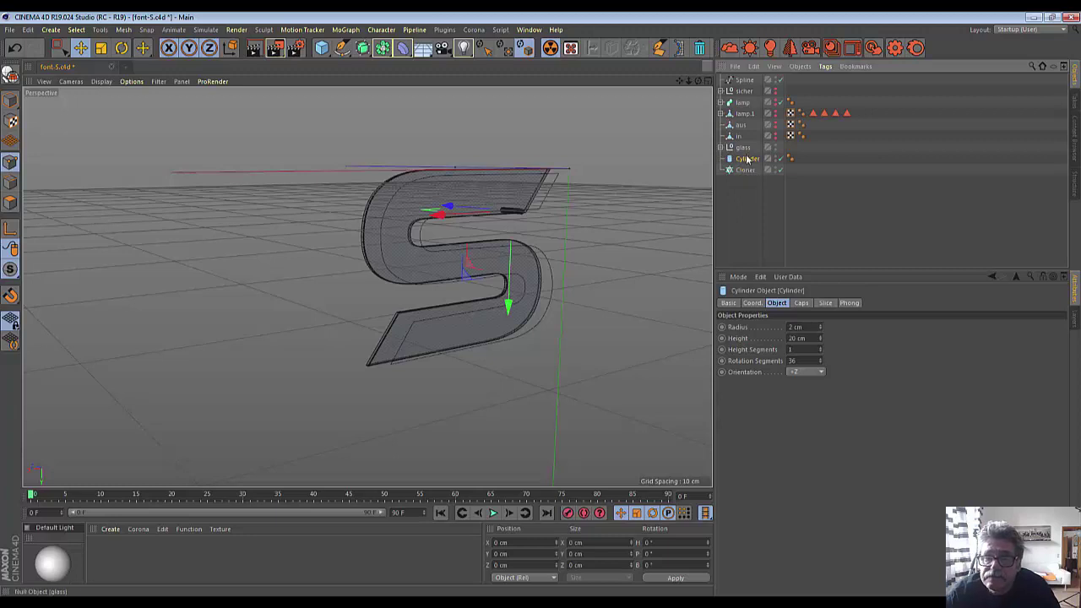
scroll(565, 232, up, 2)
scroll(562, 236, up, 2)
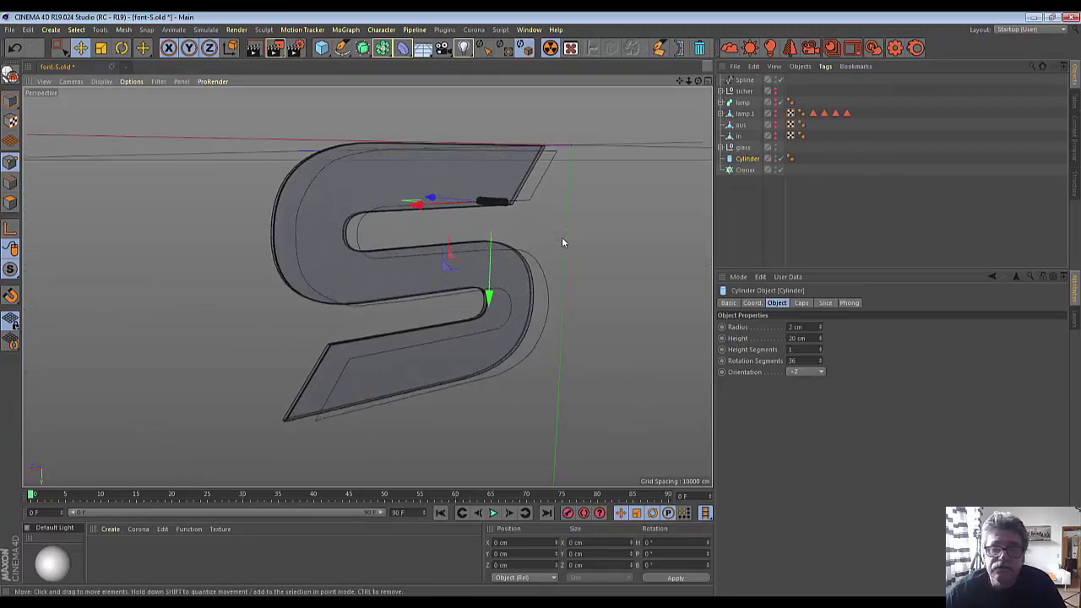
scroll(561, 237, up, 2)
scroll(561, 237, down, 2)
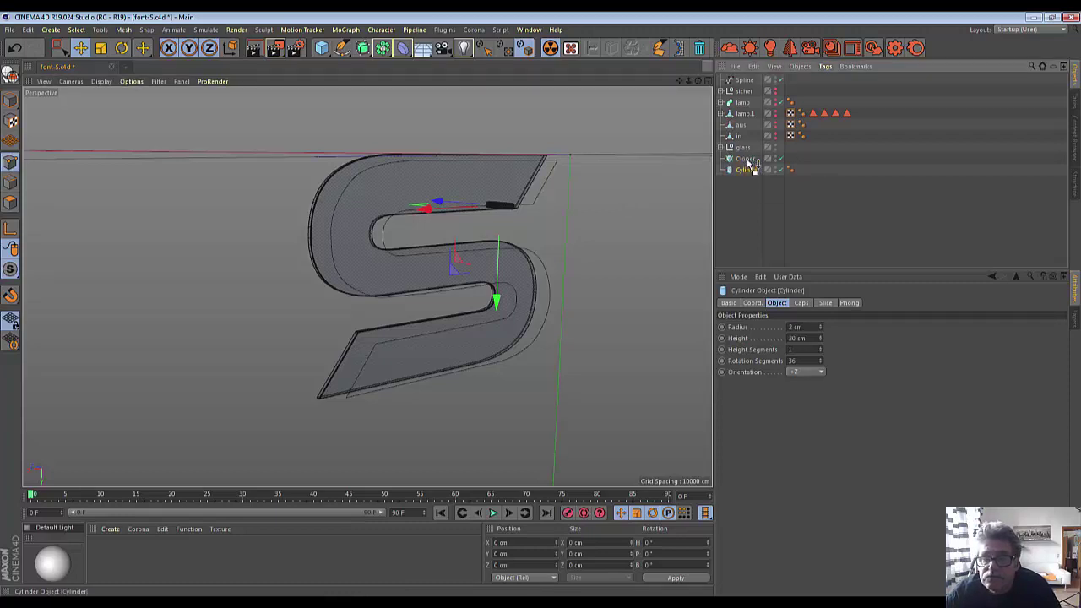
drag(748, 163, 749, 166)
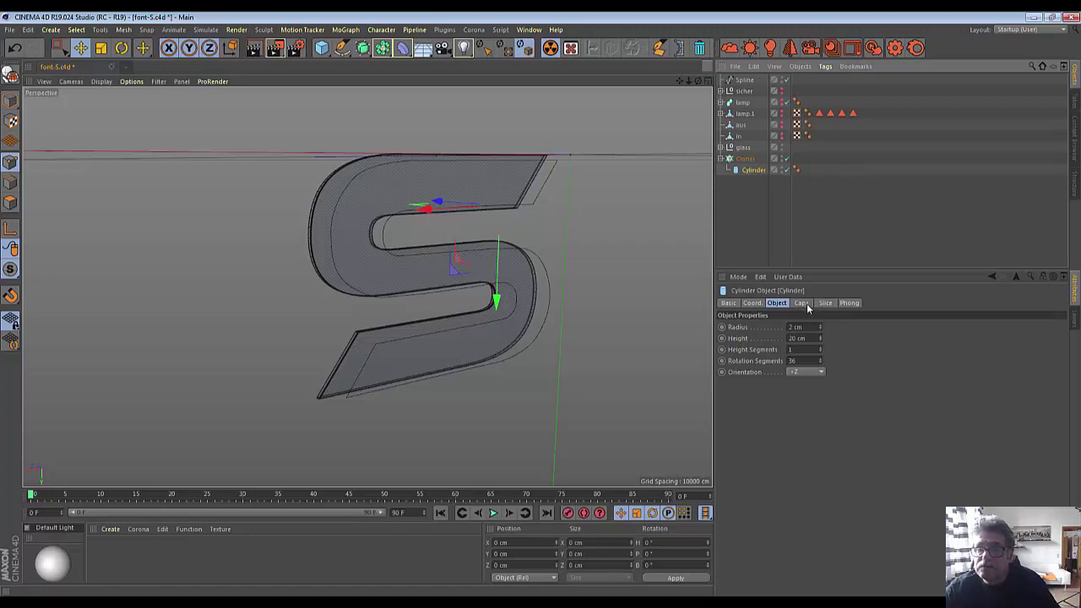
click(745, 159)
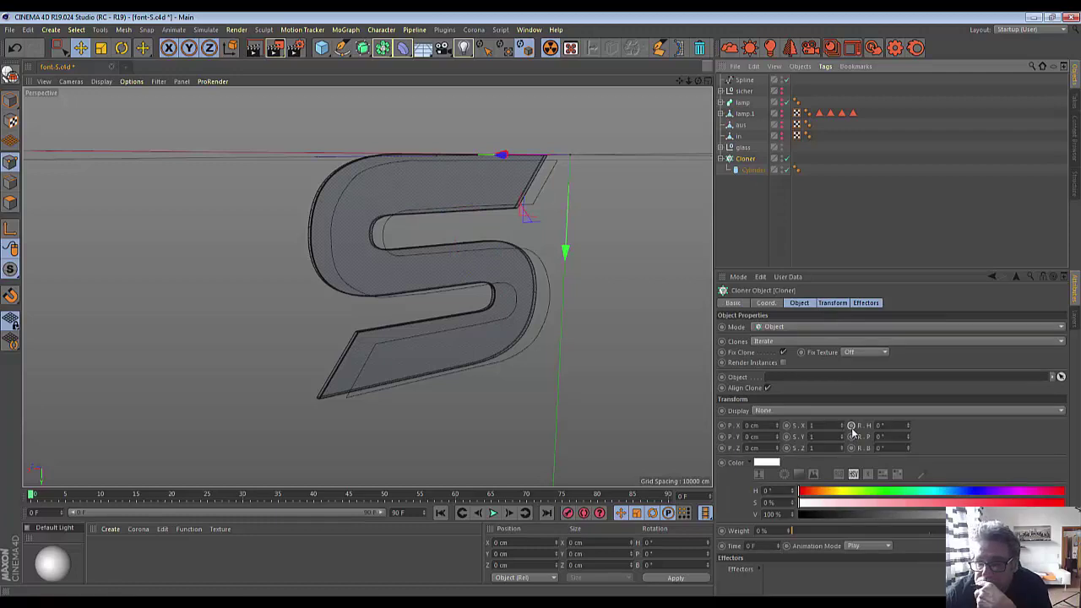
click(787, 329)
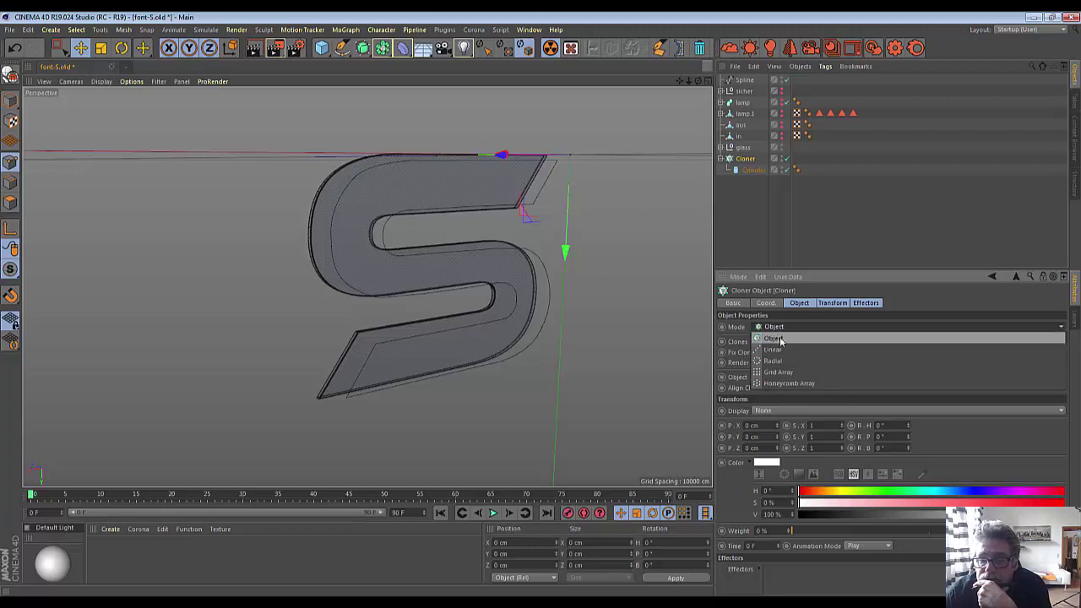
click(775, 337)
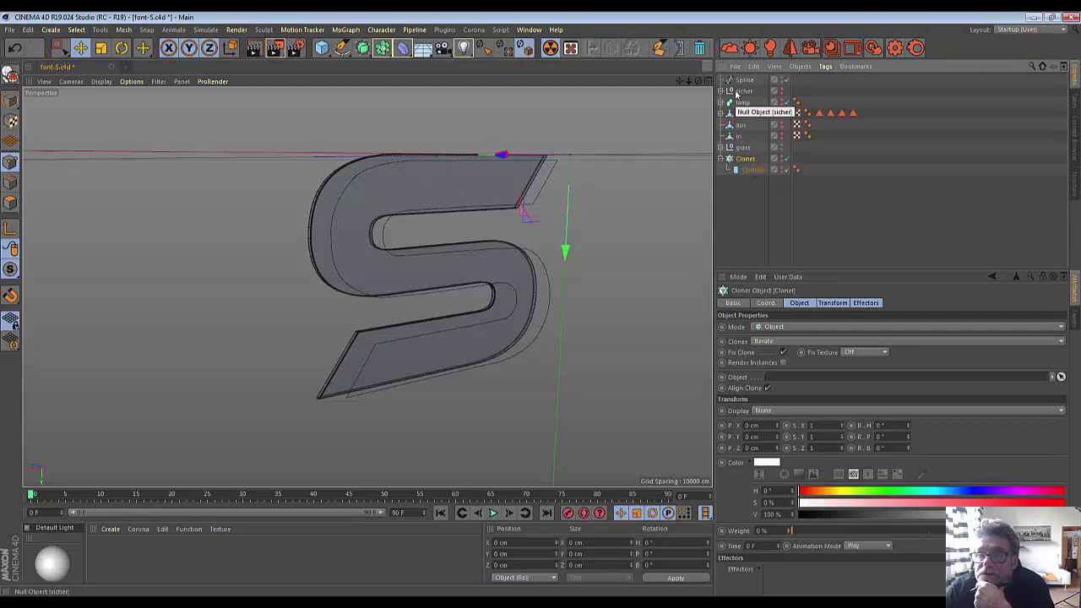
- Assign the Spline to the Cloner's Object field, disable Align Clone, and raise Count to 14
drag(775, 218, 775, 384)
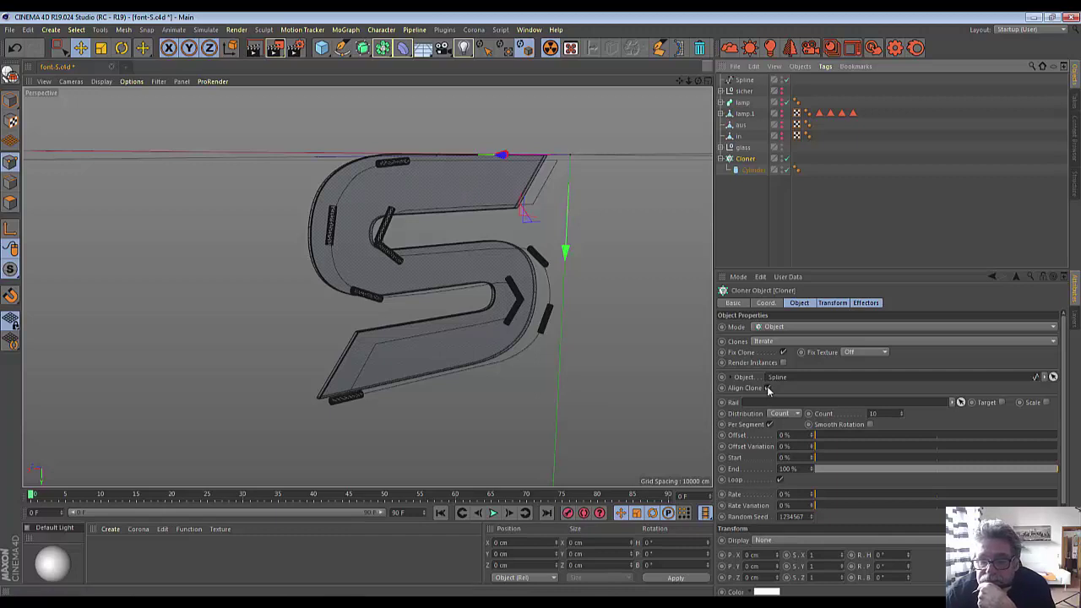
click(767, 389)
click(768, 388)
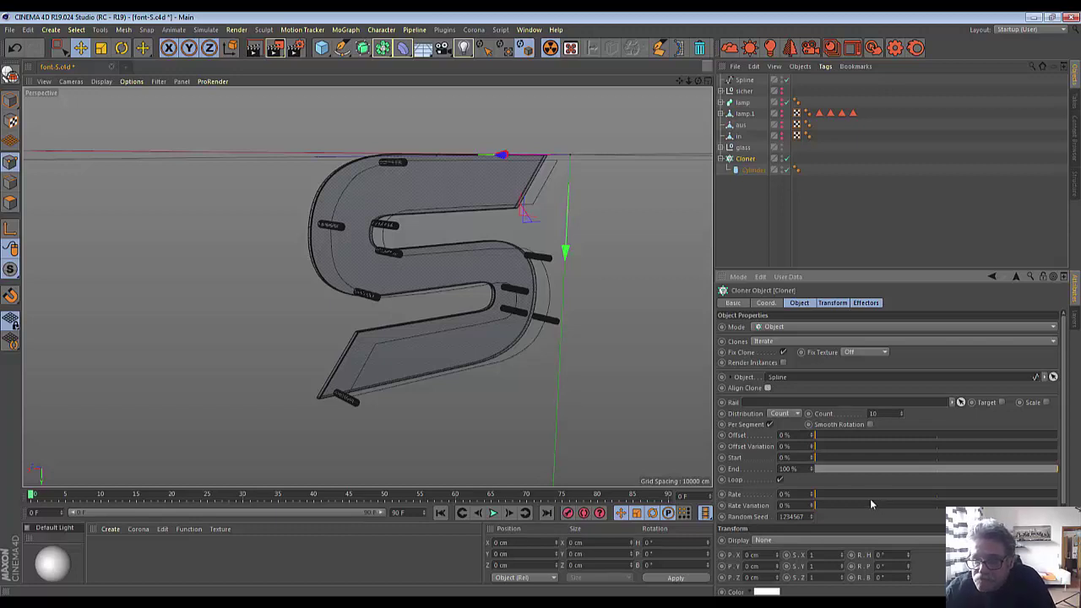
drag(861, 500, 857, 496)
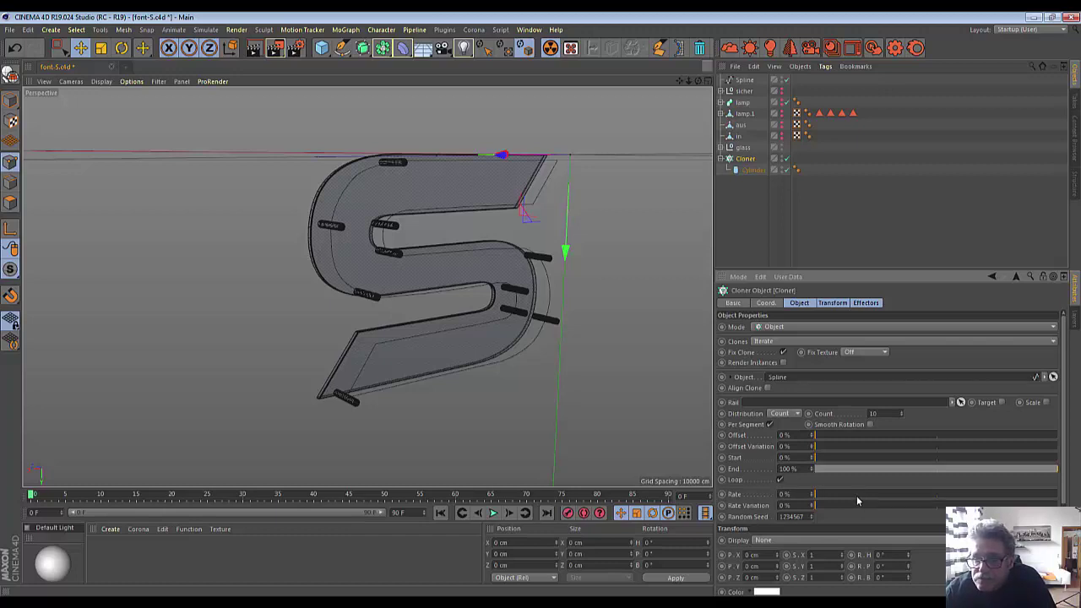
mouse_move(900, 415)
mouse_down()
mouse_move(900, 388)
mouse_move(900, 412)
mouse_up()
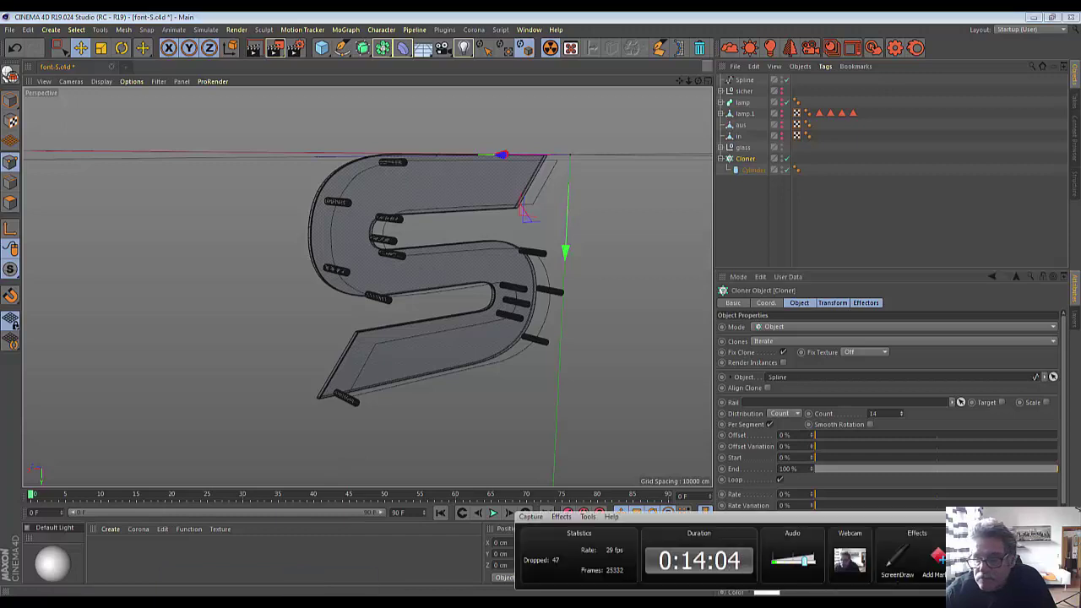
- Switch the Cloner's distribution to Step, lower the step to 10 cm, and view the S from the front
double_click(874, 413)
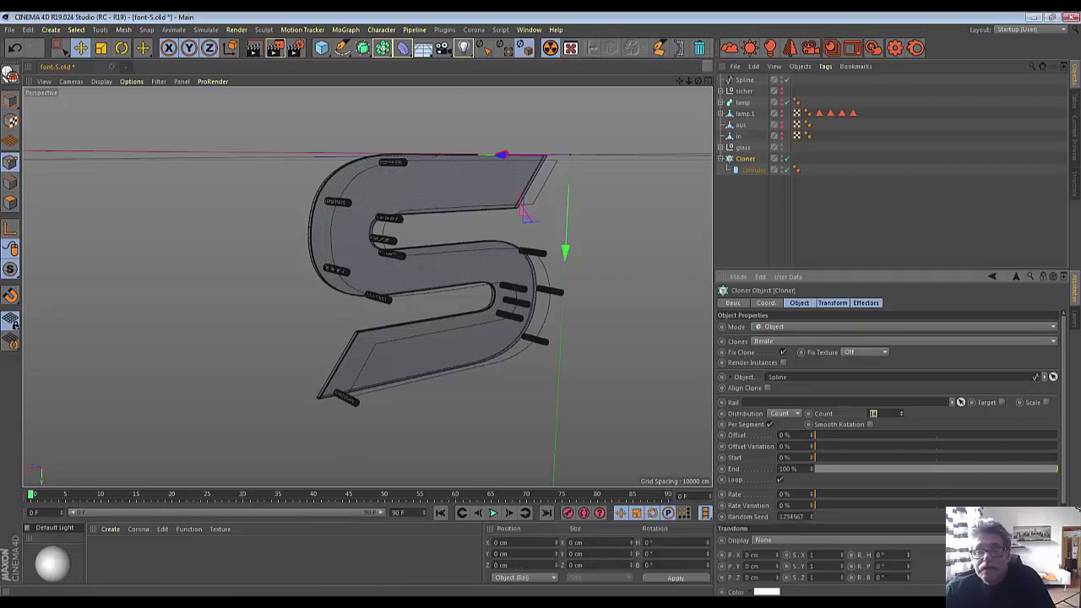
click(796, 414)
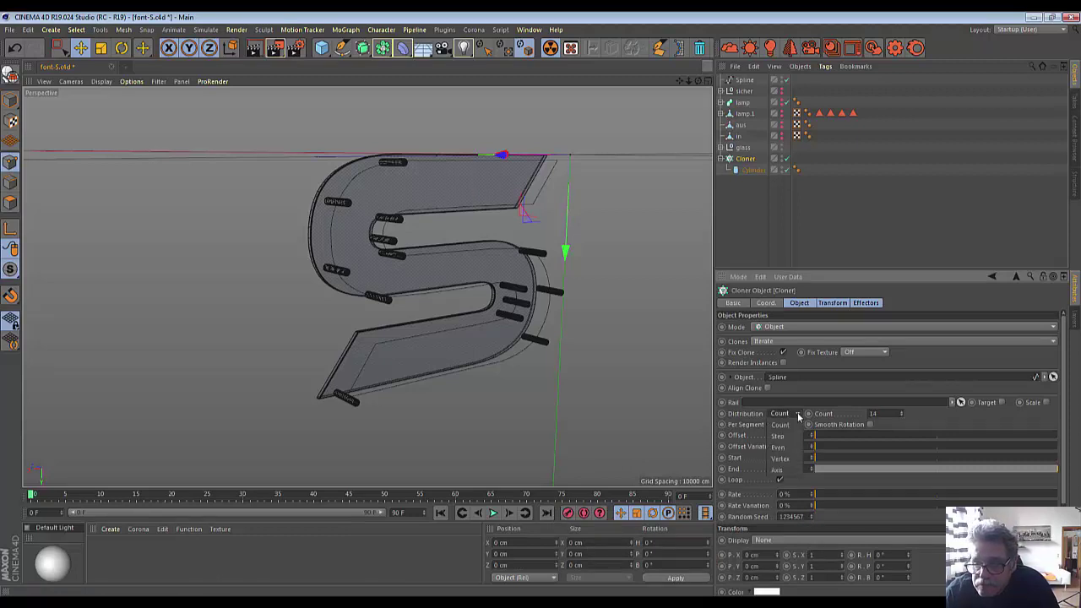
click(780, 435)
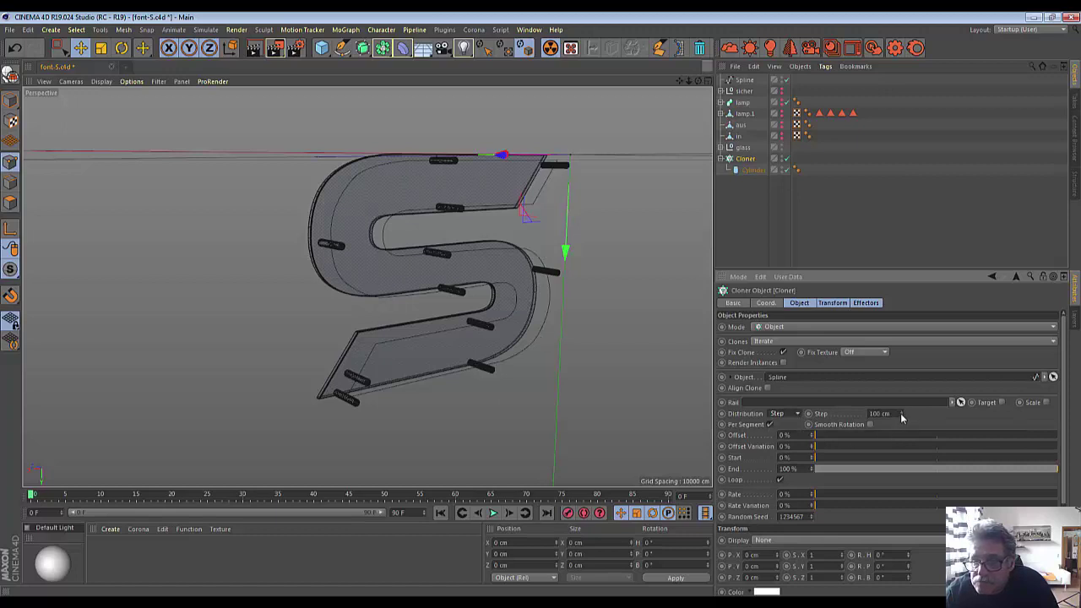
drag(901, 413, 882, 413)
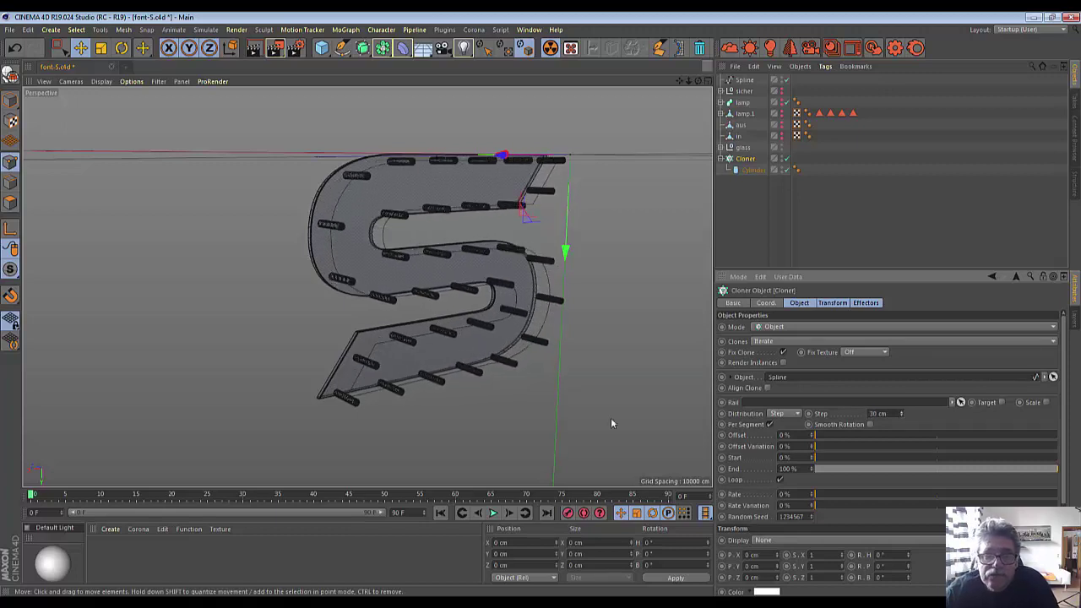
drag(697, 81, 641, 93)
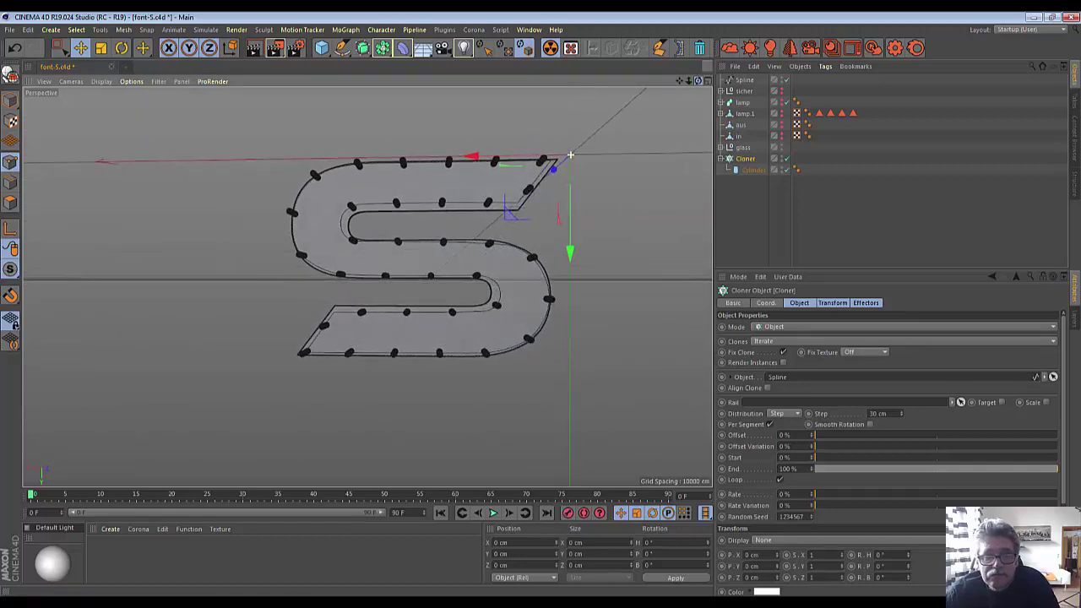
- Adjust the Cloner's Step between 28 and 30 cm, finally entering 30 cm
alt+drag(570, 154, 570, 154)
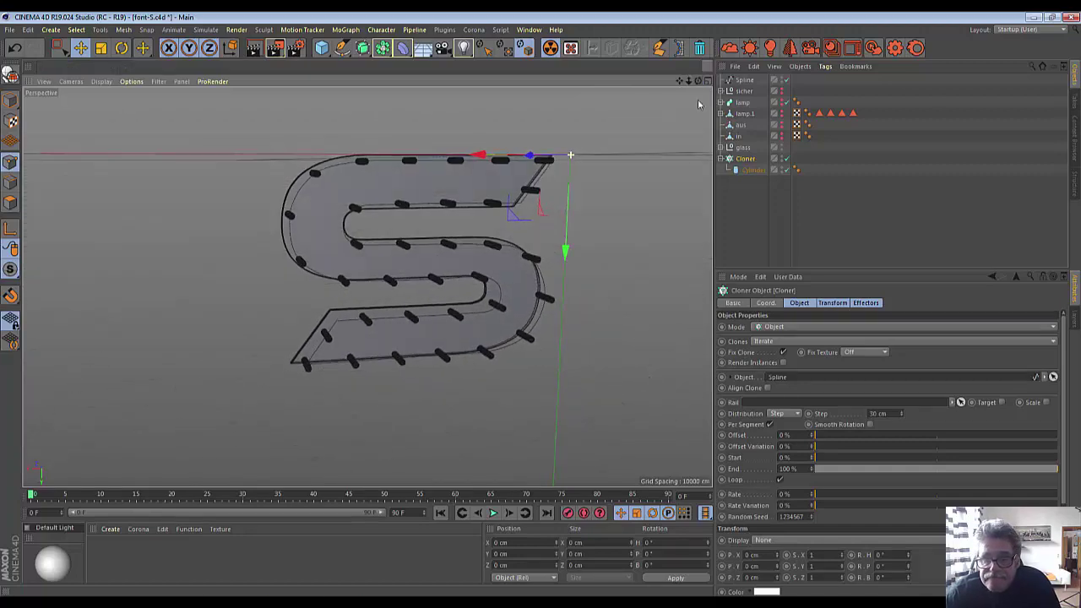
click(901, 415)
click(901, 417)
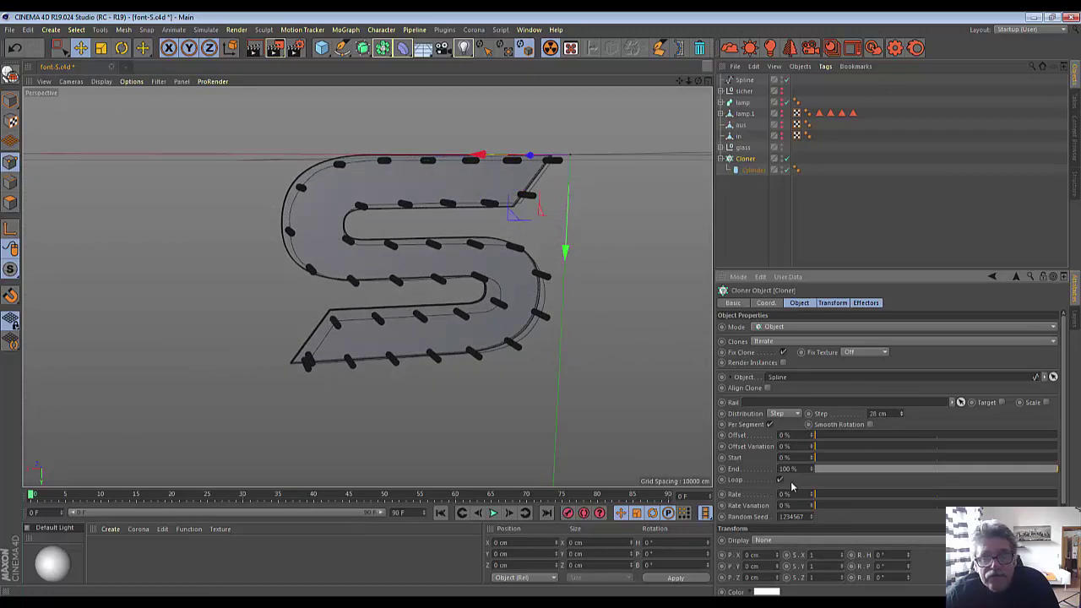
click(901, 414)
click(901, 414)
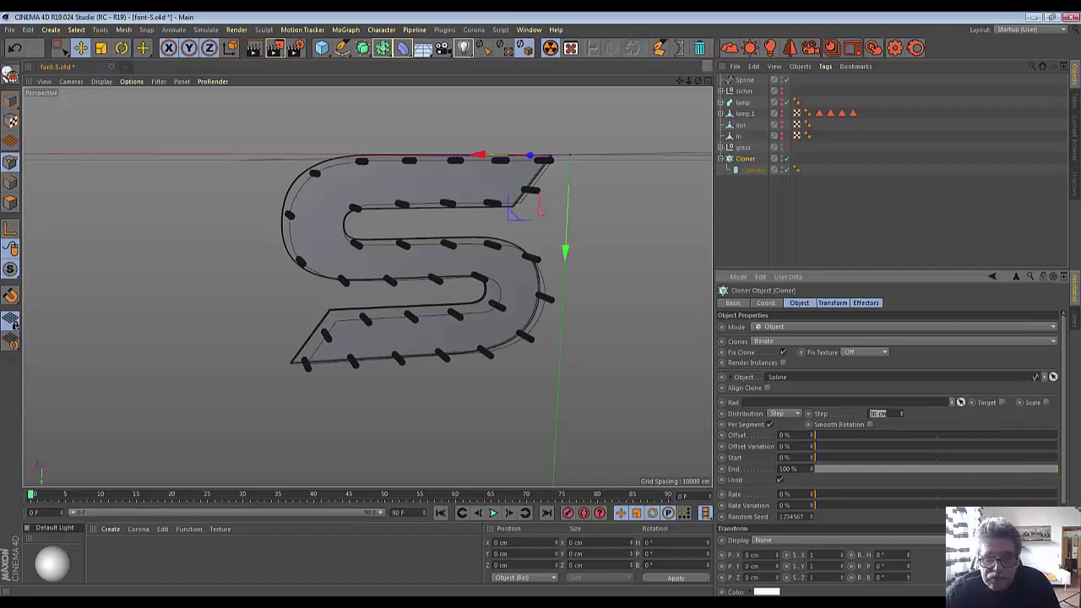
text(30 cm)
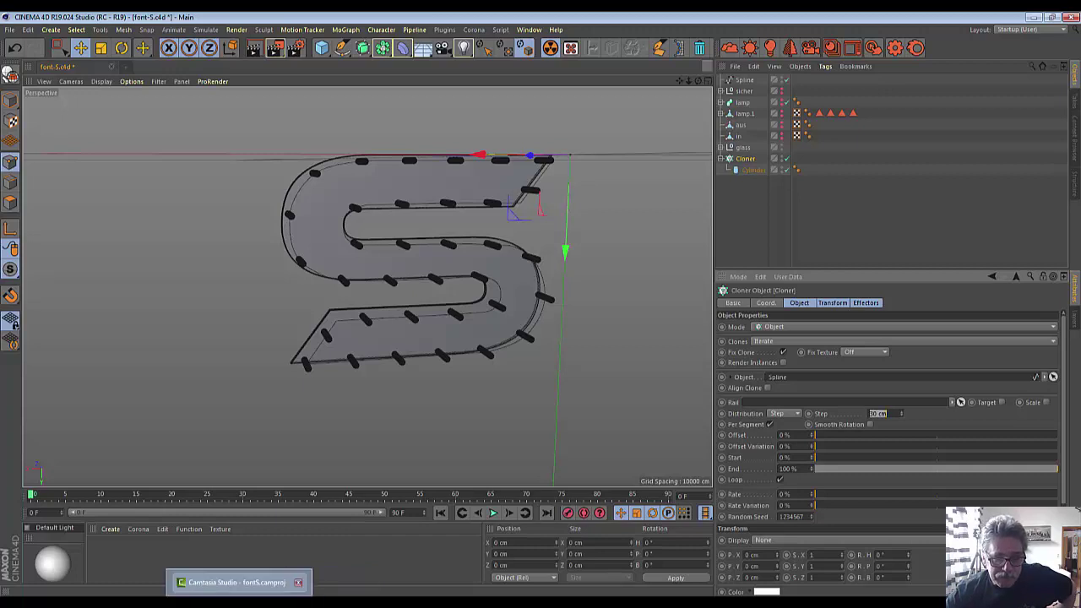
click(236, 581)
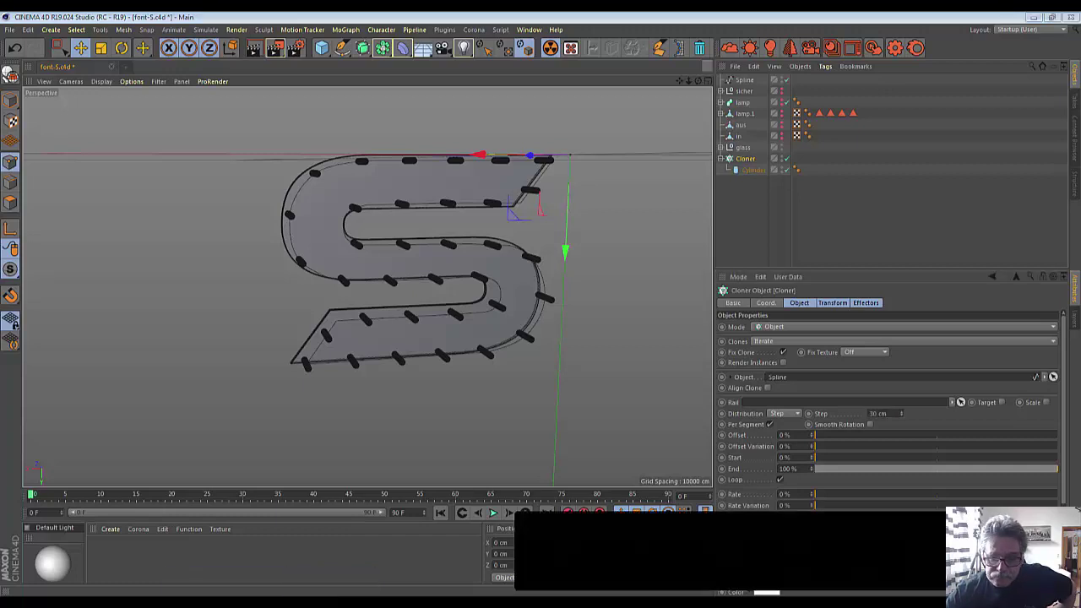